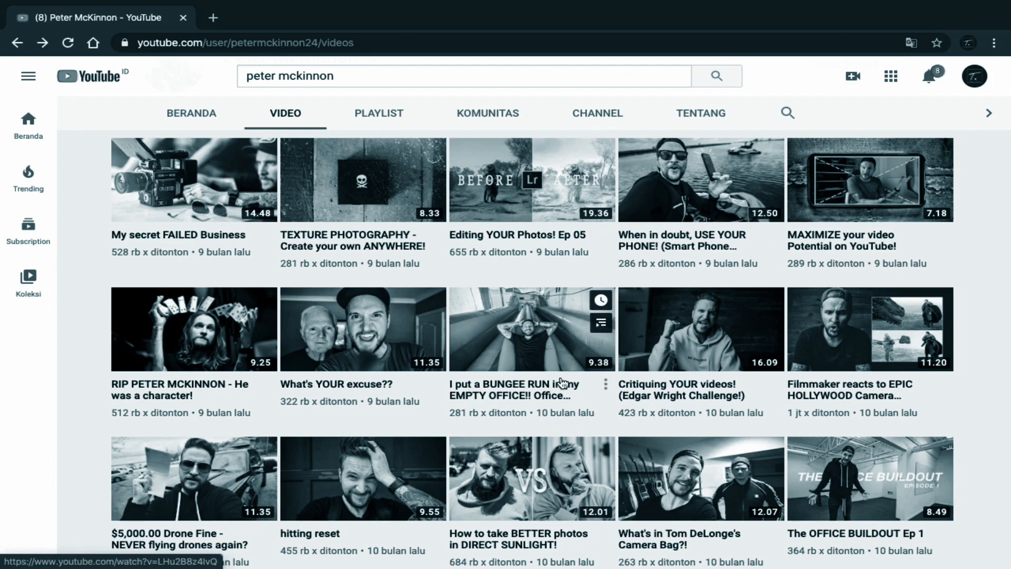
- Open the "RIP PETER MCKINNON - He was a character!" video from the channel's video list
click(207, 345)
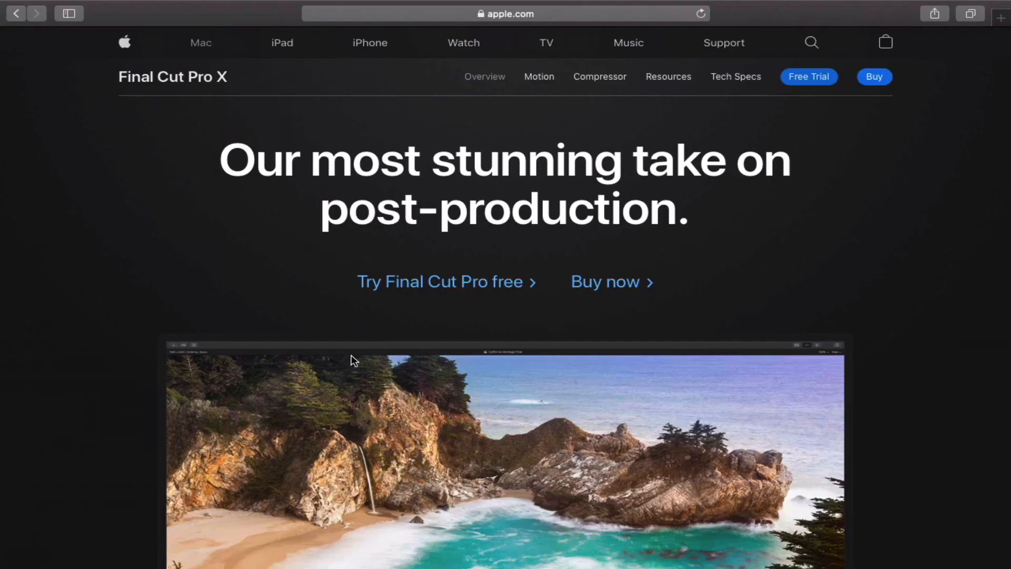
- Switch to Apple's website and look through the Final Cut Pro X overview page
scroll(354, 361, down, 10)
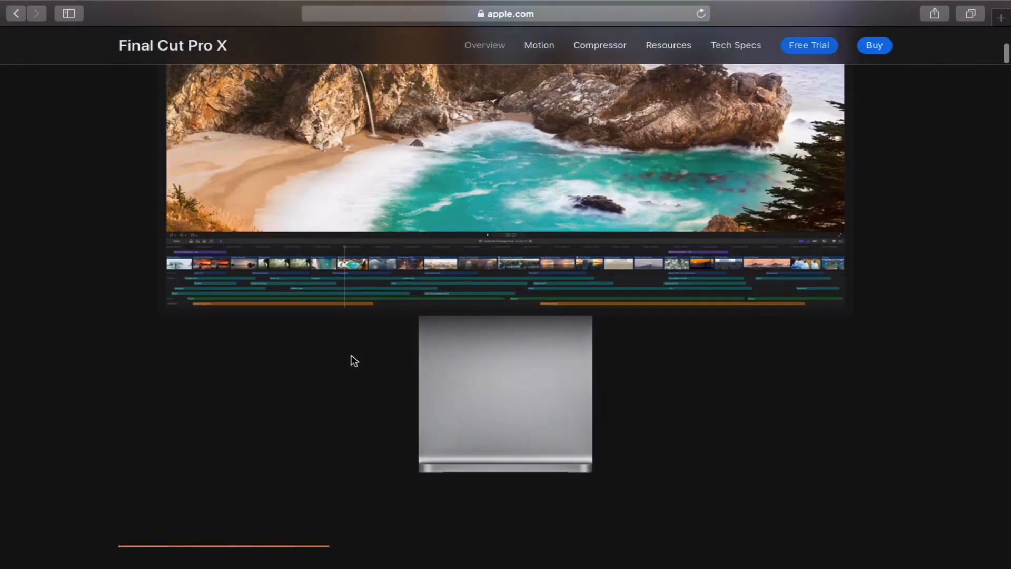
scroll(354, 360, down, 8)
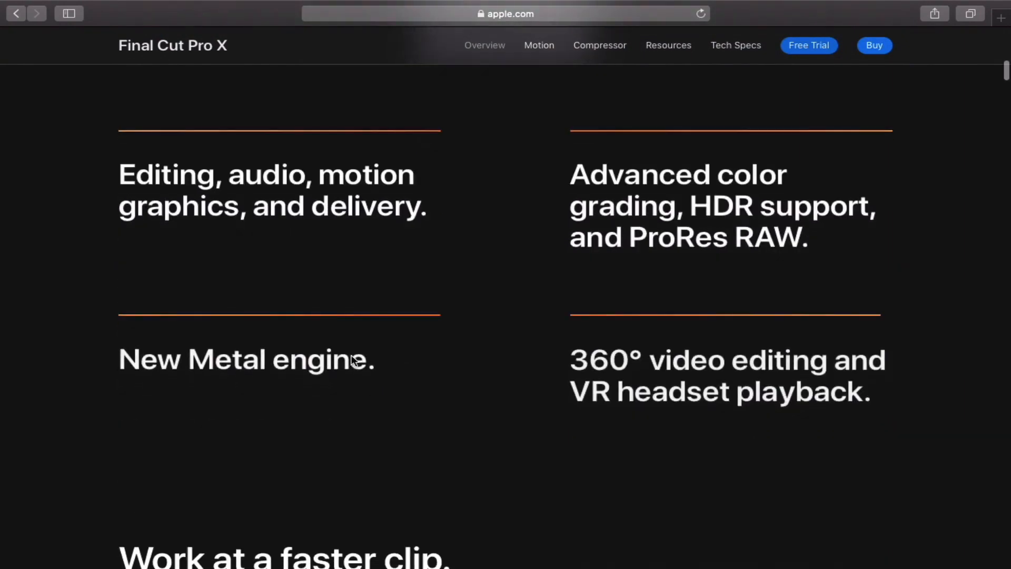
scroll(353, 360, down, 10)
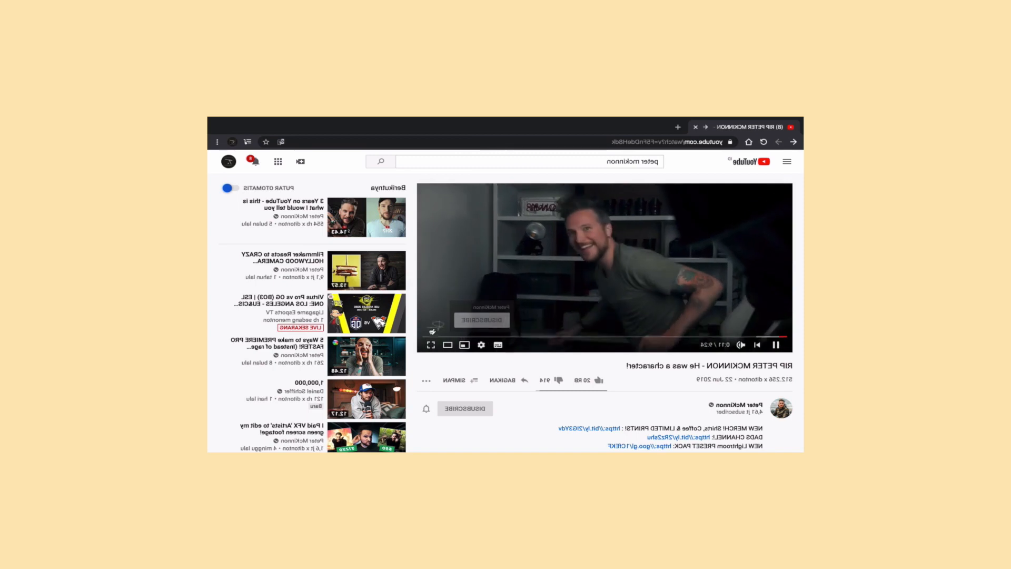
- Show the YouTube video in full screen and set its playback speed to 0.5
click(430, 344)
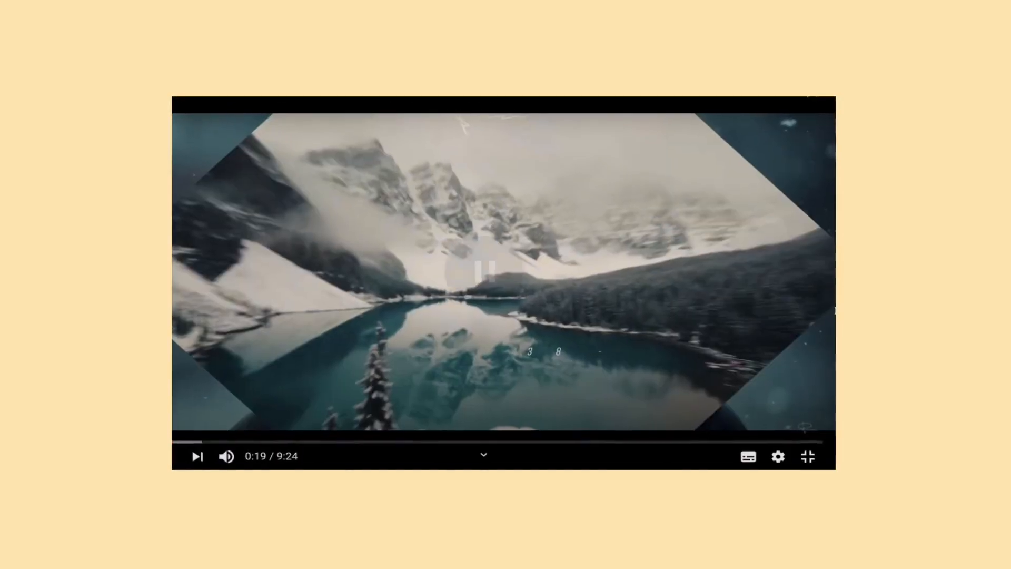
click(770, 453)
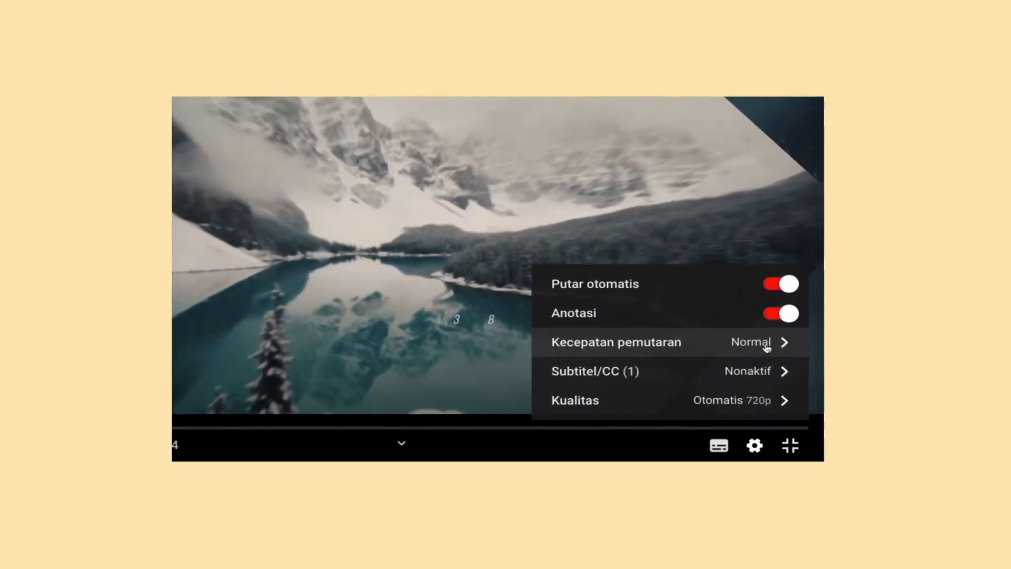
click(766, 348)
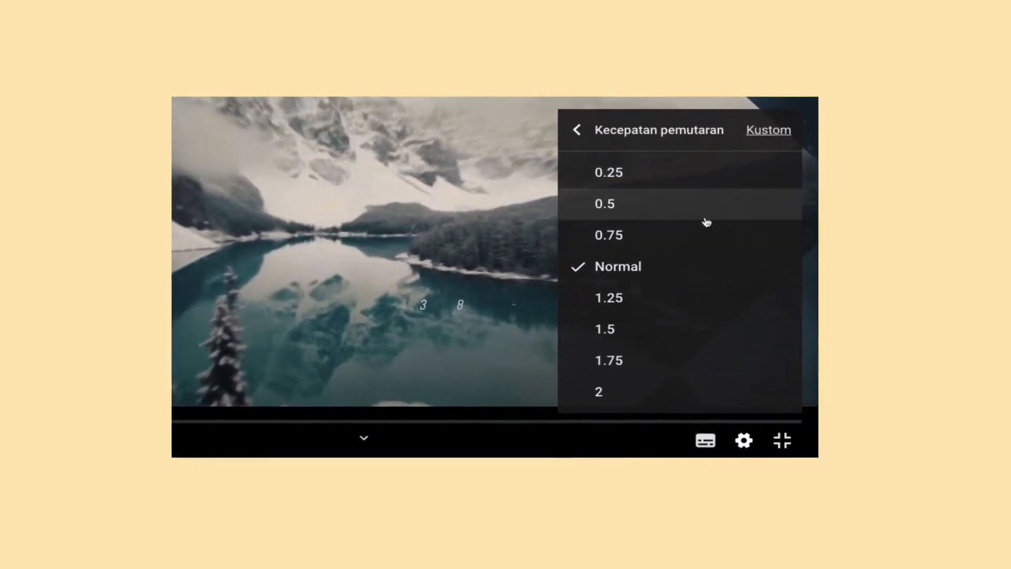
click(696, 208)
click(484, 165)
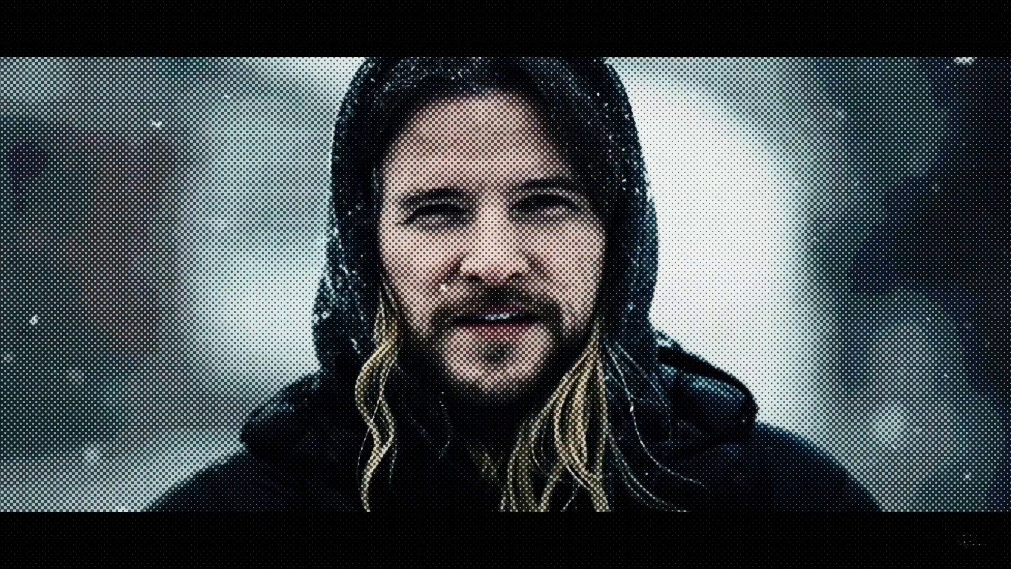
- Pause and resume the video's intro repeatedly to examine how its transitions are built
click(1004, 418)
click(1004, 417)
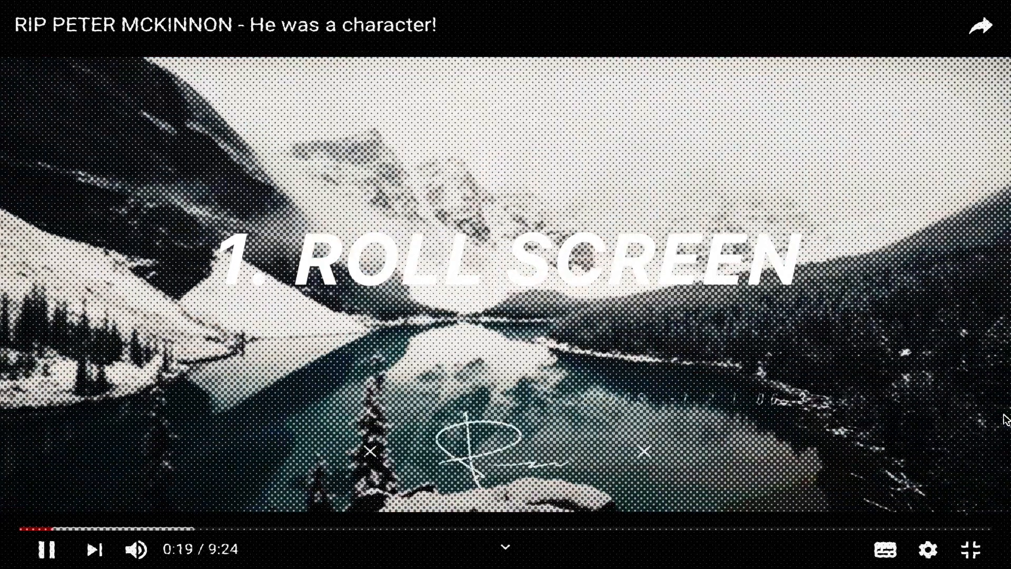
click(1004, 418)
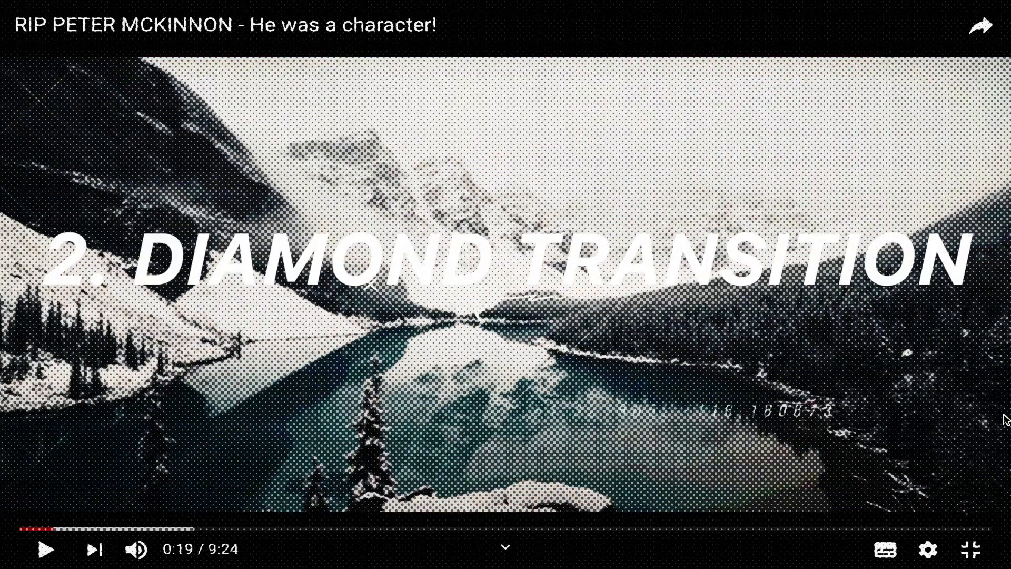
click(1004, 418)
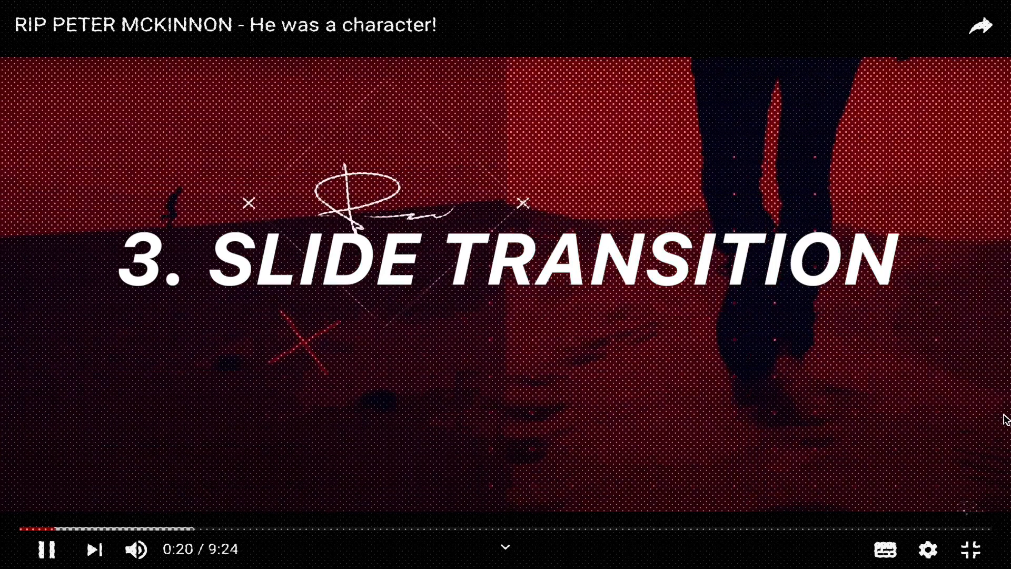
click(1004, 417)
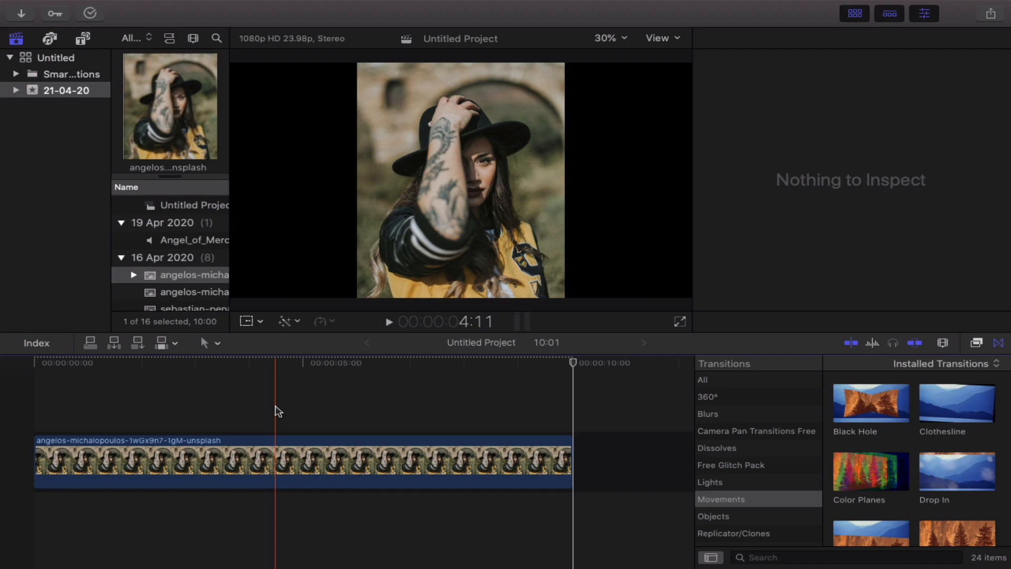
- In Final Cut Pro X, search all installed video effects for "bad"
click(784, 380)
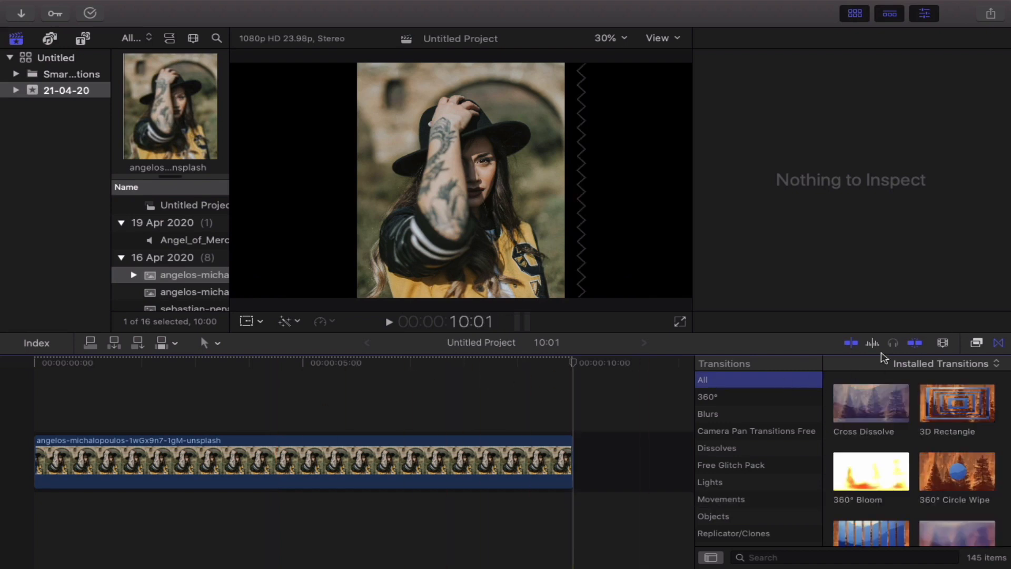
click(978, 342)
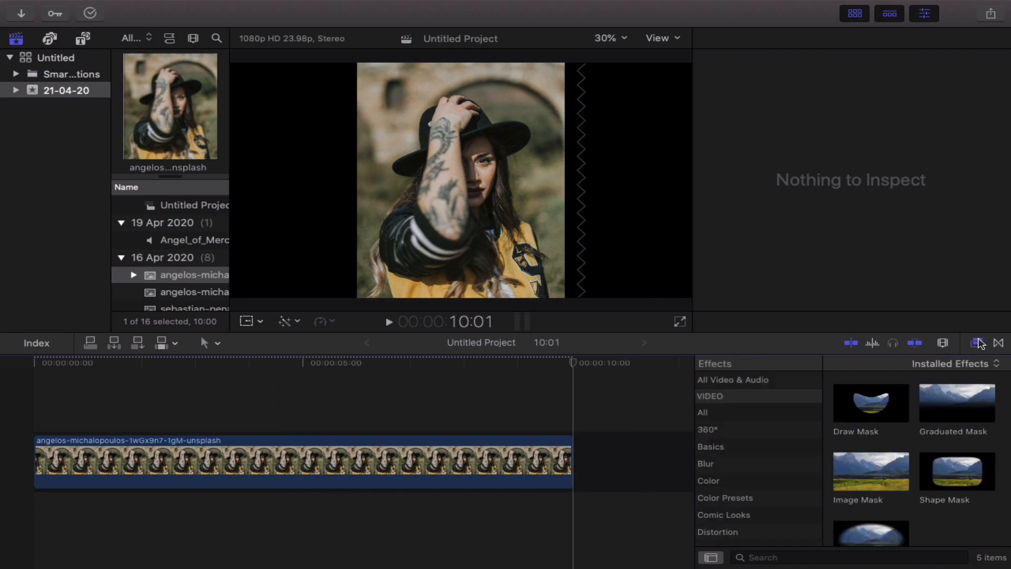
click(783, 559)
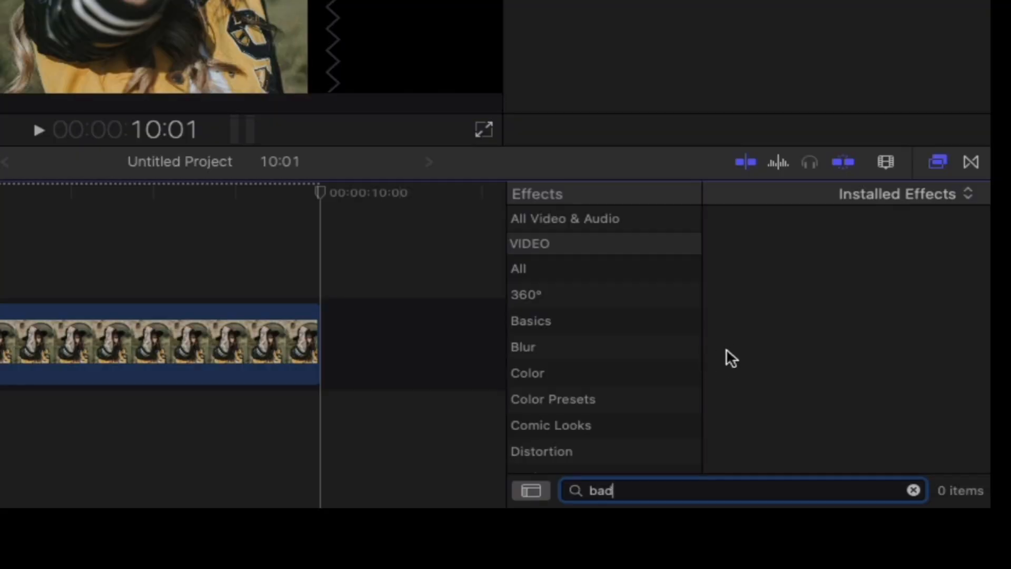
click(625, 268)
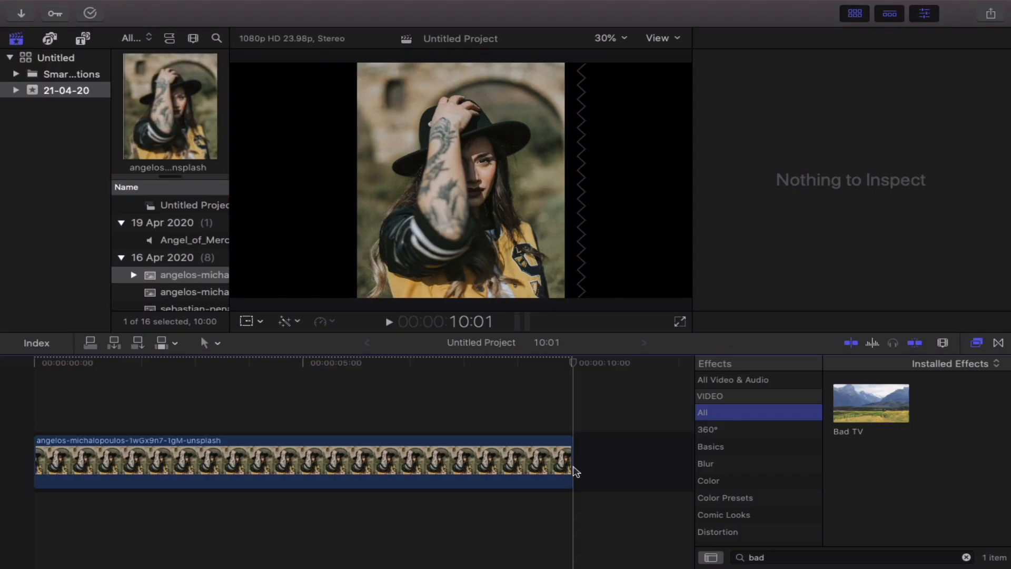
- Shorten the portrait clip from its end and apply the Bad TV effect to it
drag(575, 472, 437, 468)
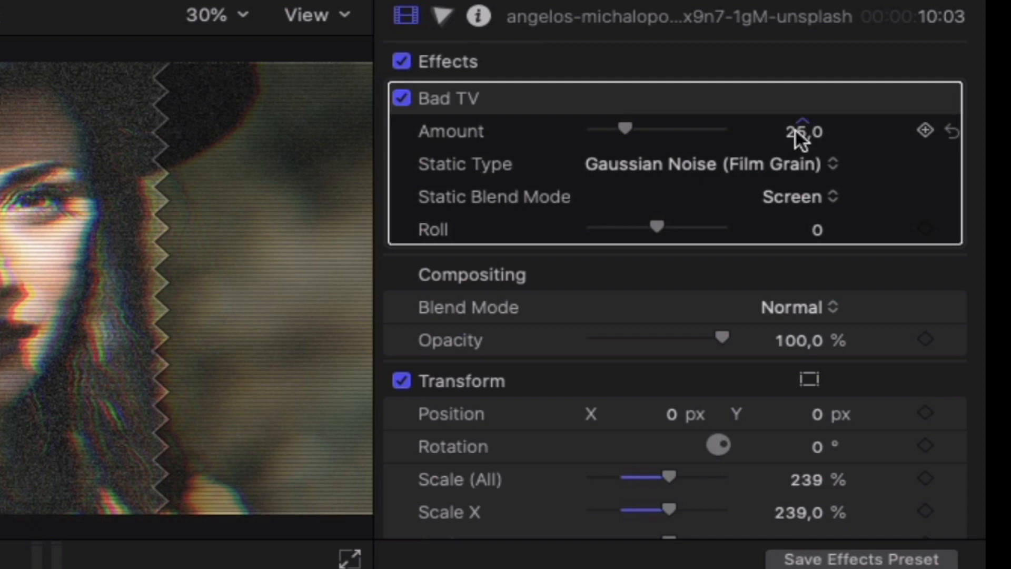
- Set the Bad TV effect's Amount to 15 and its Static Type to TV static
click(913, 99)
text(15)
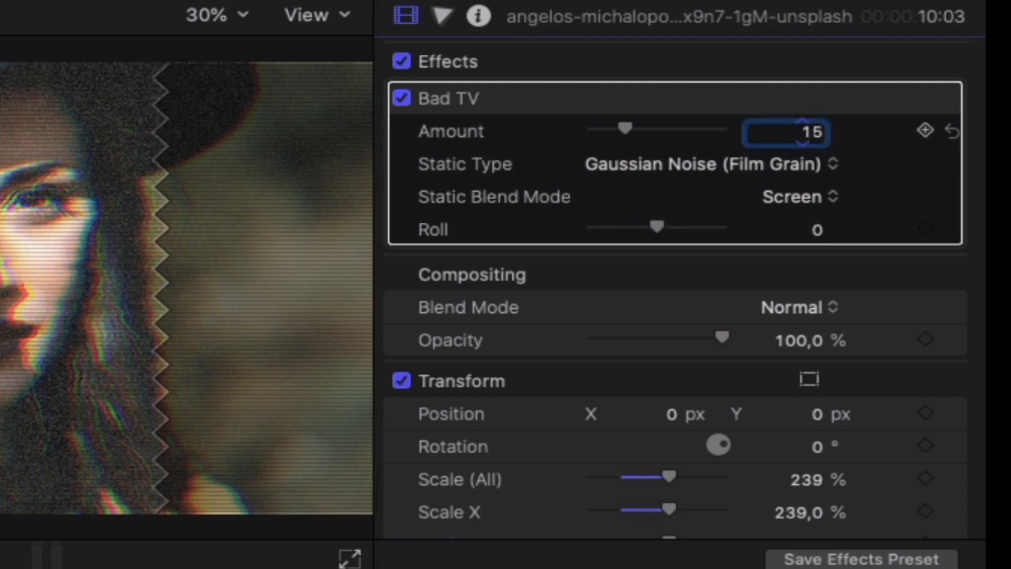
key(Return)
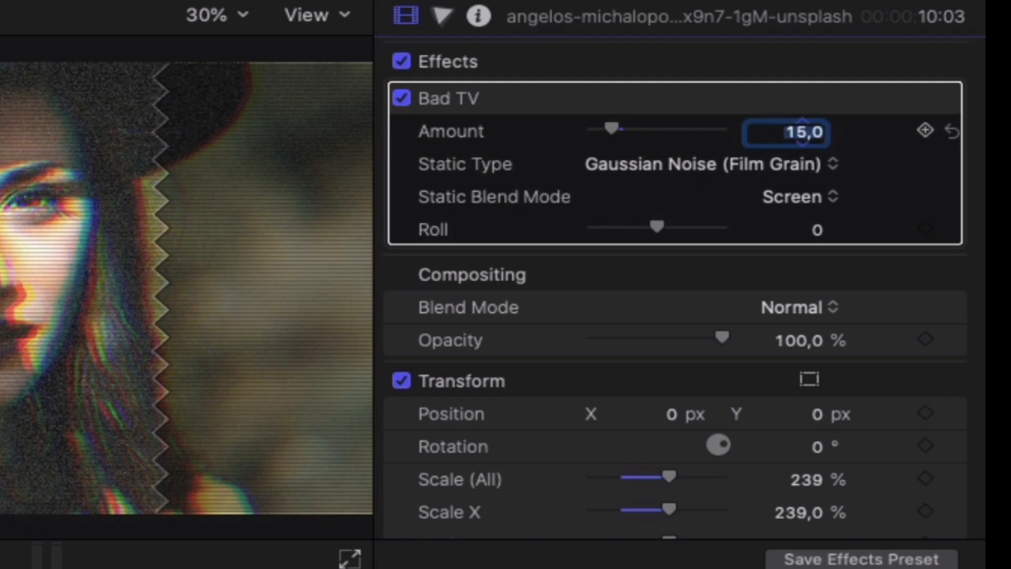
click(770, 165)
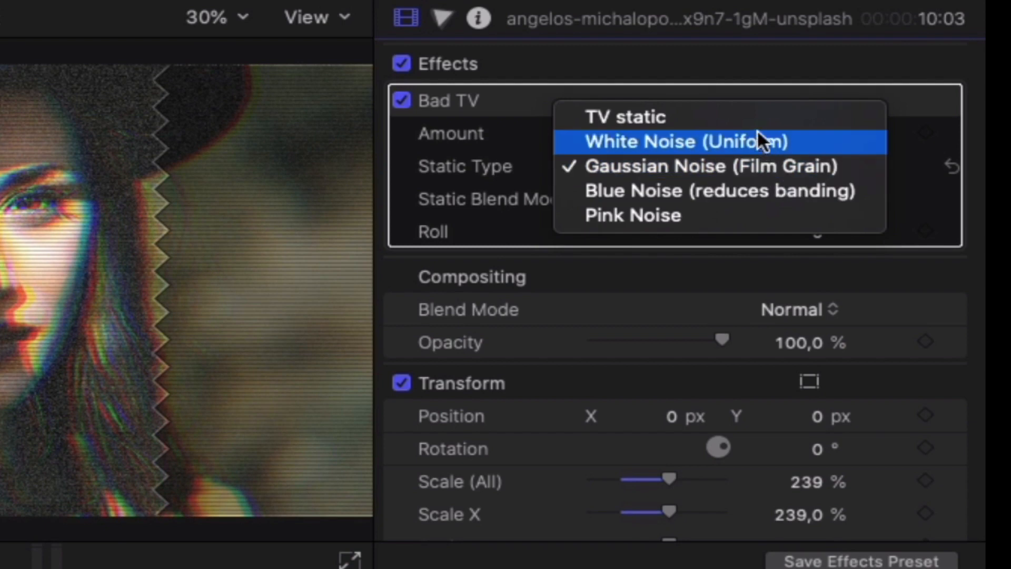
click(754, 116)
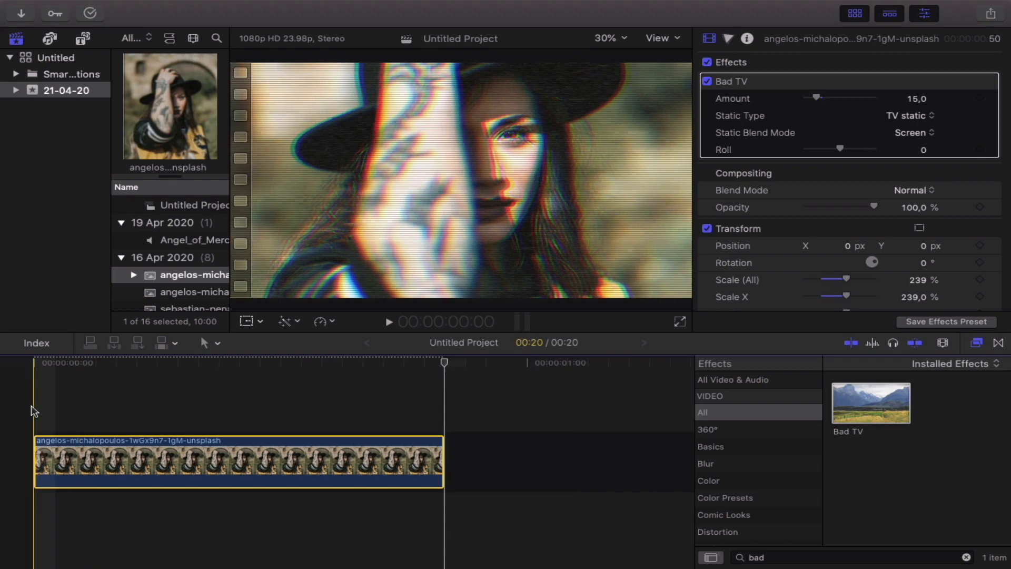
- Add a keyframe for the Bad TV effect's Roll at the start of the portrait clip
click(33, 411)
click(51, 451)
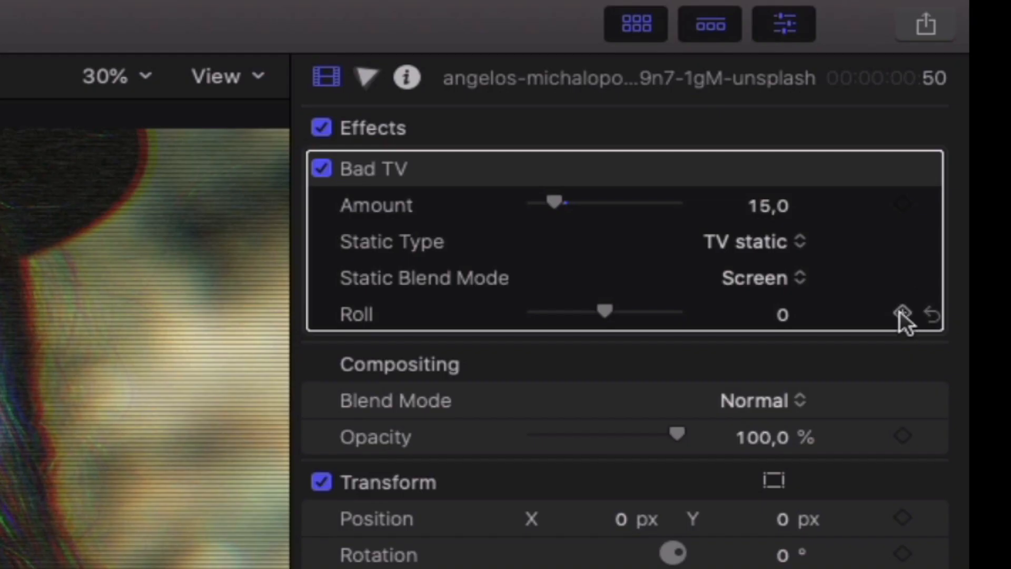
click(902, 313)
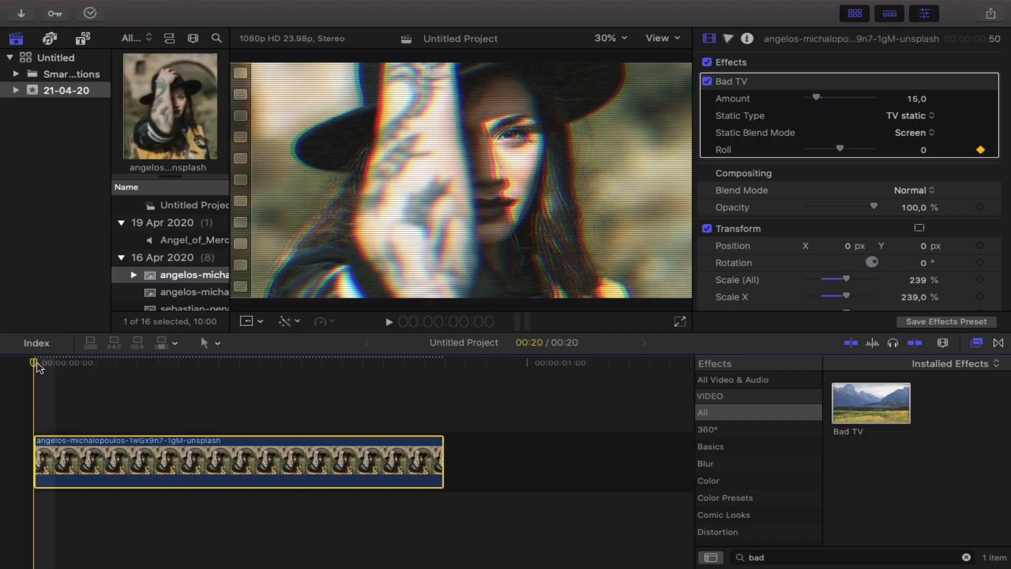
- Set the Bad TV effect's Roll to 208 at frame 19 and play the clip from its start
drag(36, 367, 431, 380)
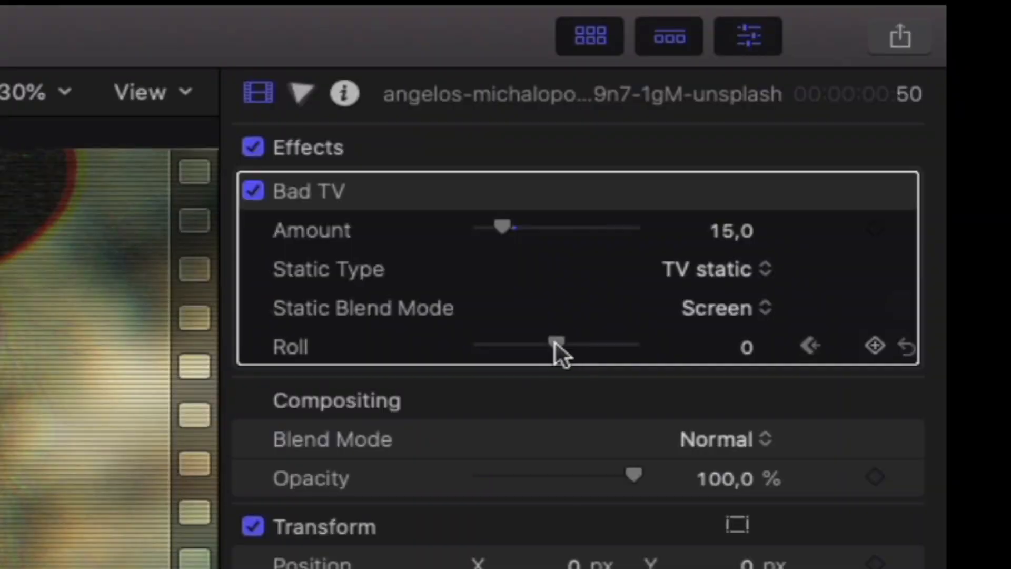
drag(841, 147, 905, 155)
drag(722, 346, 726, 339)
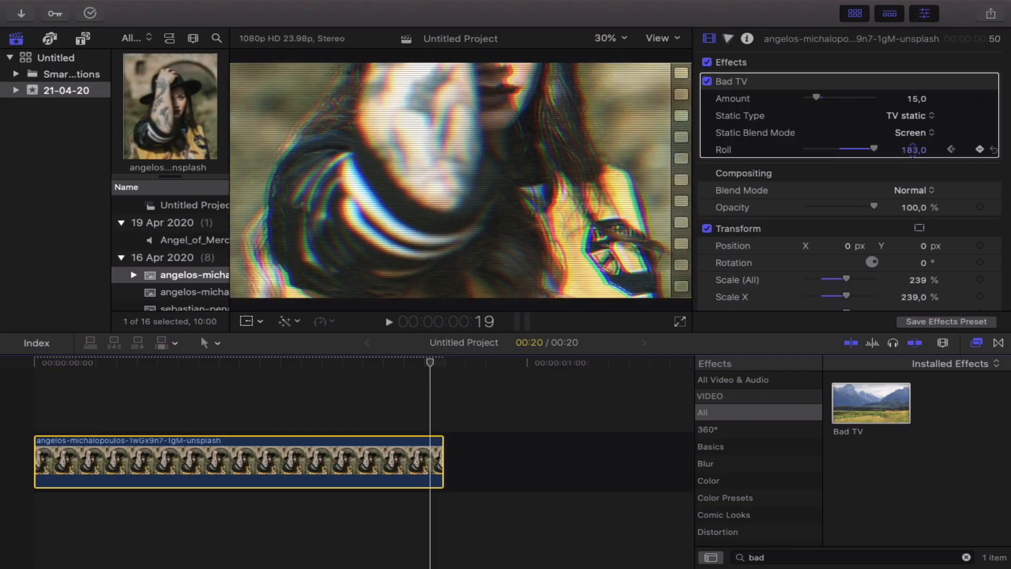
drag(913, 150, 915, 147)
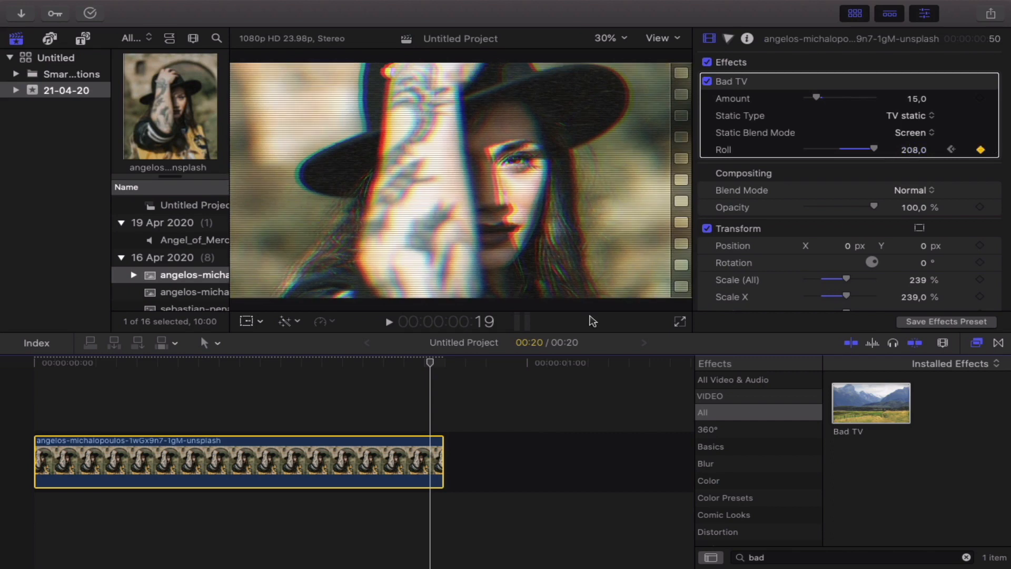
click(11, 417)
key(space)
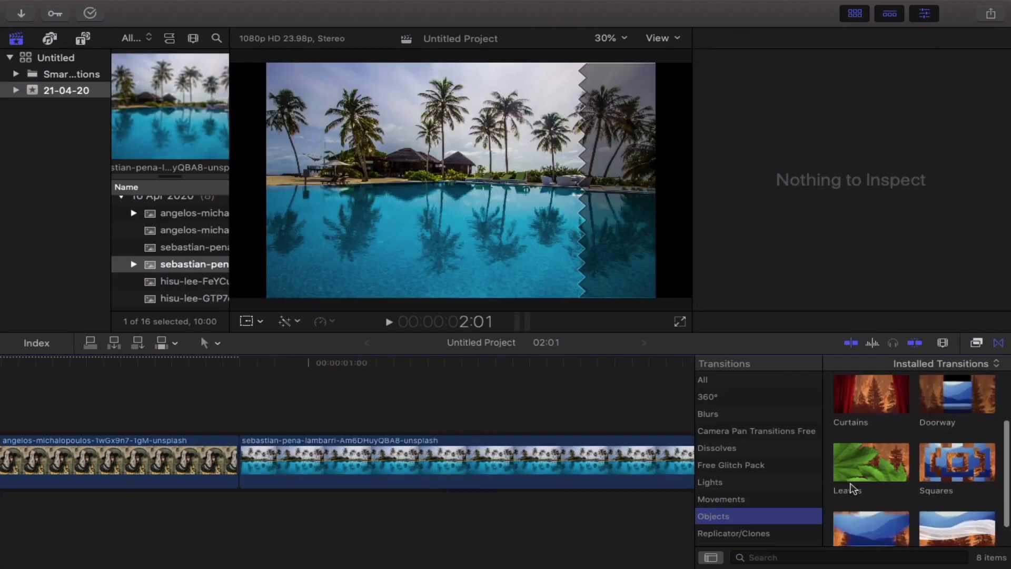
- Add the Star transition between the portrait and palm pool clips, shortened to 3 frames with Sharp set to 0
scroll(869, 500, down, 2)
click(869, 512)
drag(868, 512, 212, 451)
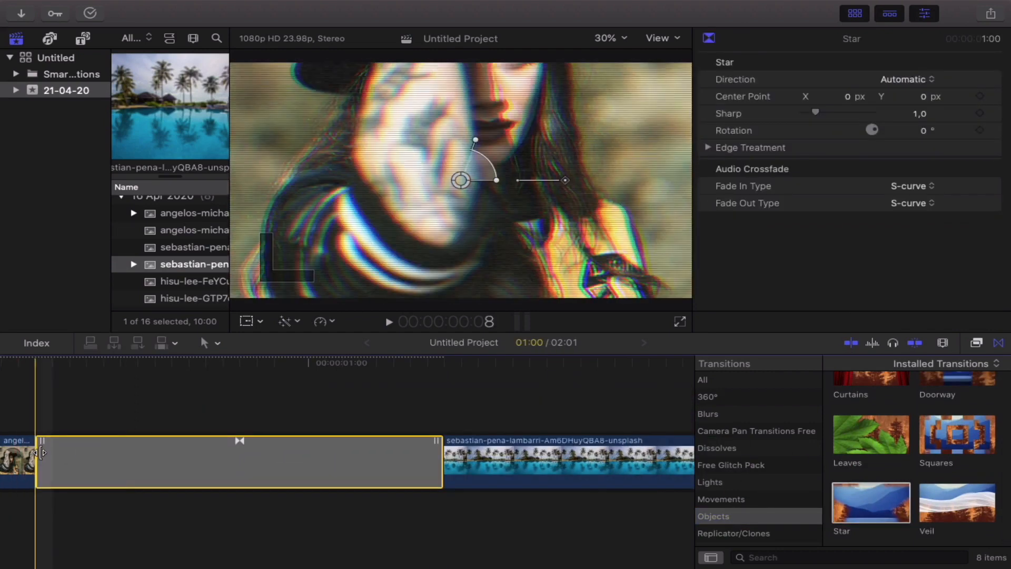
drag(110, 457, 251, 456)
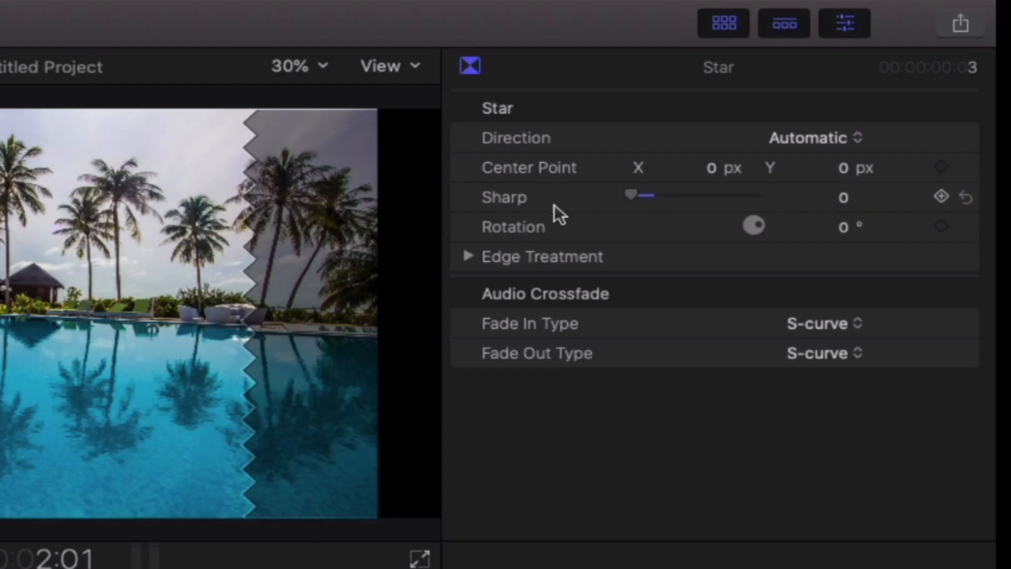
- Set the Border in the Star transition's Edge Treatment to 0
click(467, 255)
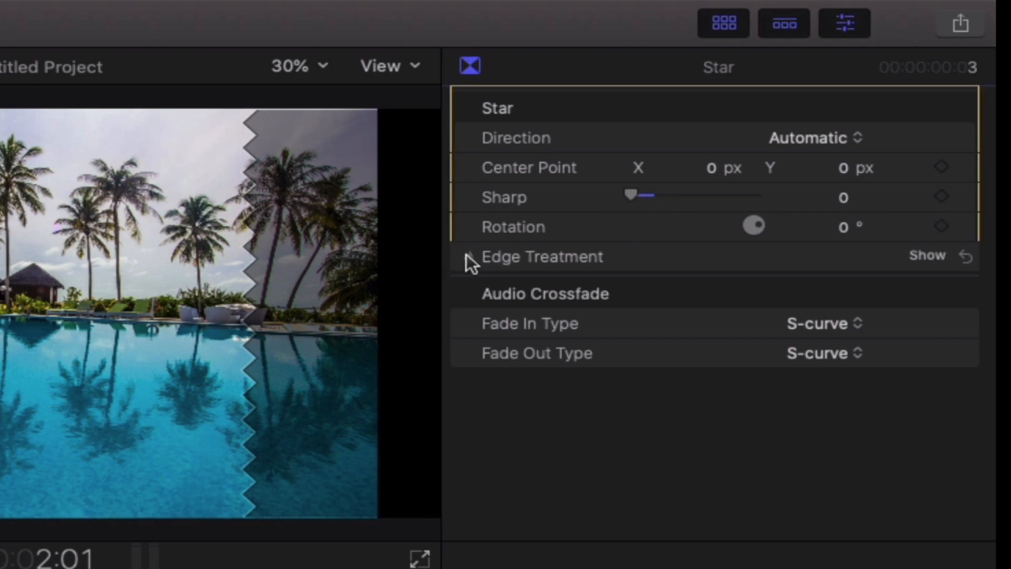
click(467, 256)
drag(653, 285, 529, 300)
click(160, 488)
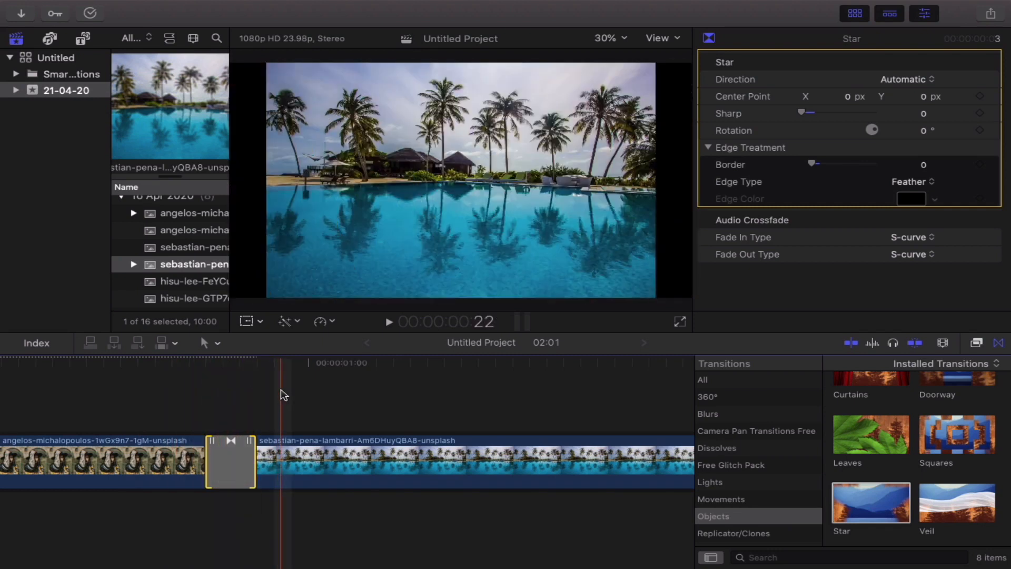
- Set the palm pool clip's Scale (All) to 134% and play back the transition between the clips
click(303, 462)
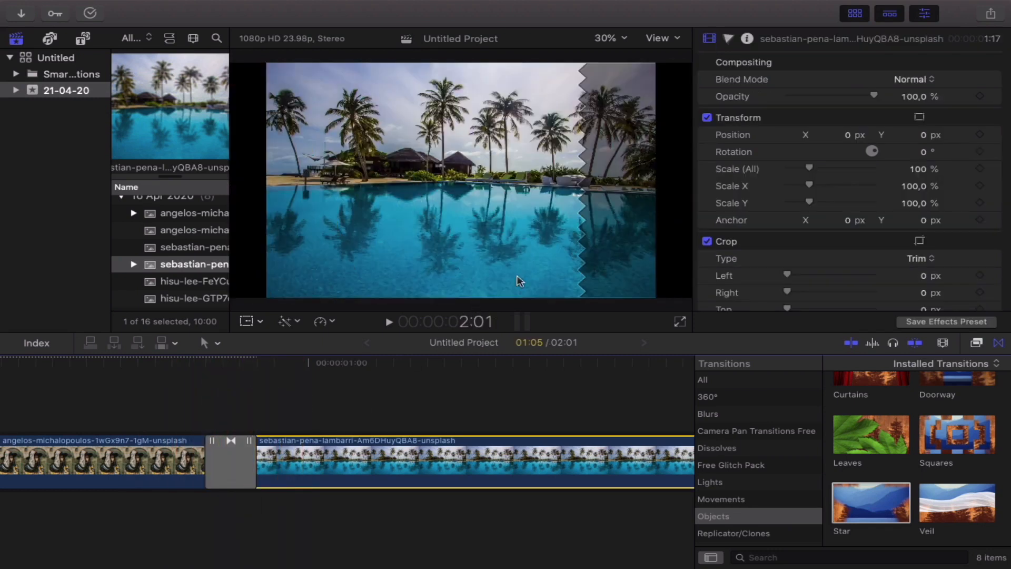
drag(811, 168, 819, 169)
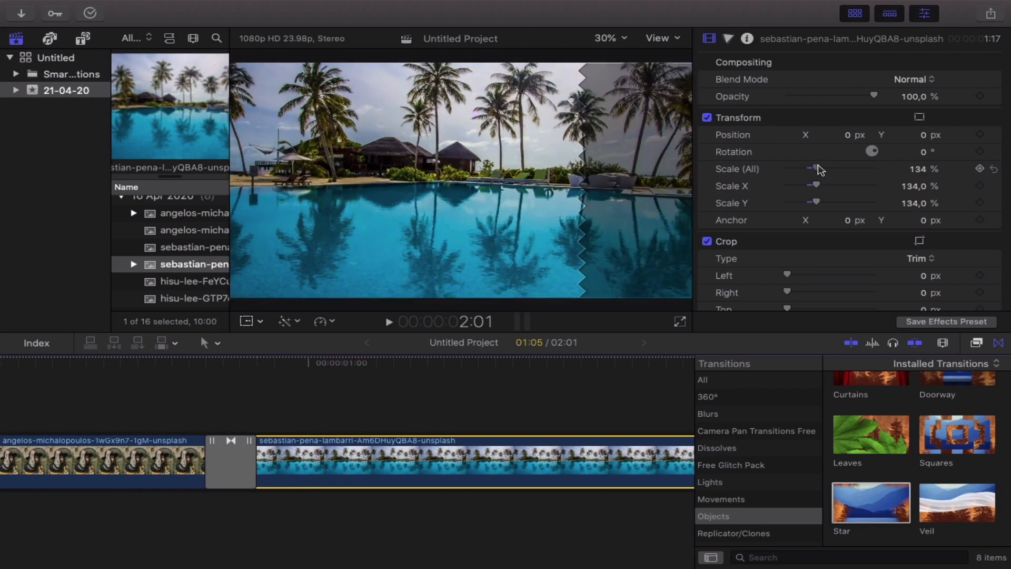
click(163, 403)
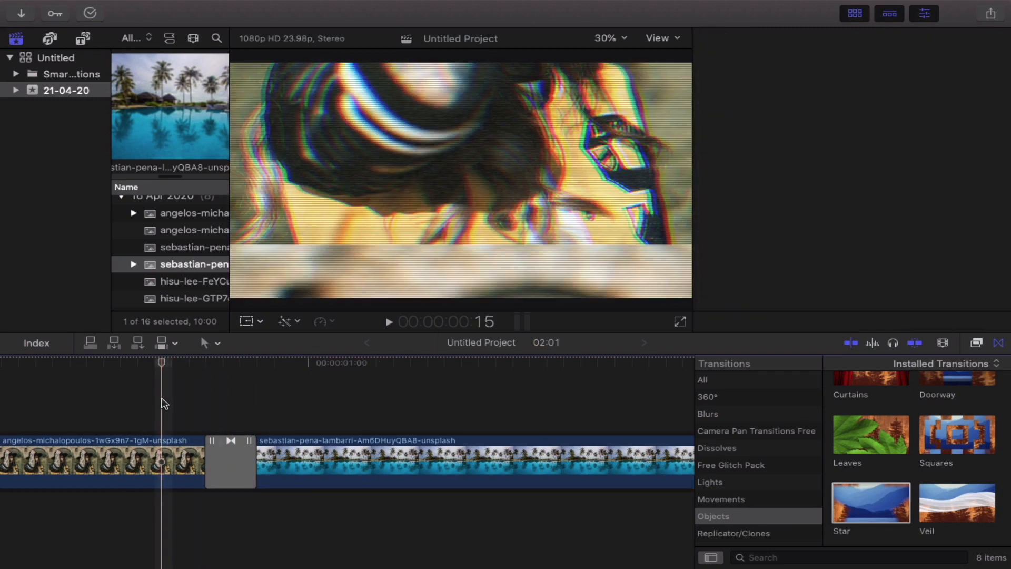
key(space)
key(space)
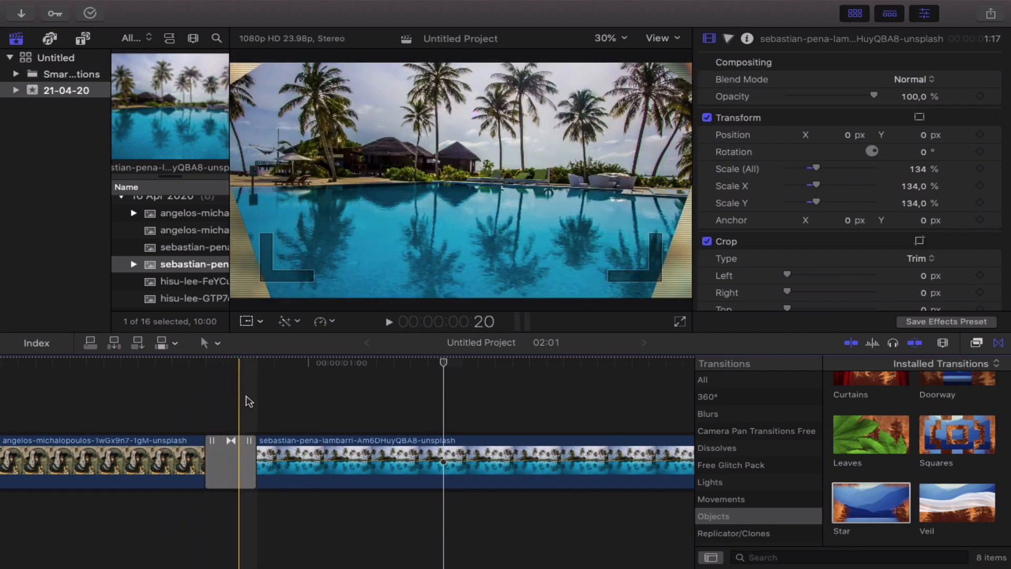
scroll(744, 513, down, 5)
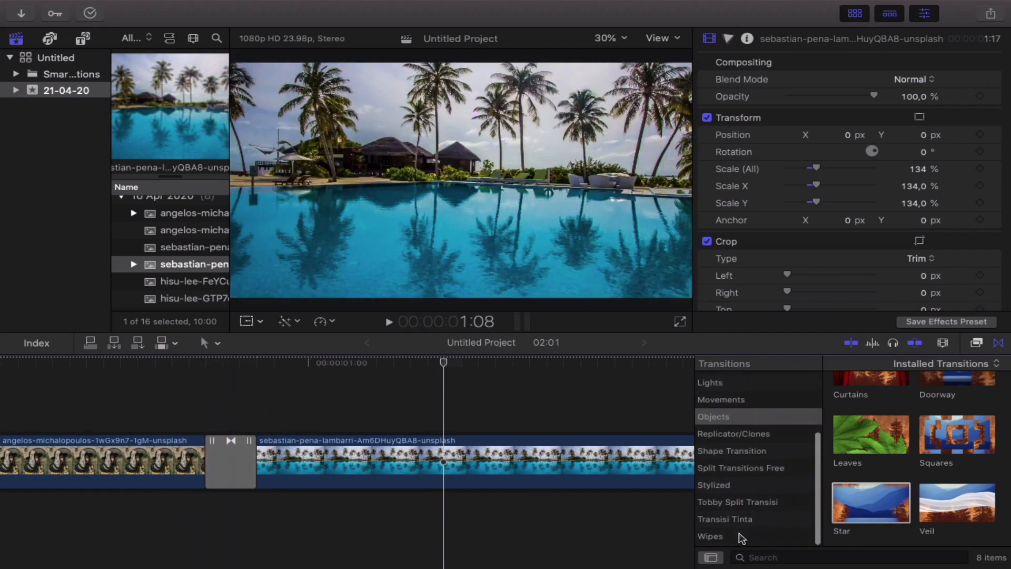
click(741, 521)
click(735, 538)
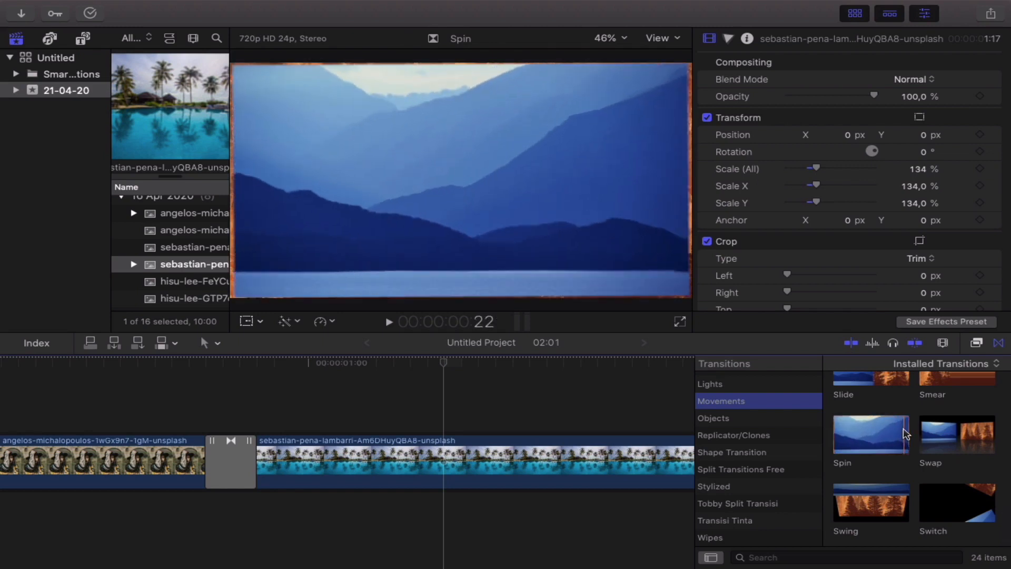
- Split the palm pool clip 7 frames after its start and select the short first piece
drag(904, 434, 370, 450)
click(369, 450)
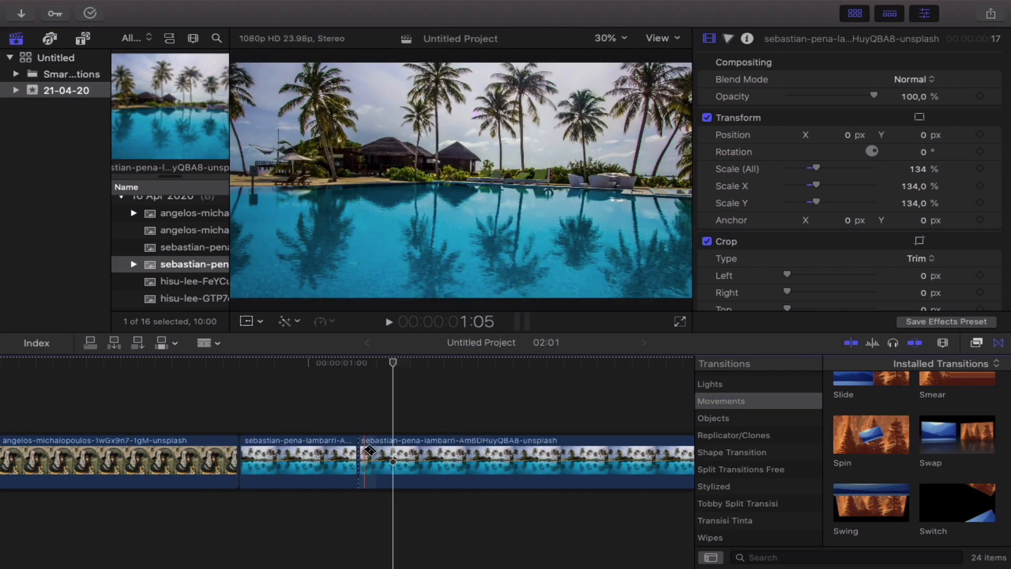
click(295, 459)
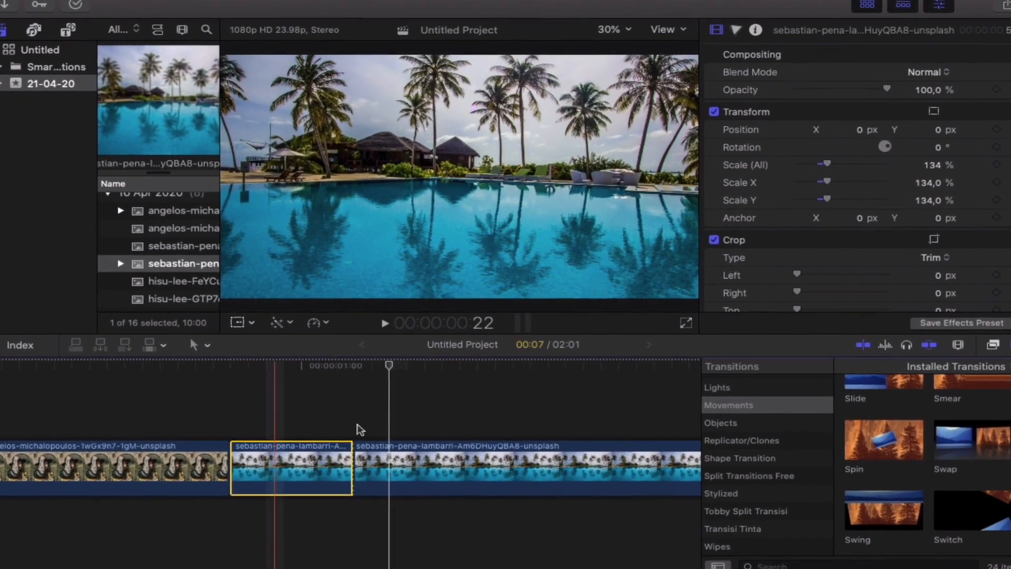
- Apply the Shape Mask effect to the short palm pool piece and place that piece above the end of the portrait clip
scroll(801, 421, up, 5)
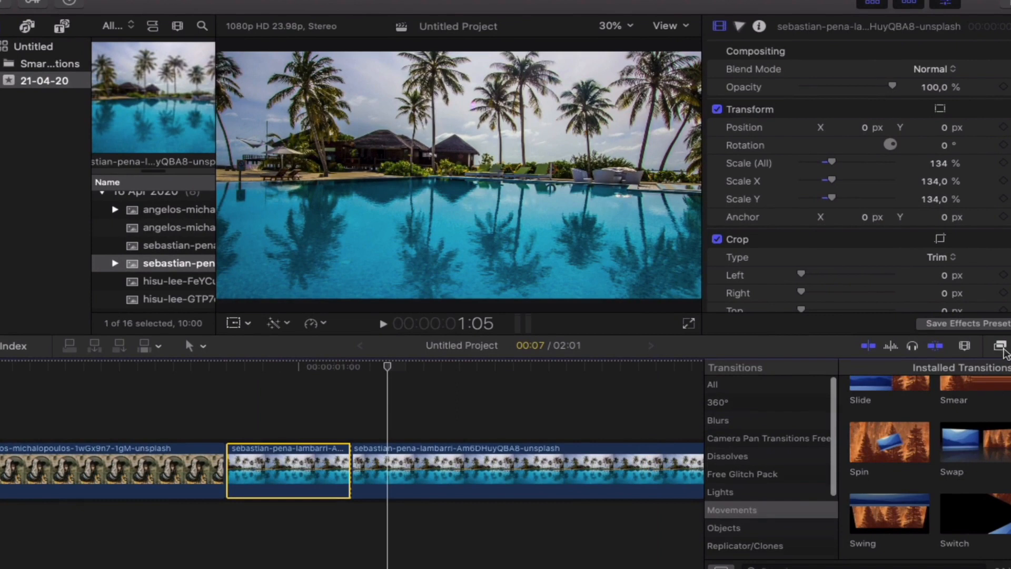
click(1000, 346)
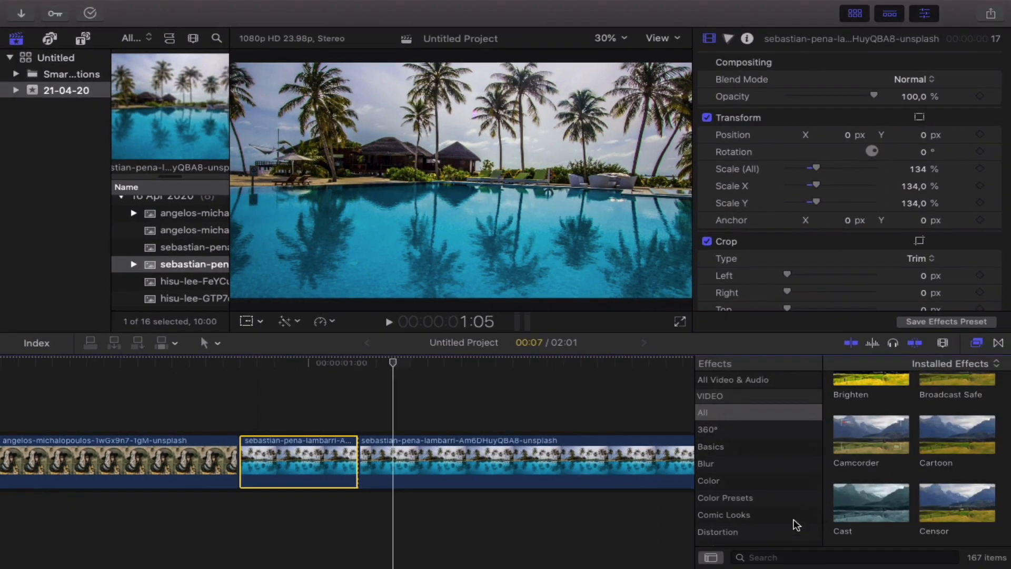
scroll(783, 526, down, 3)
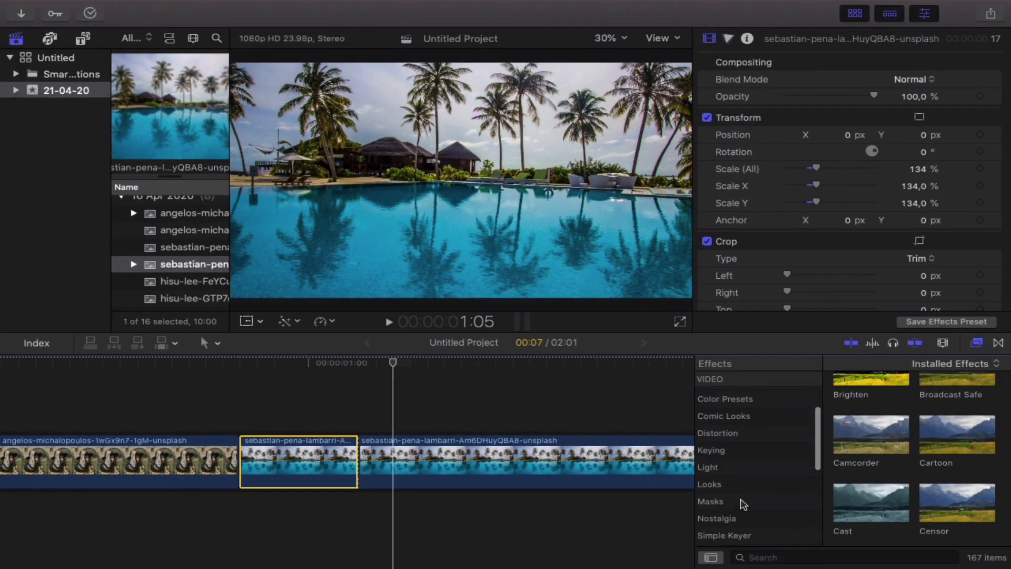
click(740, 502)
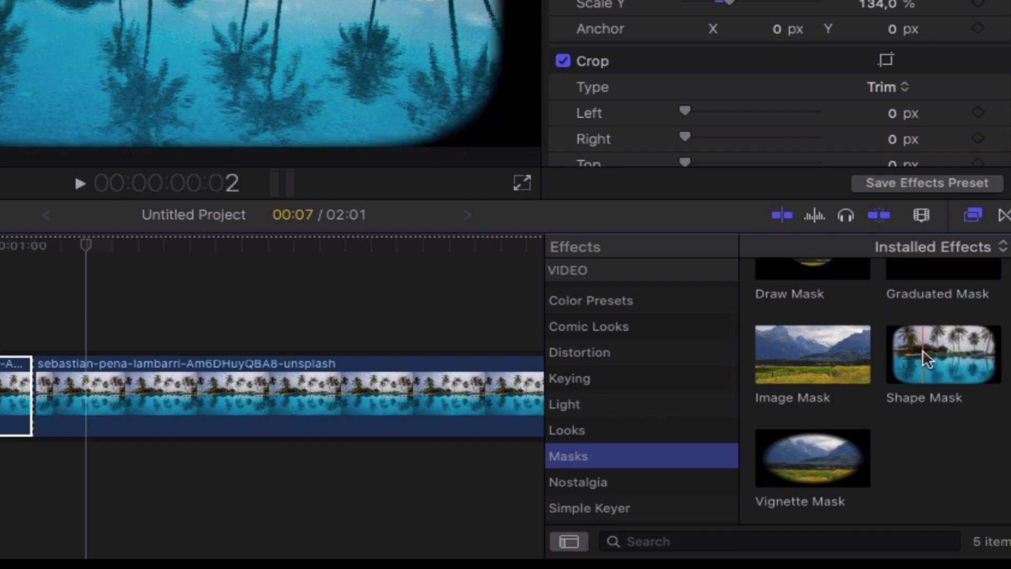
drag(927, 360, 0, 430)
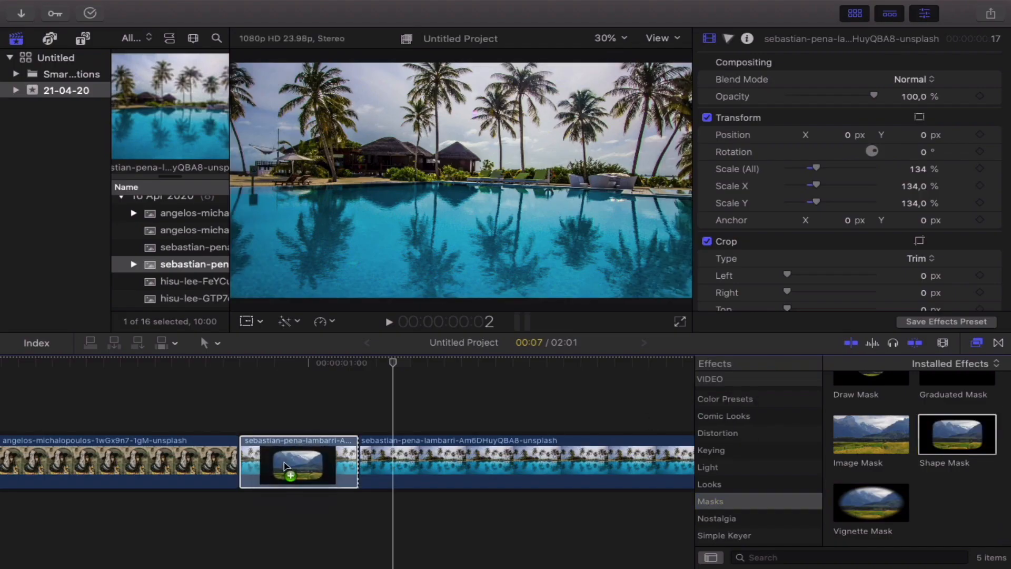
drag(283, 462, 187, 412)
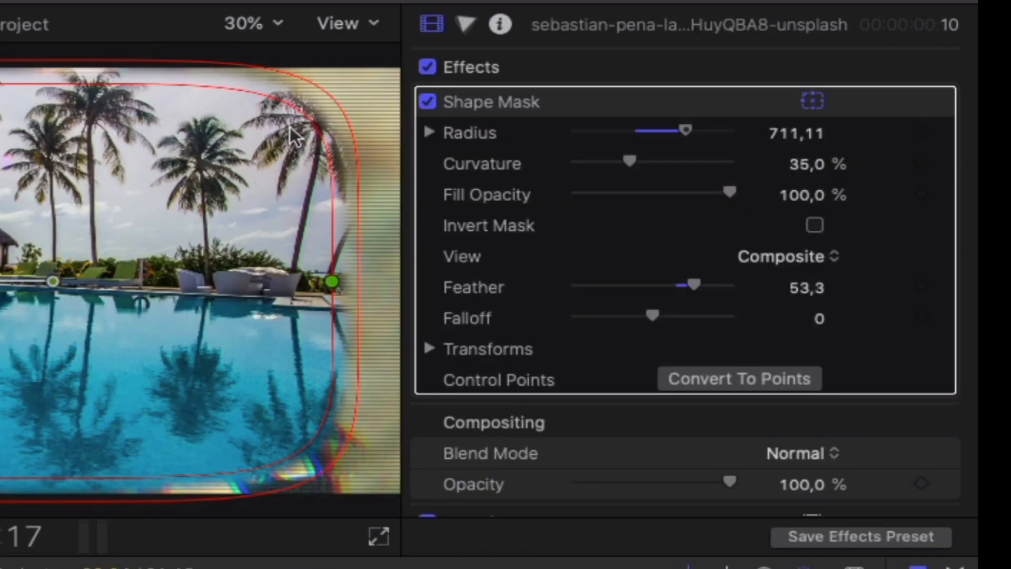
- Set the Shape Mask's Curvature to 0% and its Feather to 1.0
drag(625, 161, 575, 164)
drag(698, 287, 658, 289)
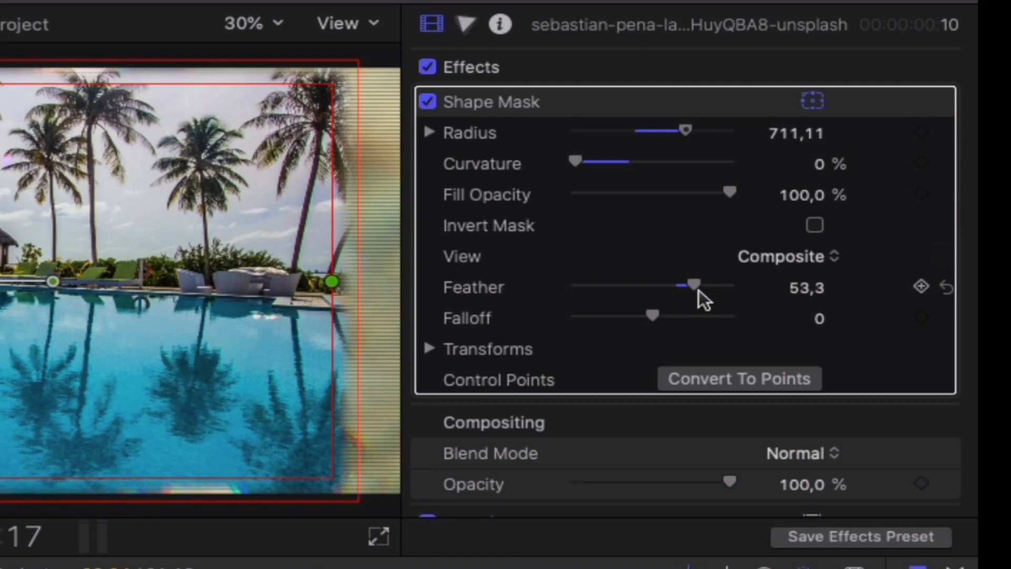
drag(762, 242, 764, 245)
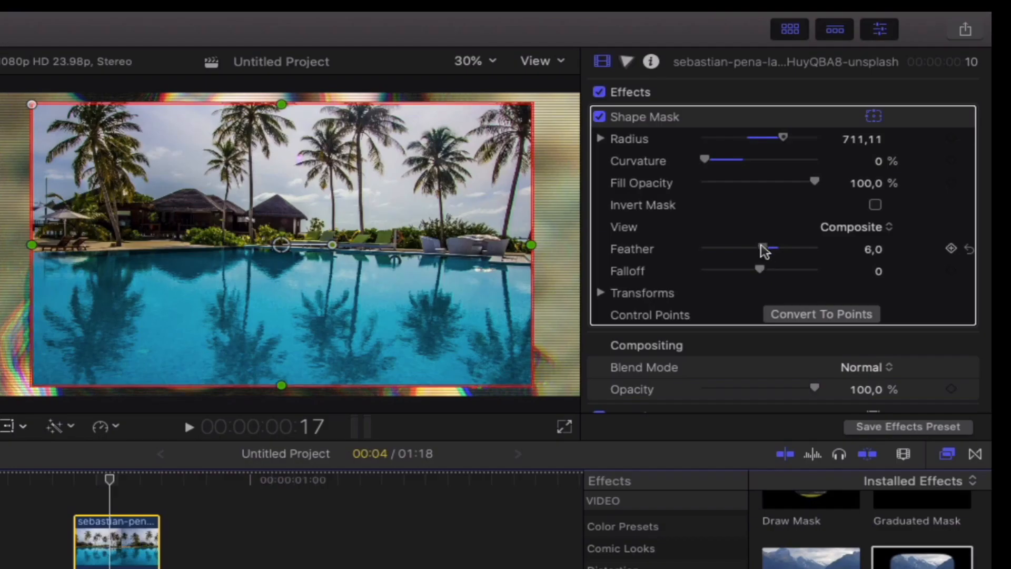
click(874, 249)
text(1)
key(Return)
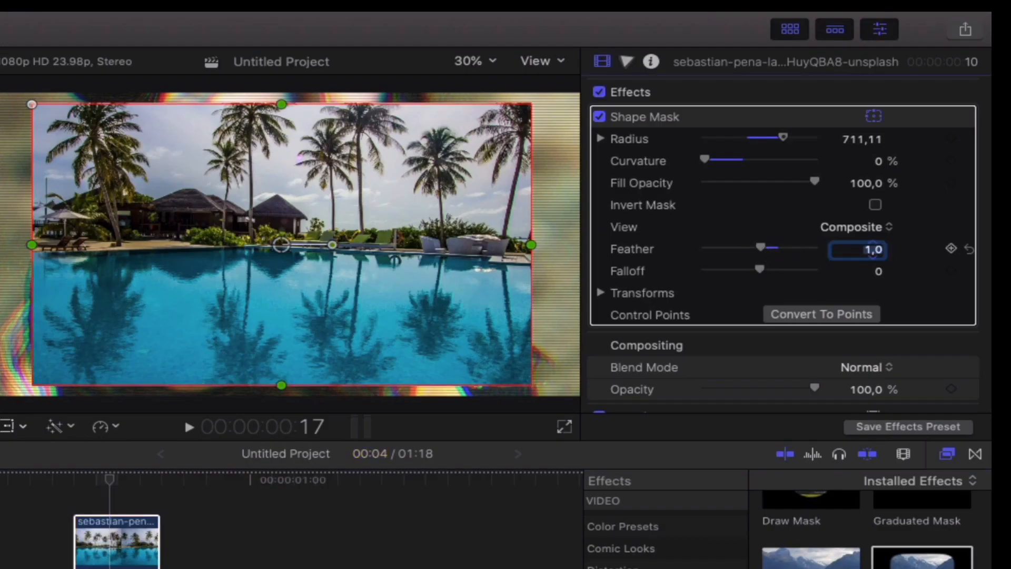
- Shape the mask into a diamond with Scale X 50.81%, Scale Y 79.4% and Rotation 45°
click(600, 293)
click(611, 290)
drag(732, 311, 726, 334)
click(879, 268)
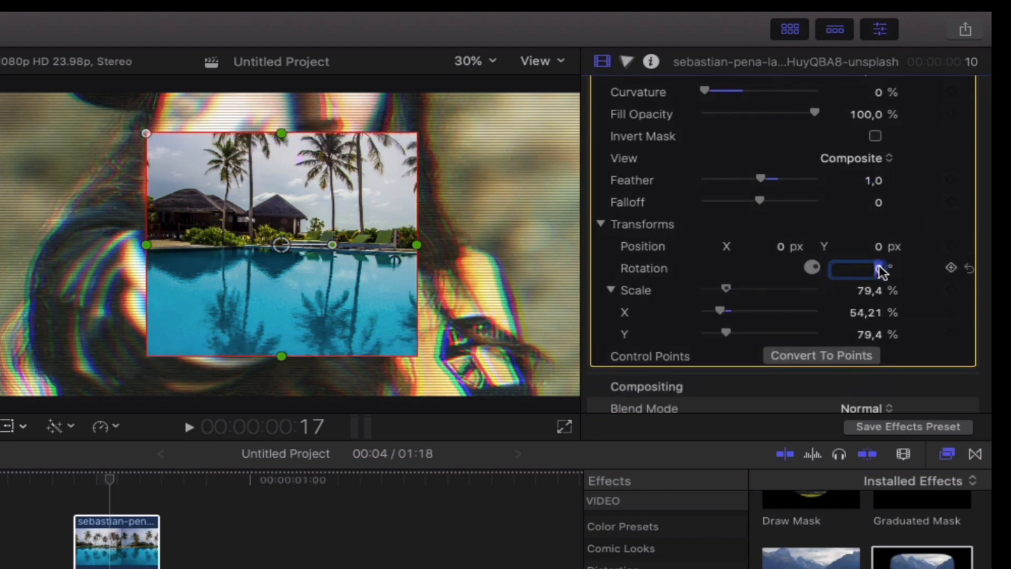
key(Return)
drag(718, 312, 717, 315)
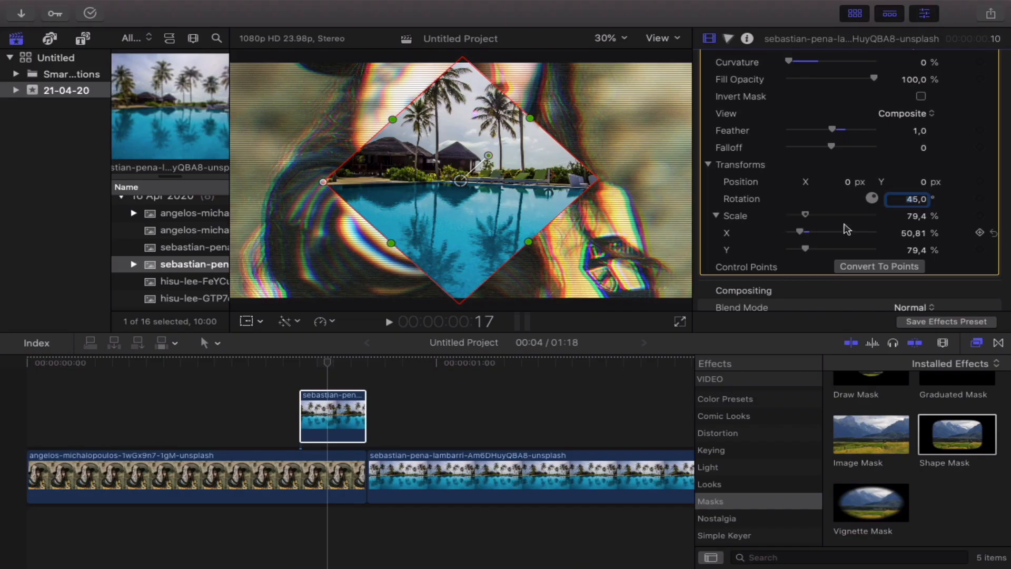
- Shrink the diamond mask and keyframe its Scale at 22% on the short piece's first frame
drag(805, 216, 796, 218)
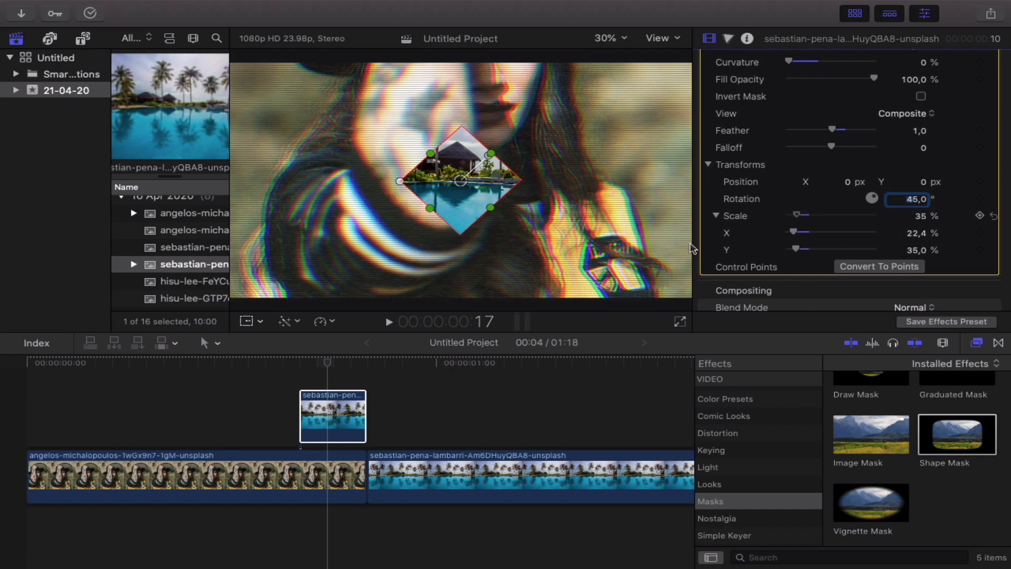
click(298, 362)
drag(800, 217, 797, 219)
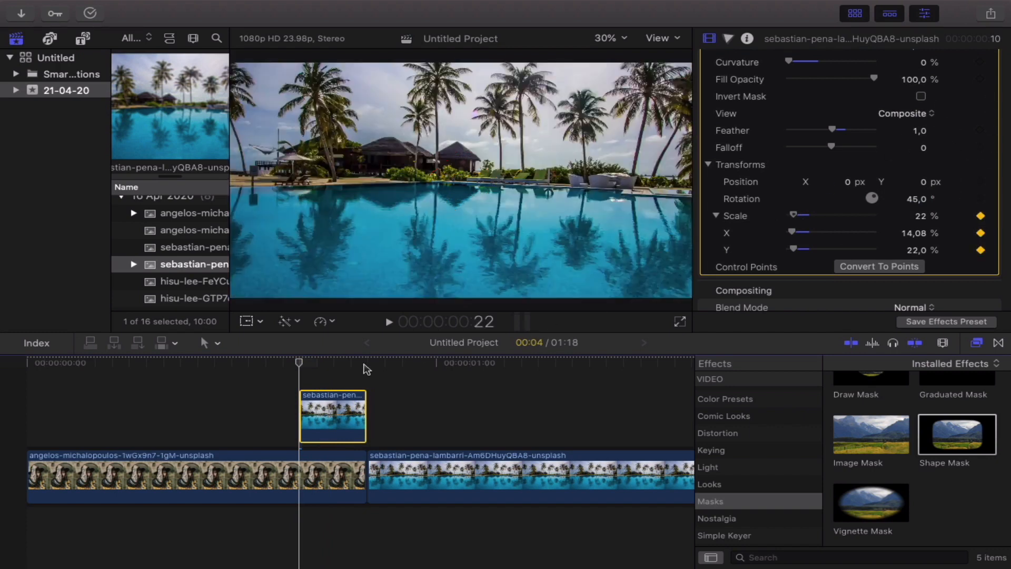
- Keyframe the mask's Scale on successive frames through 53%, 124% and 176% until it fills the picture, and play back the diamond transition
key(Right)
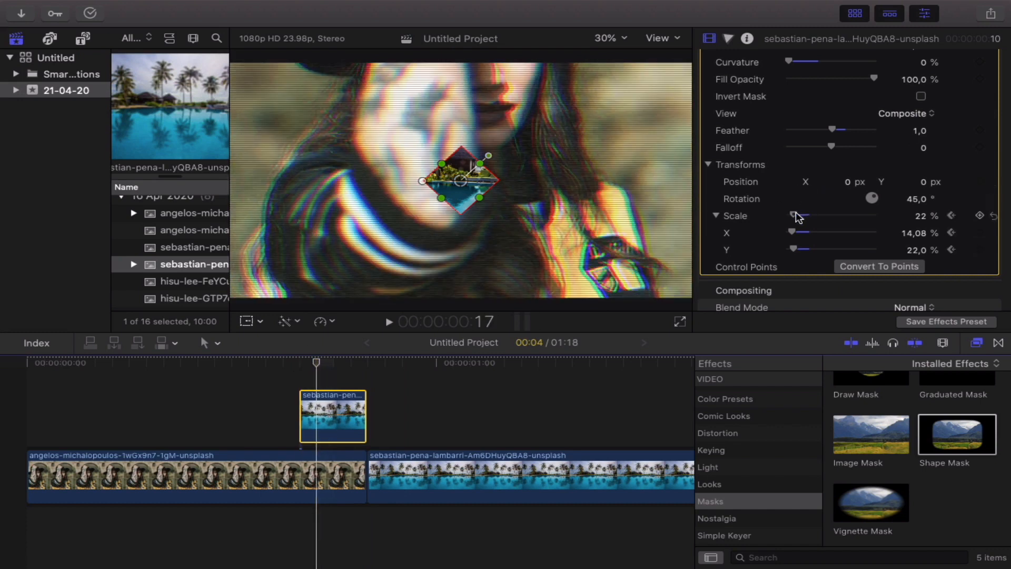
drag(795, 212, 802, 212)
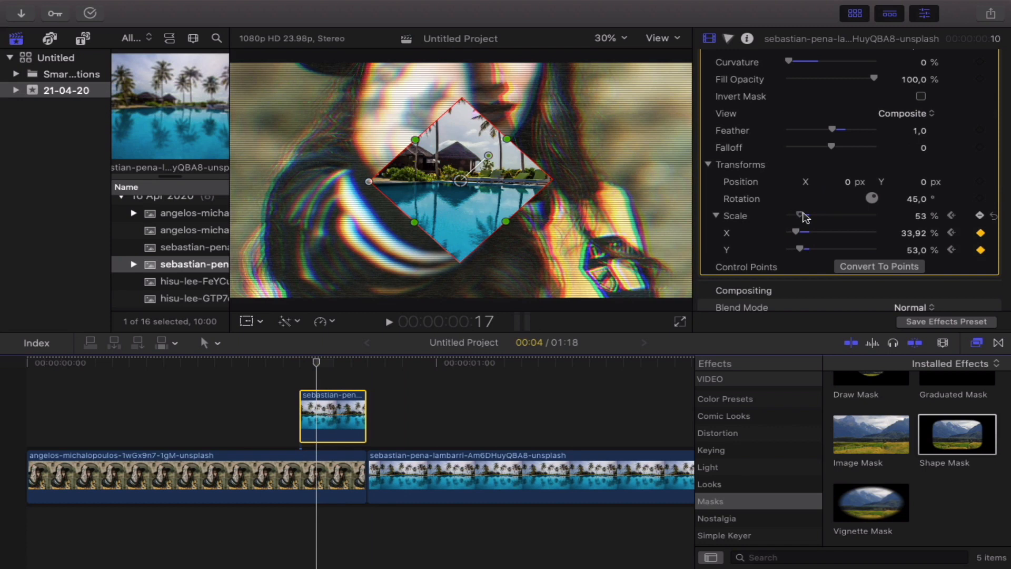
key(Right)
drag(802, 213, 818, 212)
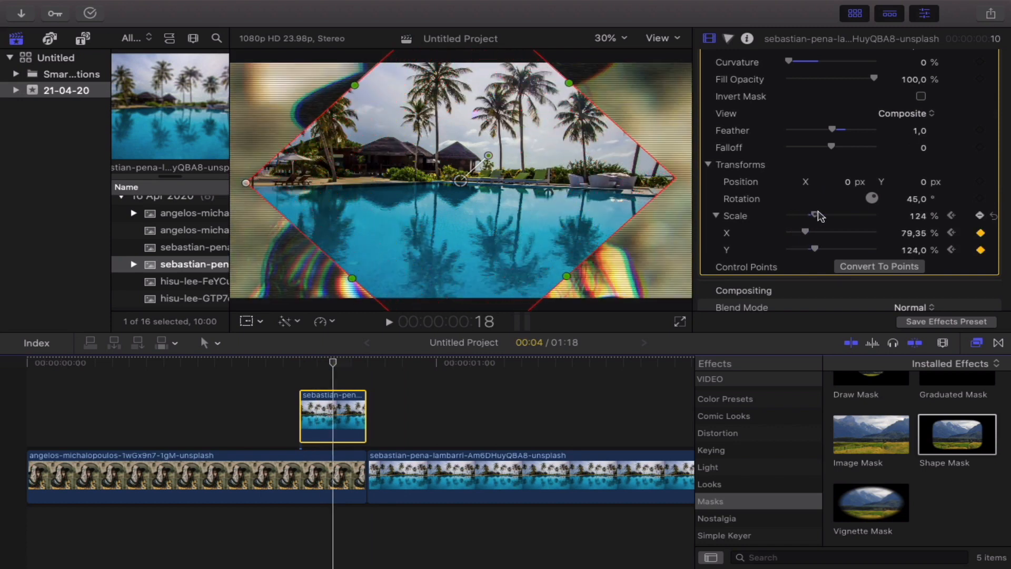
key(Right)
drag(818, 215, 831, 216)
key(Right)
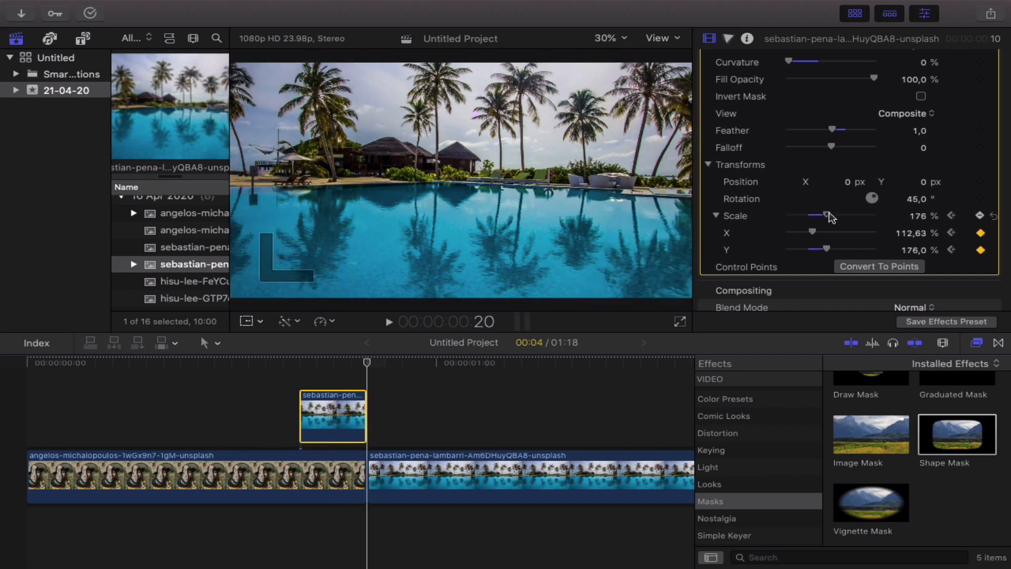
drag(831, 216, 842, 216)
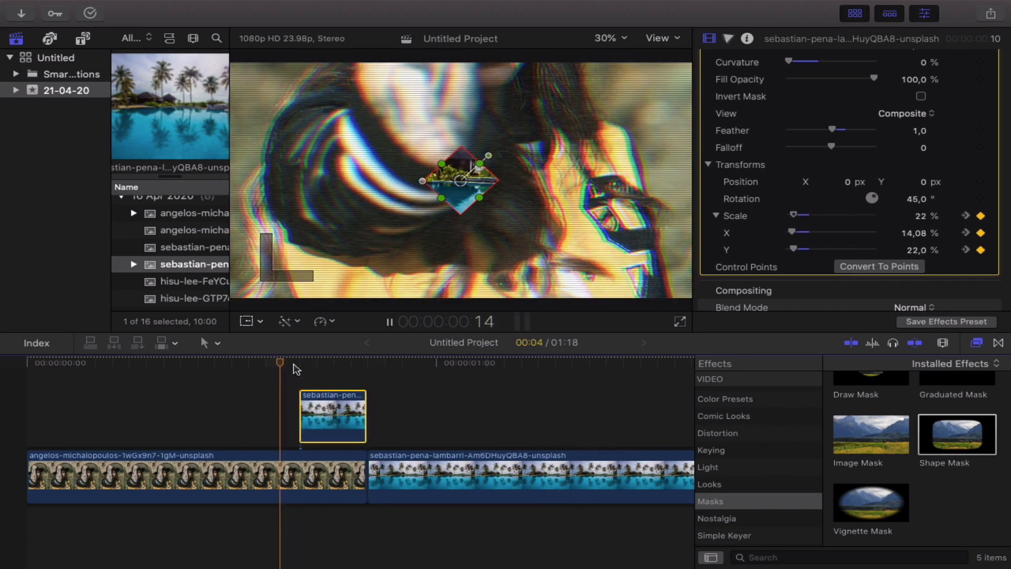
key(space)
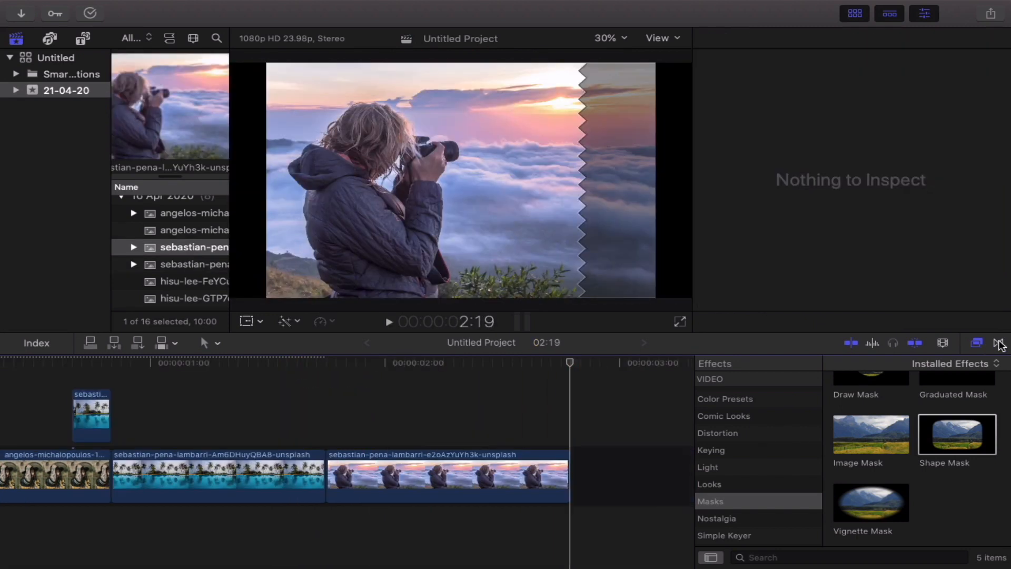
- Add a 4-frame Slide transition between the palm pool clip and the photographer clip
click(999, 343)
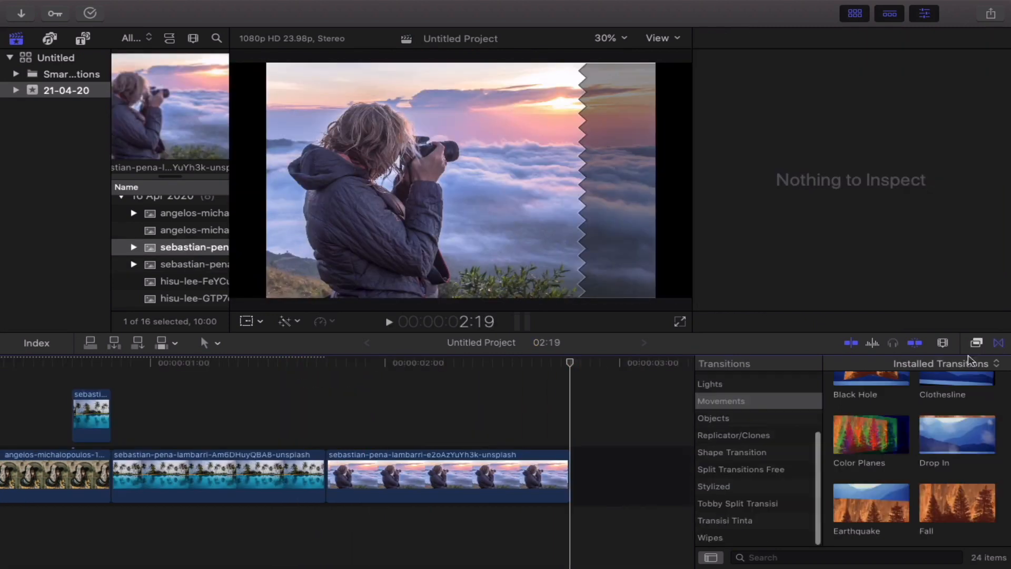
scroll(845, 464, down, 5)
drag(845, 463, 309, 463)
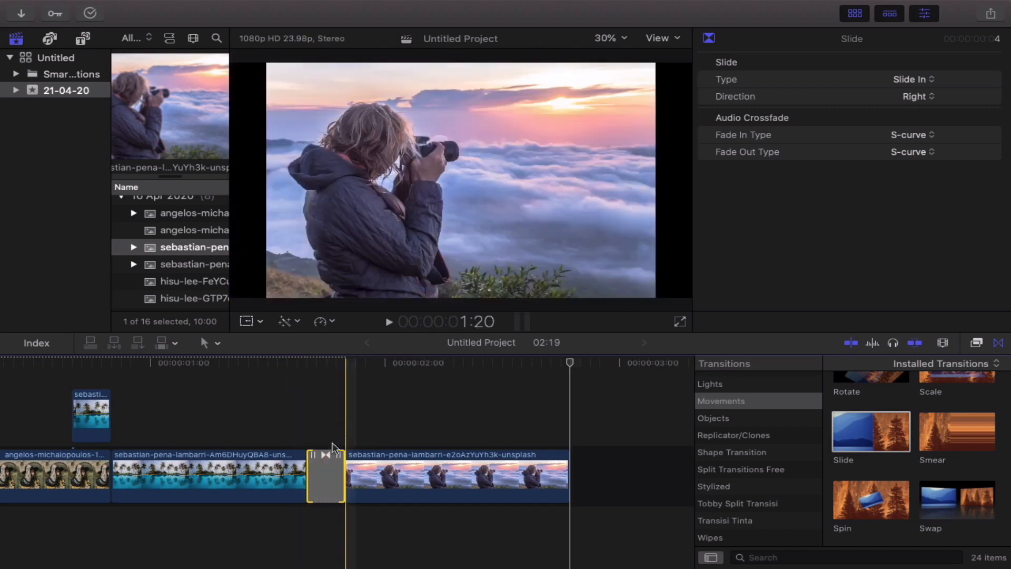
- Set the Slide transition's Type to Slide Push and open its Direction options
click(326, 464)
click(910, 79)
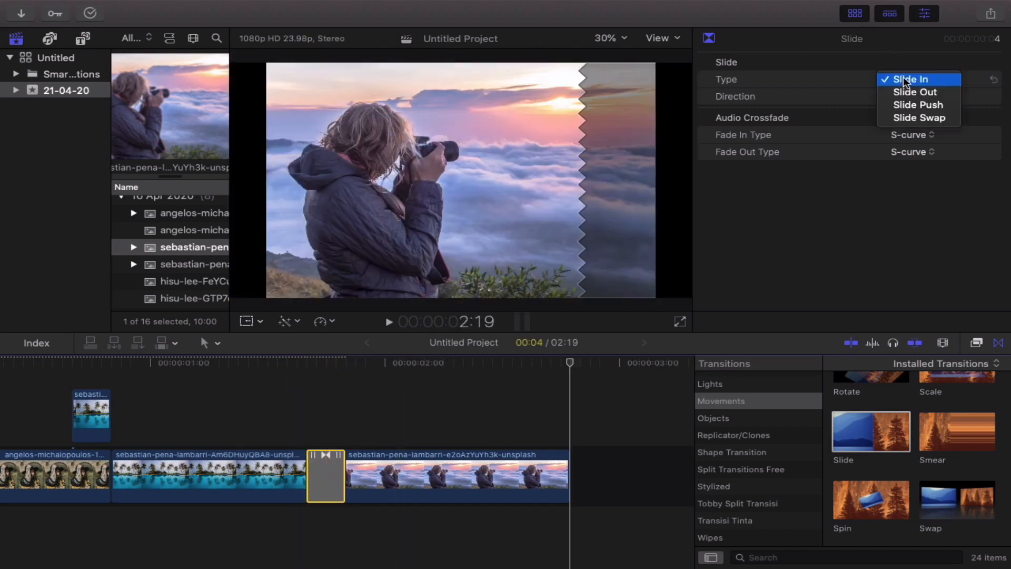
click(906, 108)
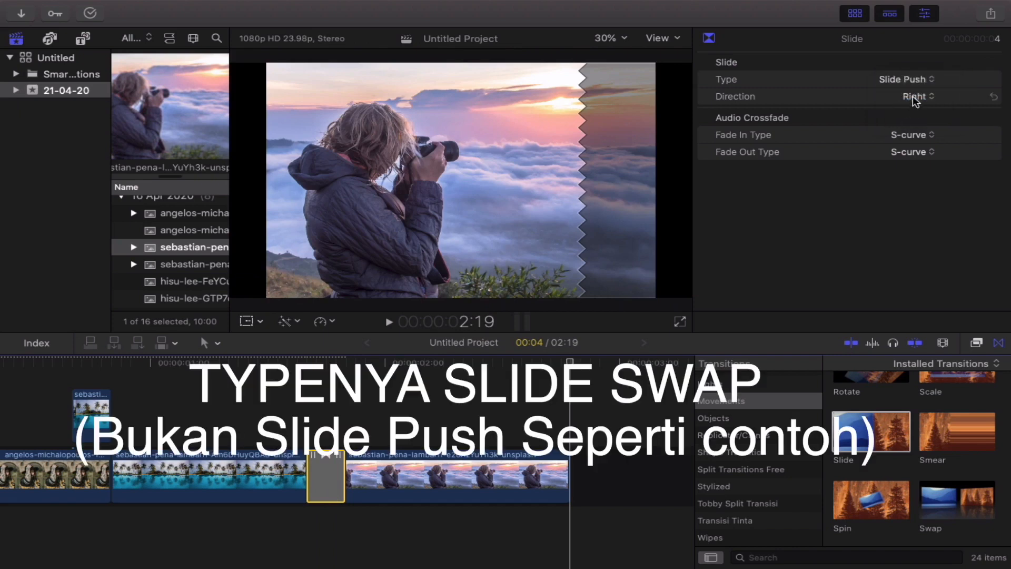
click(915, 96)
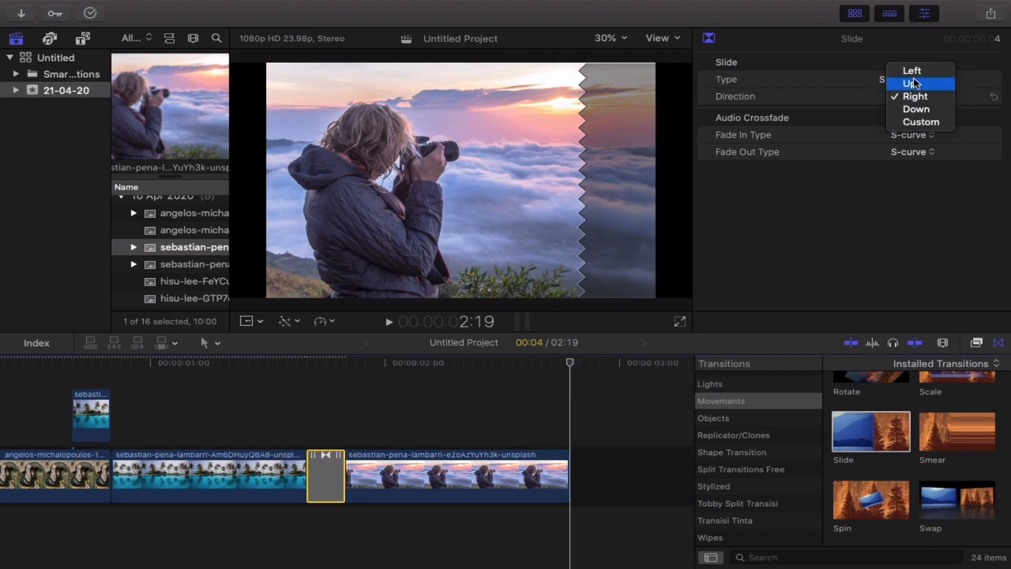
click(328, 402)
click(332, 403)
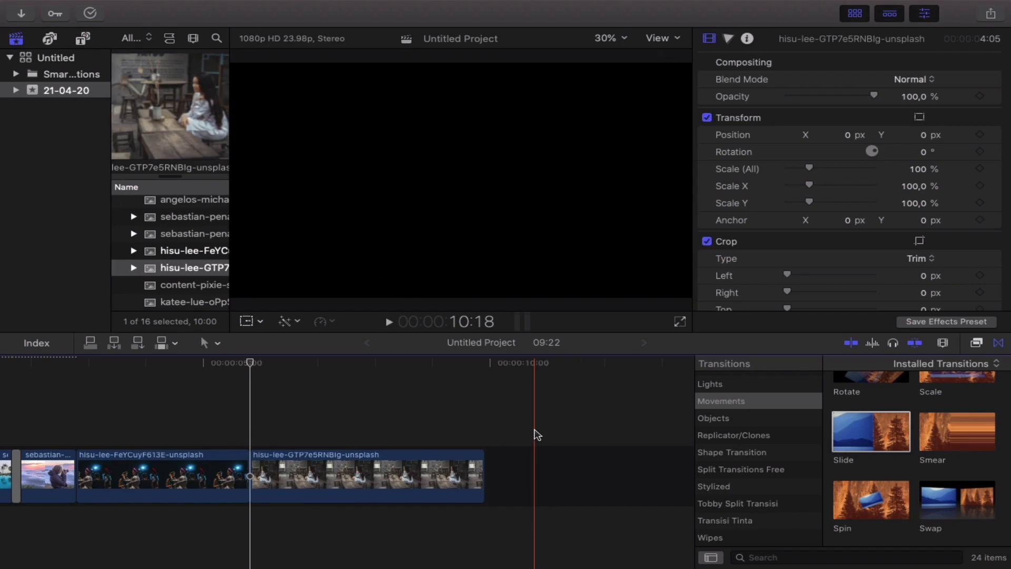
- Stack the hisu-lee-GTP7e5RNBIg clip directly above the hisu-lee-FeYCuyF613E clip and trim its end to match the lower clip
drag(381, 479, 208, 407)
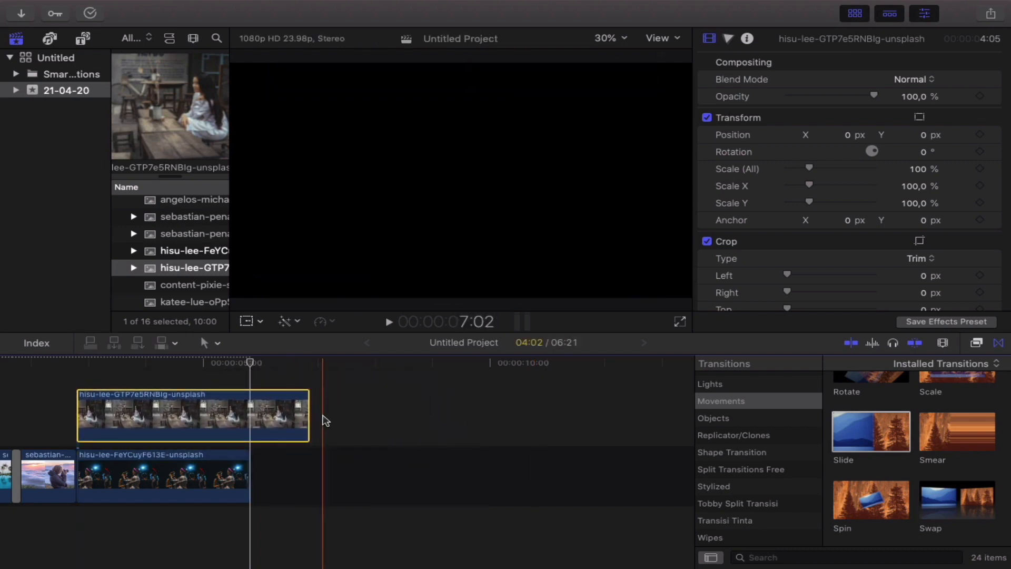
drag(296, 417, 249, 417)
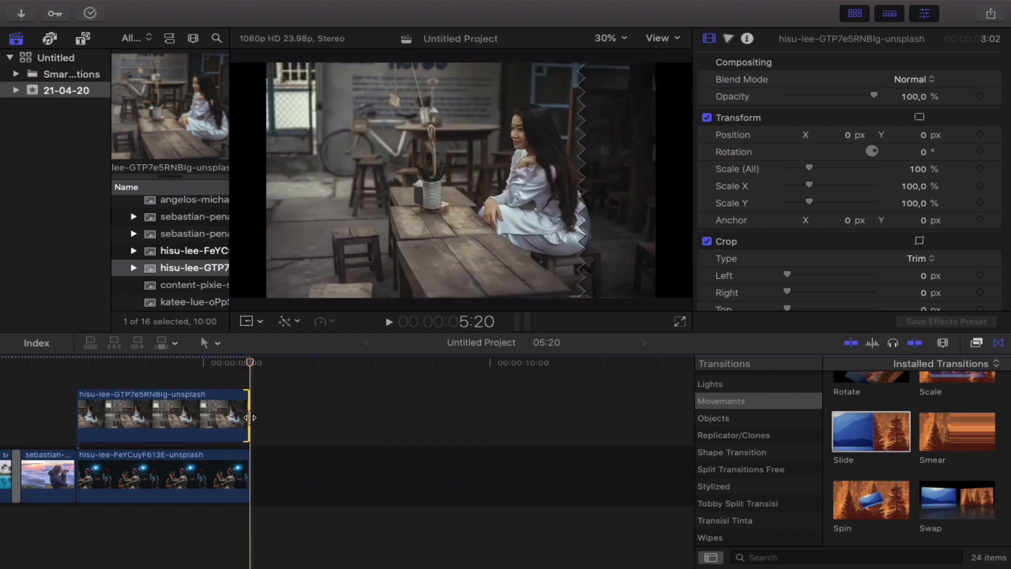
- Enable Crop on the upper hisu-lee-GTP7e5RNBIg clip in Trim mode and set its Left value to about 998 px
click(175, 416)
click(260, 321)
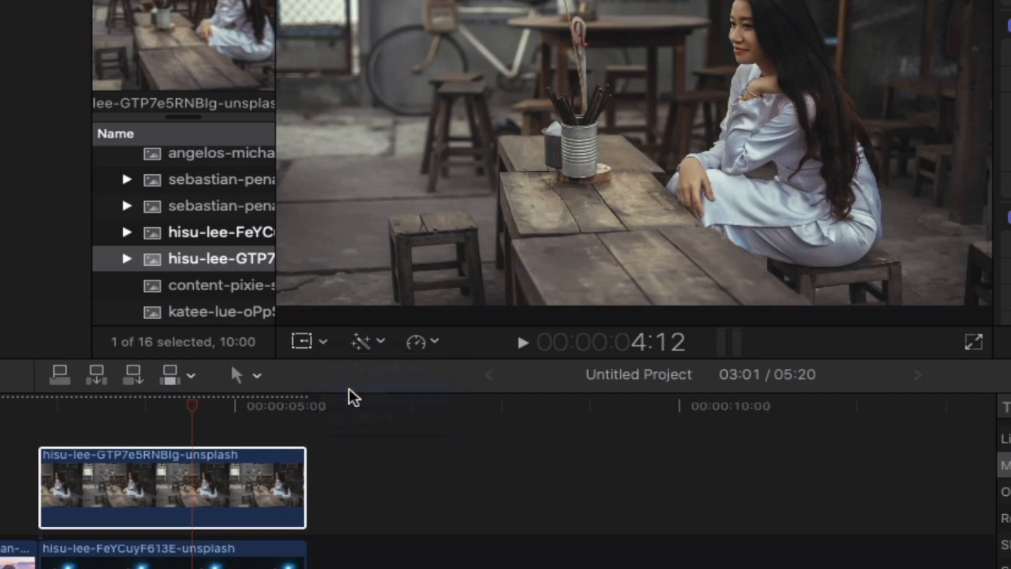
click(350, 393)
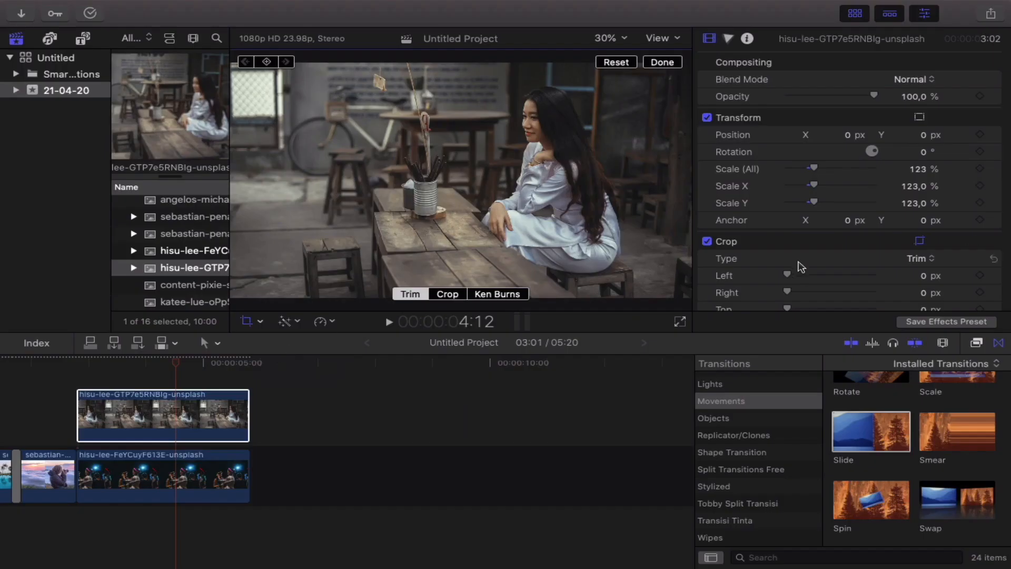
drag(788, 277, 858, 274)
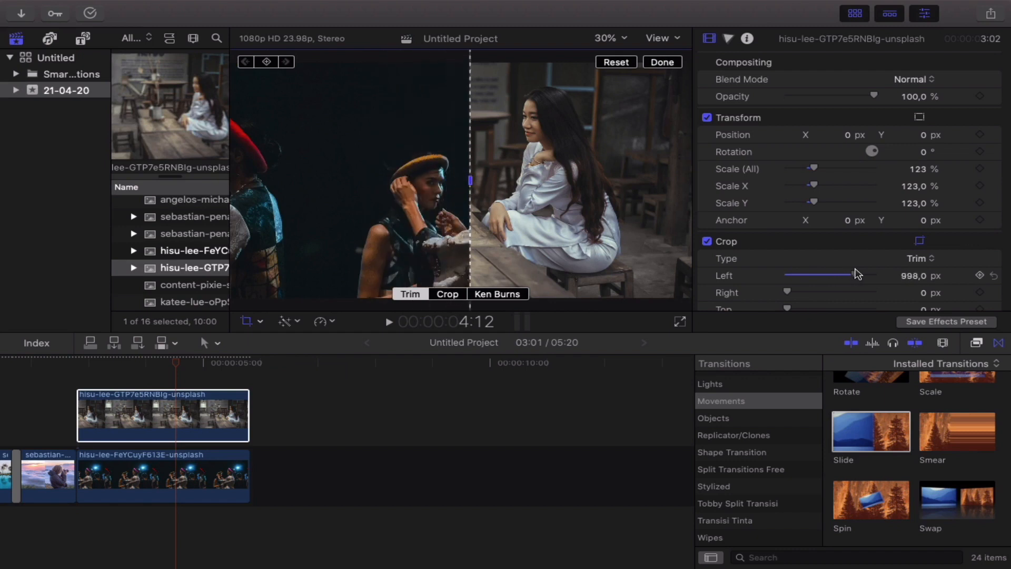
drag(858, 274, 856, 273)
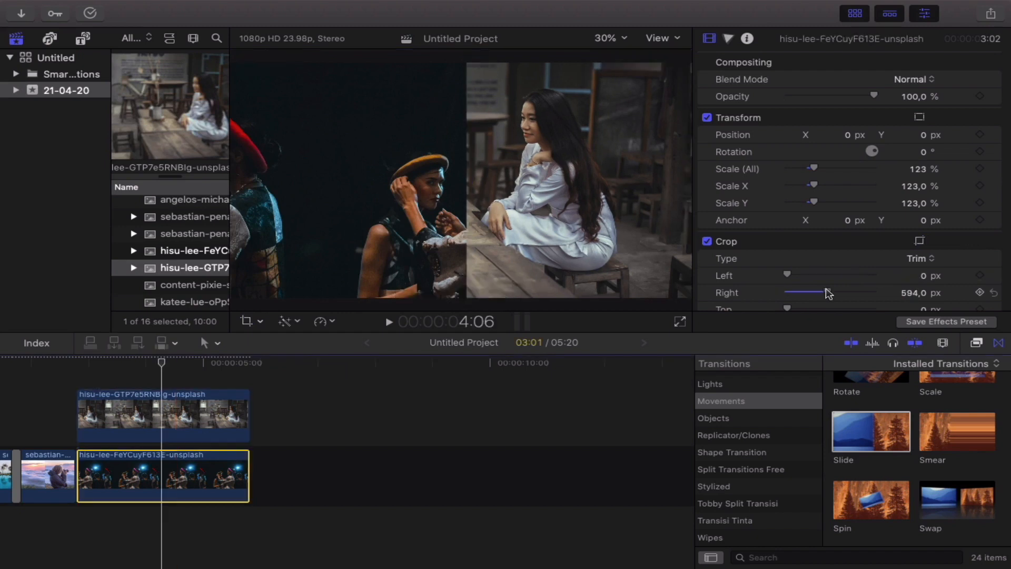
- Trim the right side of the lower hisu-lee-FeYCuyF613E clip to a Crop Right value of 936 px
drag(827, 291, 829, 292)
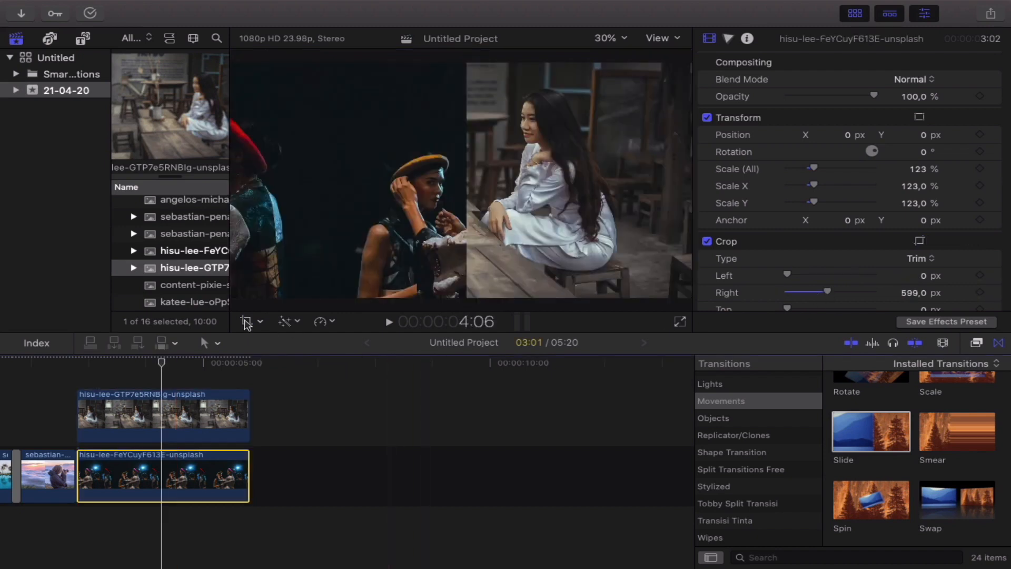
click(245, 322)
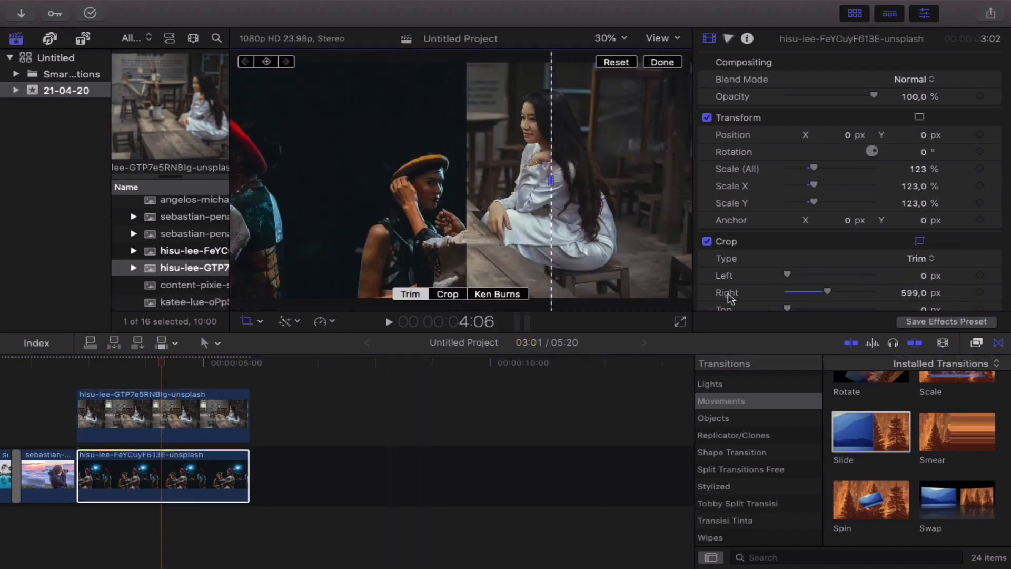
drag(827, 294, 849, 296)
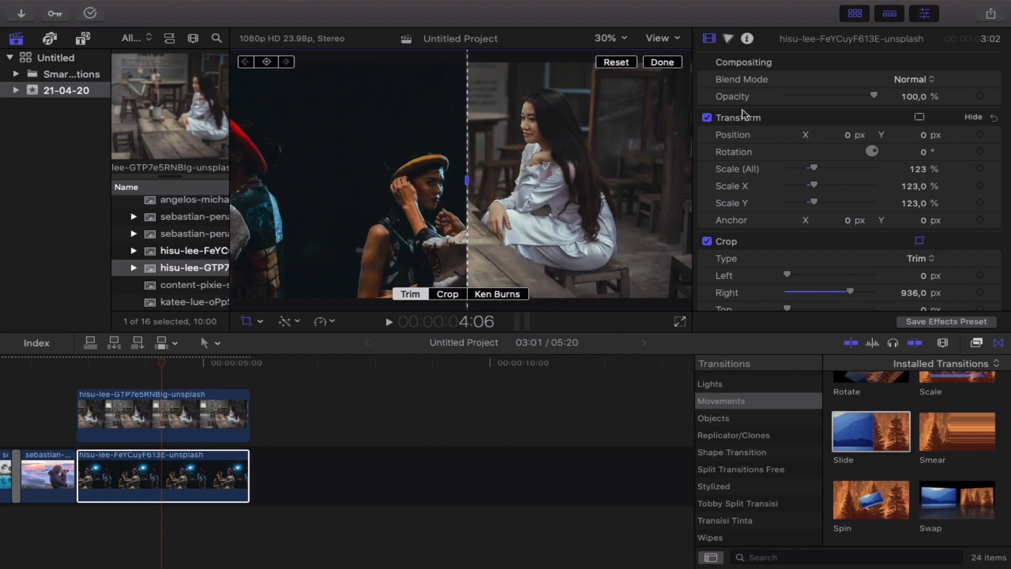
click(662, 62)
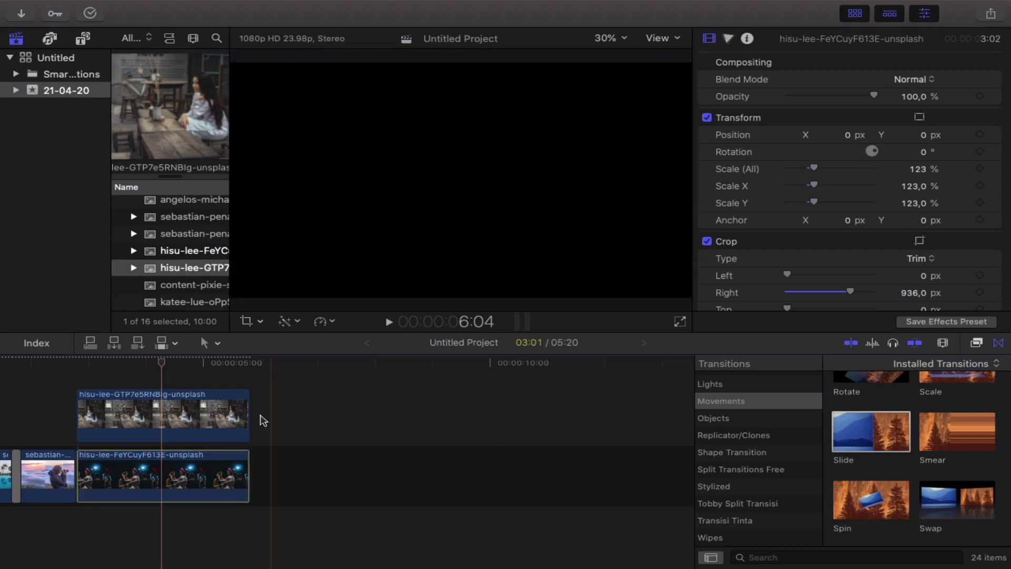
- Combine the two stacked hisu-lee clips into a new compound clip, keeping the suggested name
super+click(225, 432)
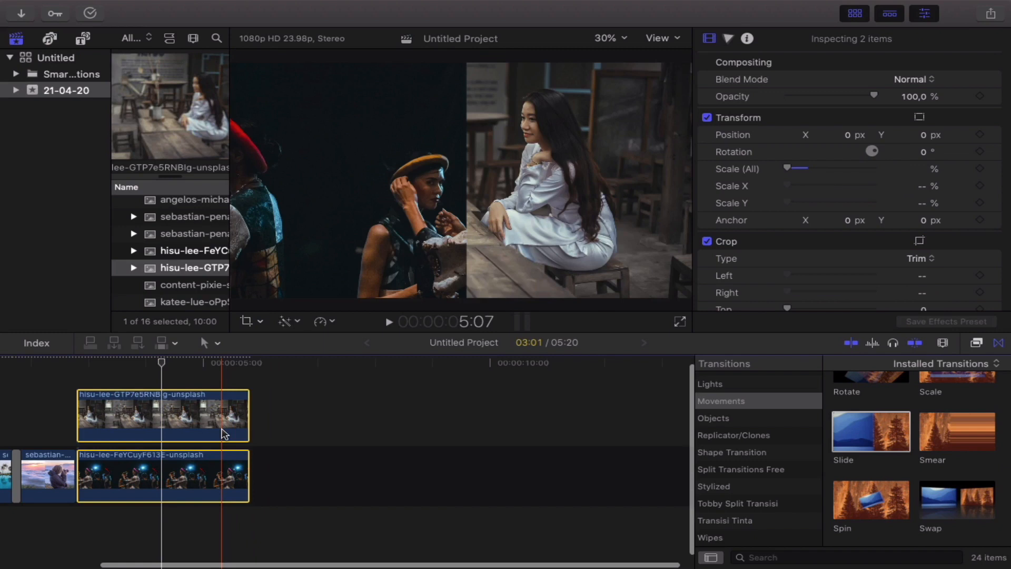
right_click(224, 433)
click(333, 345)
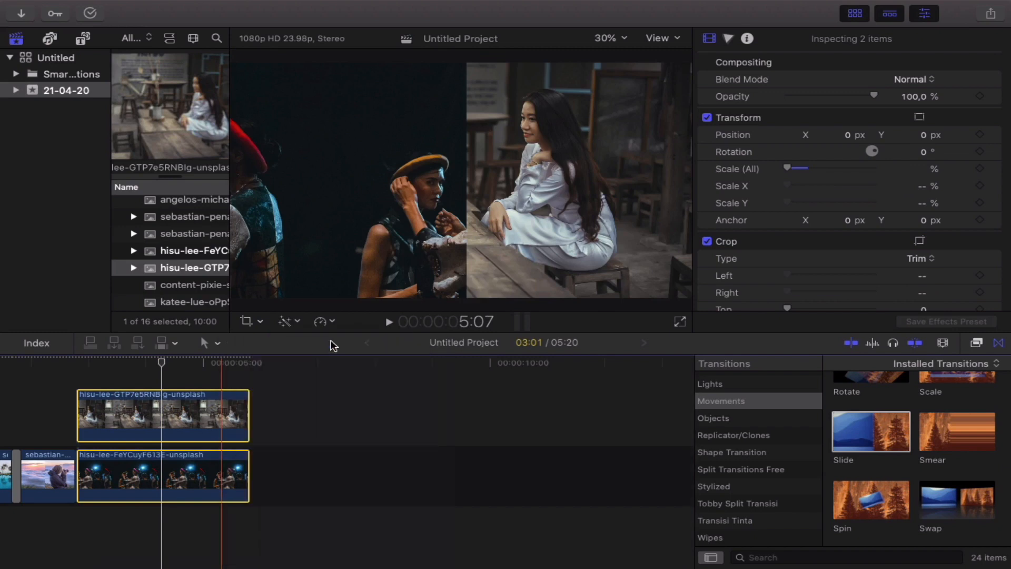
click(702, 93)
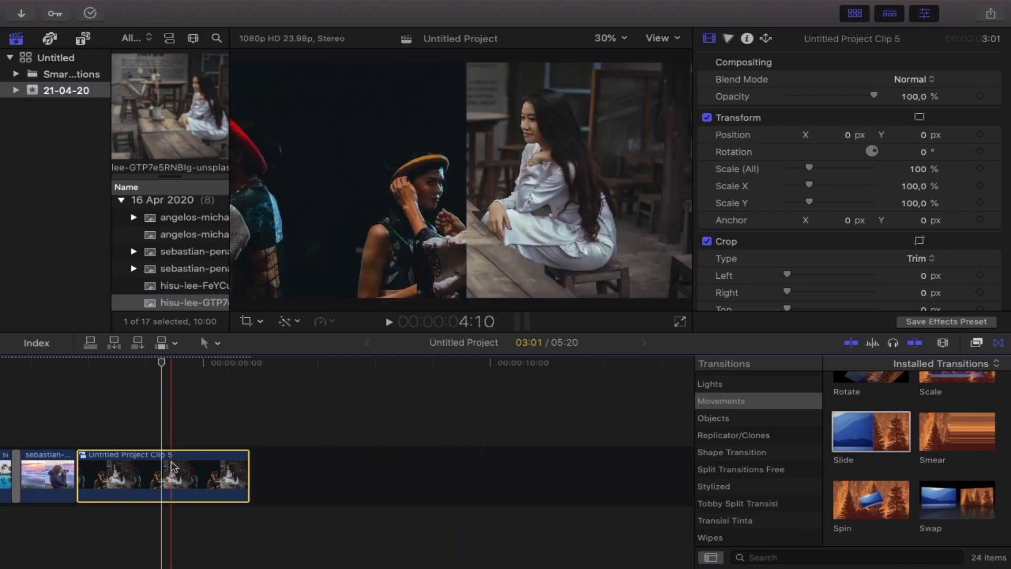
- Add a Band wipe transition between the photographer clip and the new compound clip, with Vertical direction and a Band Count of 2
click(736, 539)
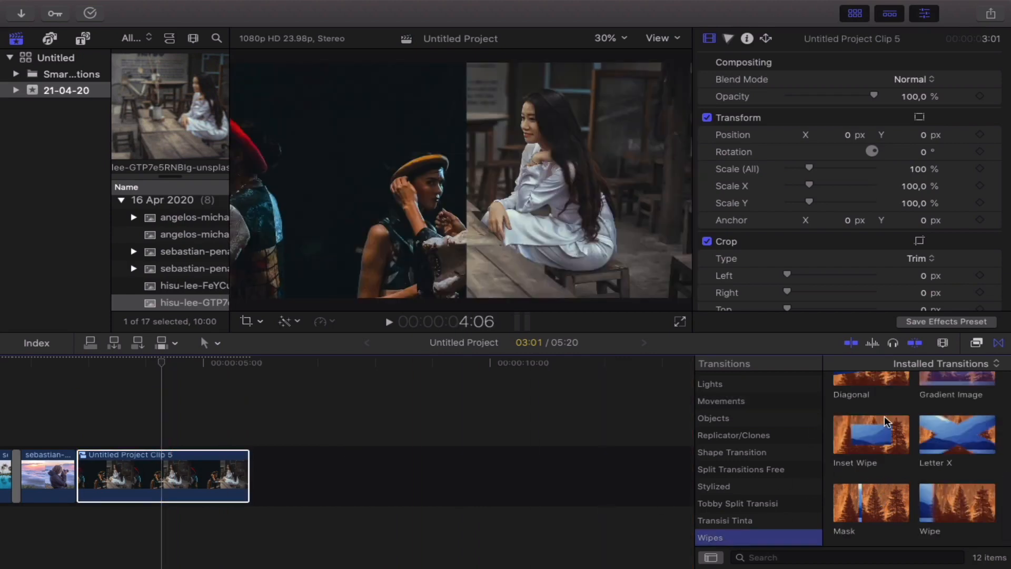
scroll(886, 421, up, 5)
drag(871, 403, 80, 475)
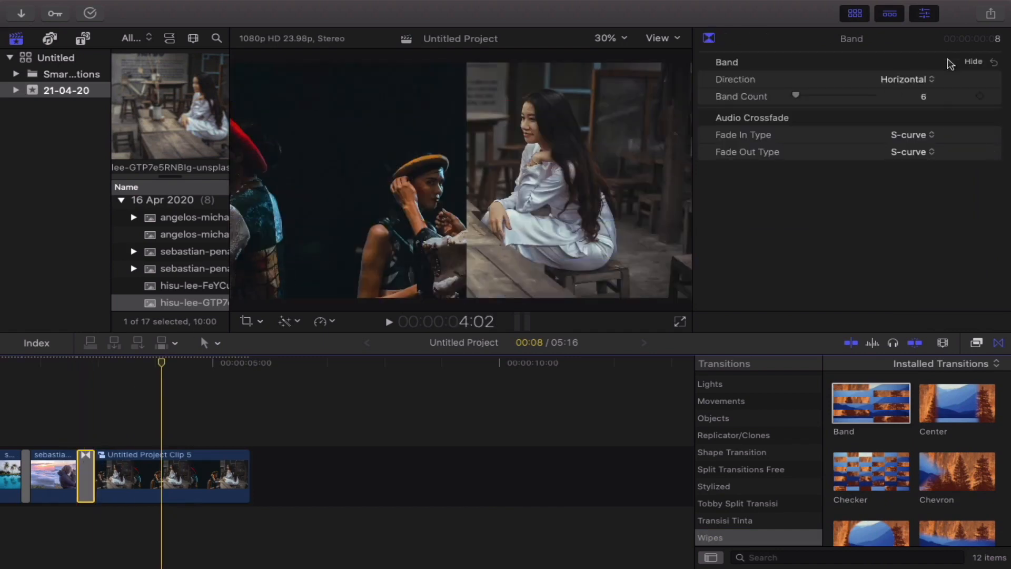
click(930, 80)
click(924, 94)
click(920, 98)
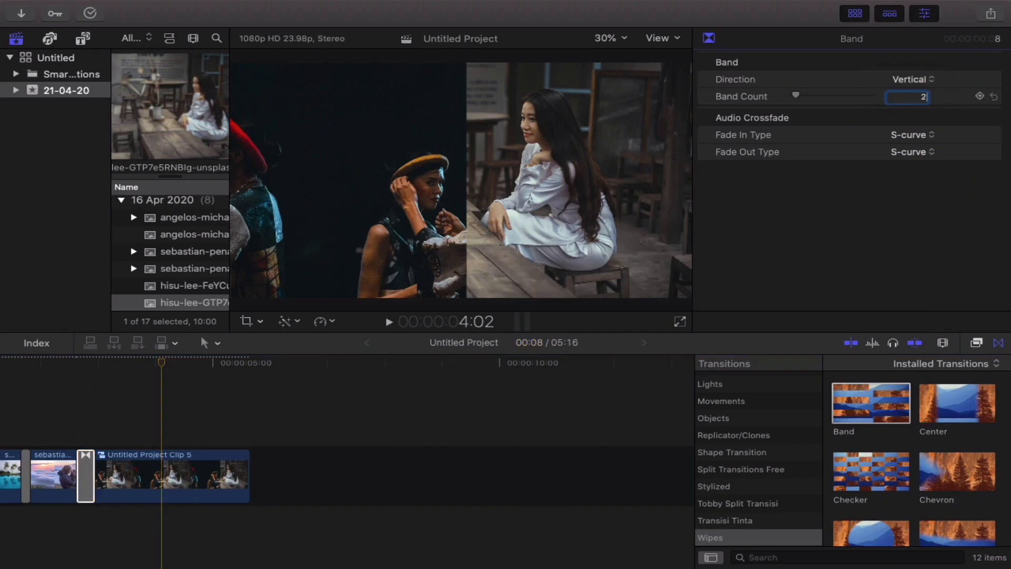
text(2)
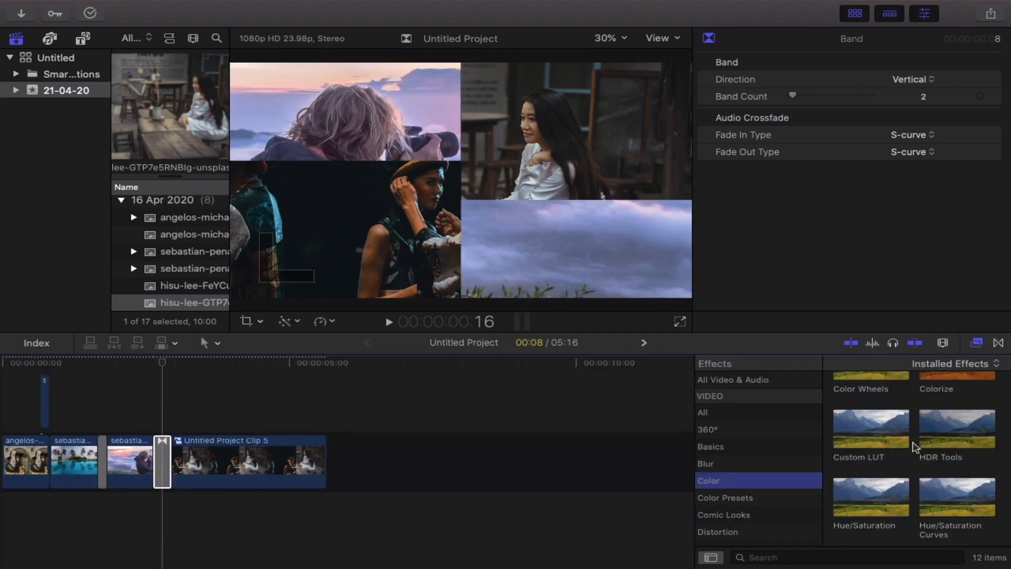
- Apply the Colorize effect to the split-screen compound clip, raise its Intensity to about 76.31, and preview the transition
scroll(941, 439, up, 3)
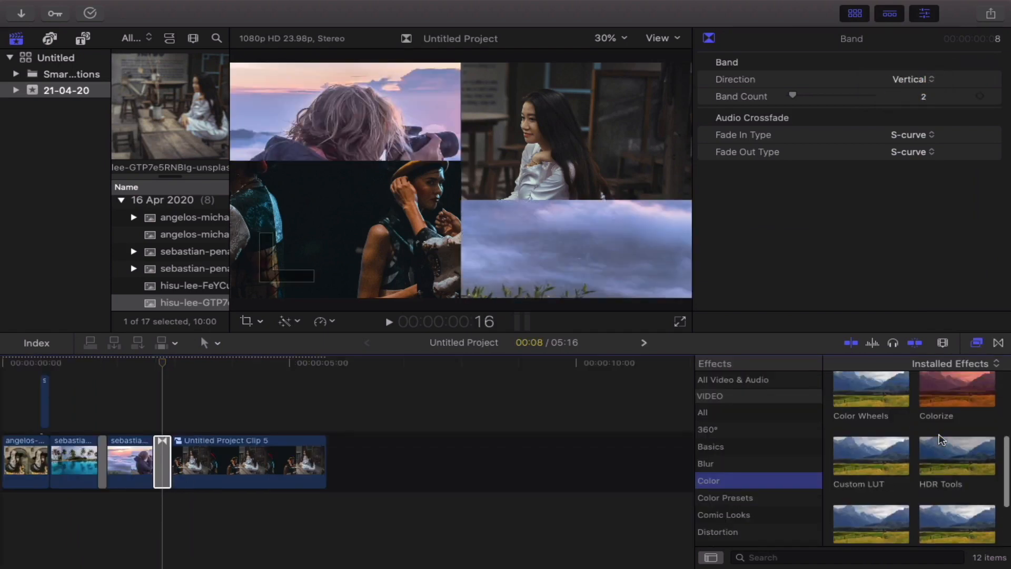
drag(957, 415, 253, 462)
click(253, 462)
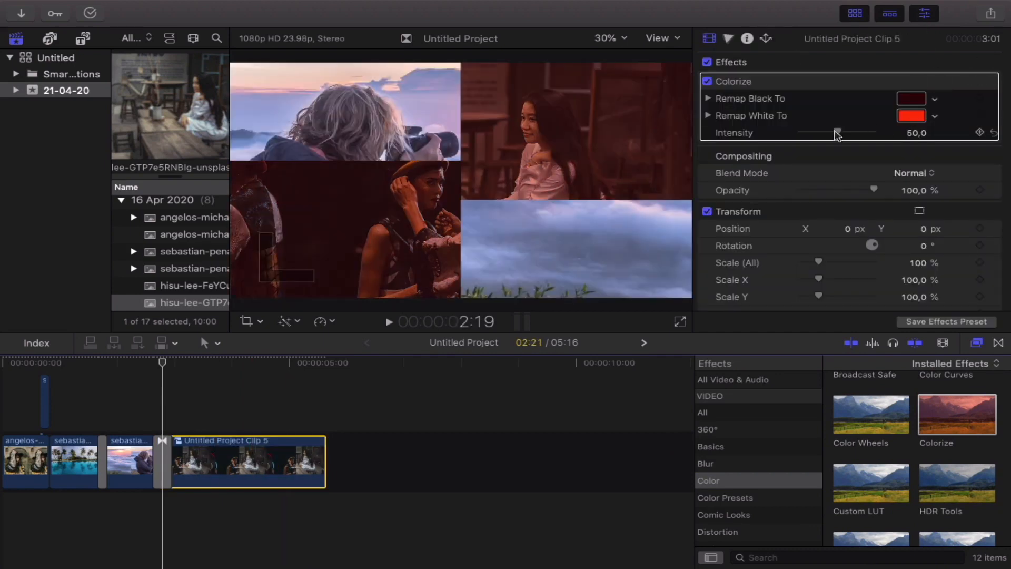
drag(836, 132, 839, 133)
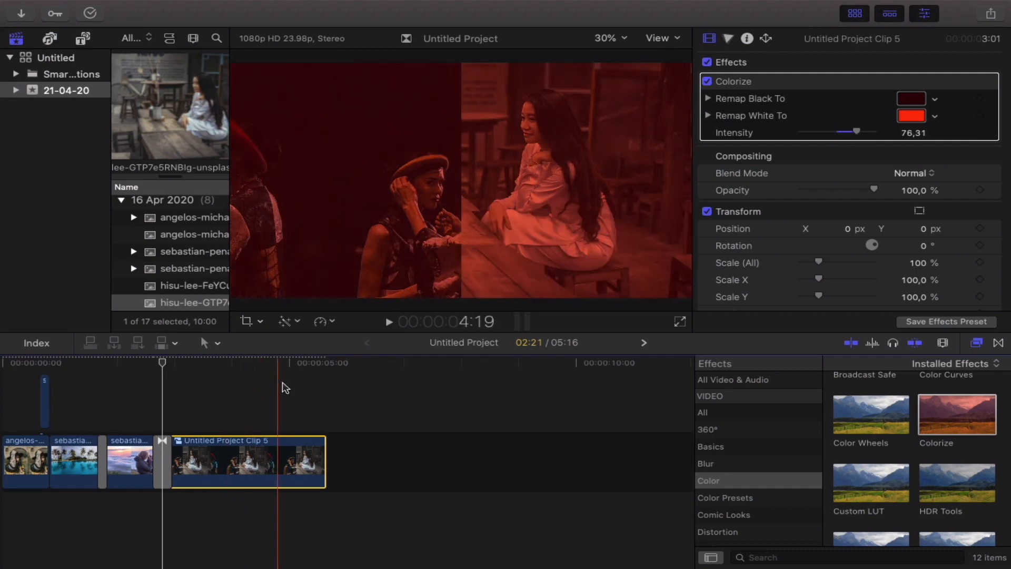
click(147, 386)
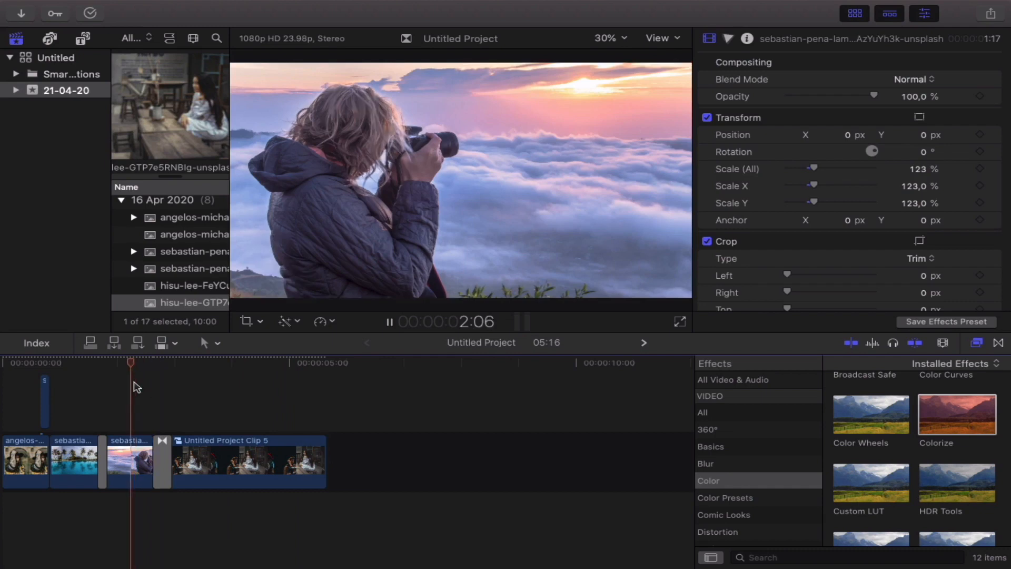
key(space)
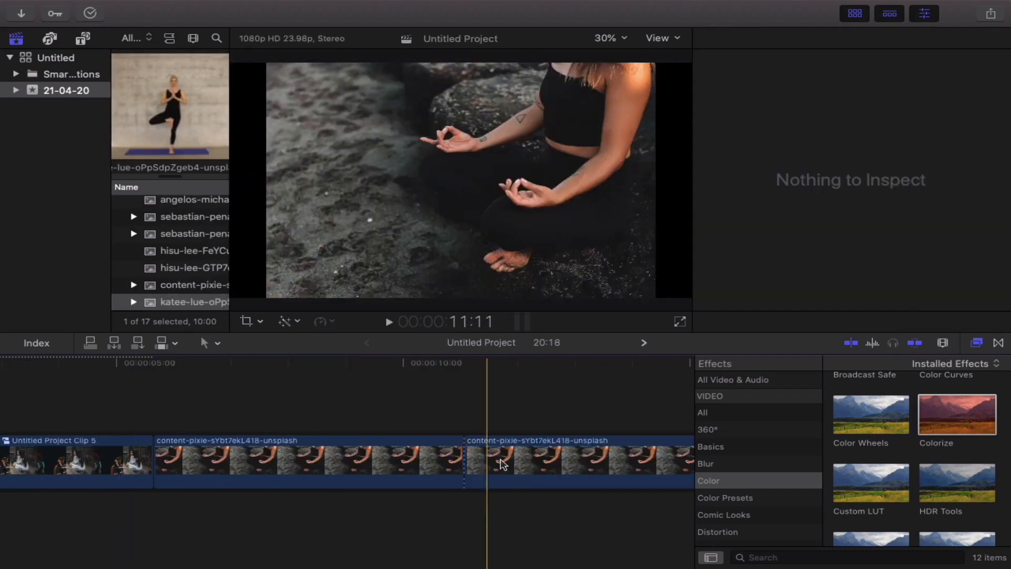
- Stack the katee-lue-oPpSdpZgeb4 clip directly above a single content-pixie-sYbt7ekL418 clip and trim them to matching ends
click(468, 459)
drag(534, 457, 226, 391)
drag(463, 459, 442, 459)
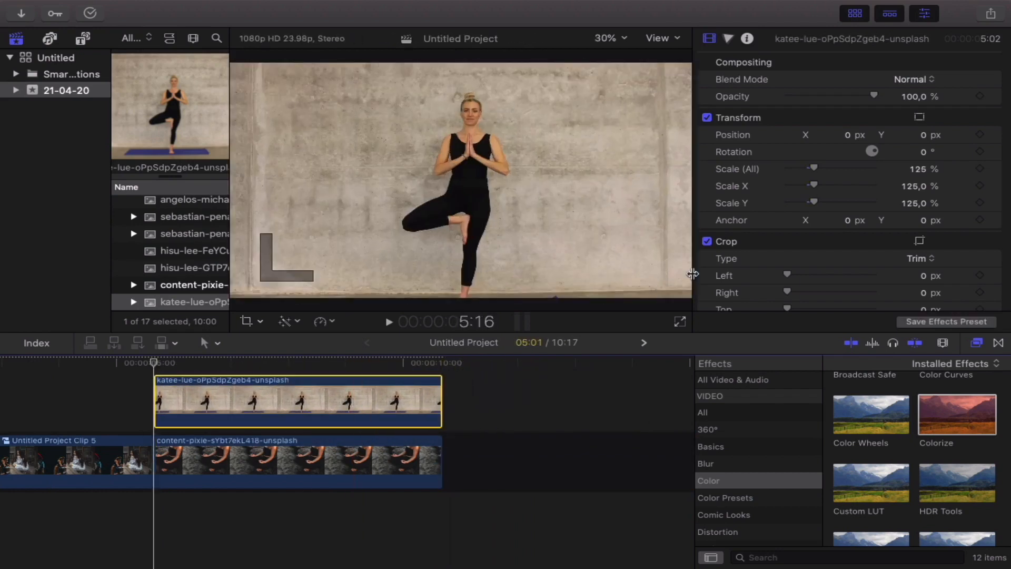
- Crop the upper katee-lue-oPpSdpZgeb4 clip in Trim mode with Top 119 px and Bottom 587 px
key(shift+c)
scroll(748, 200, down, 3)
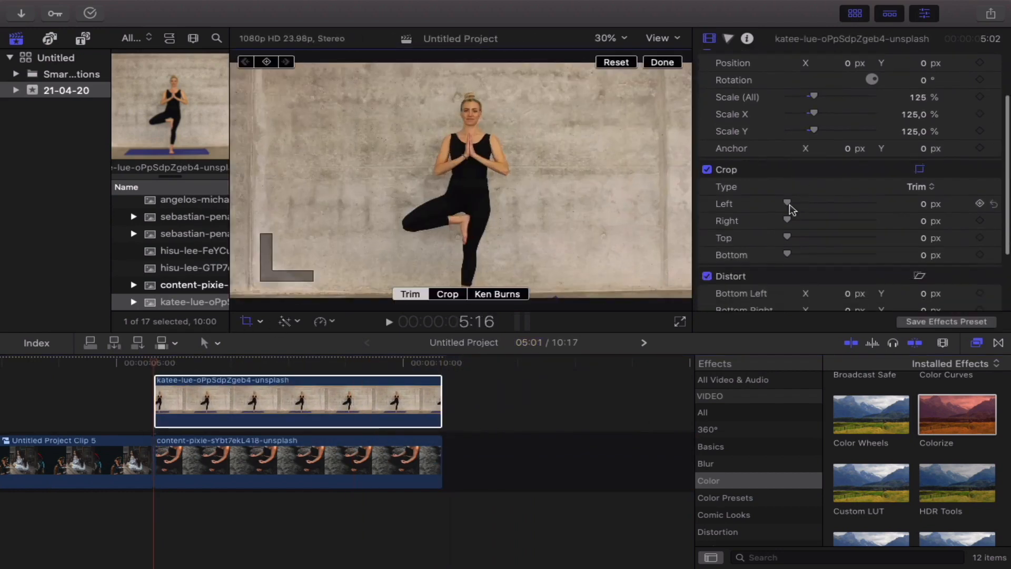
drag(787, 238, 826, 255)
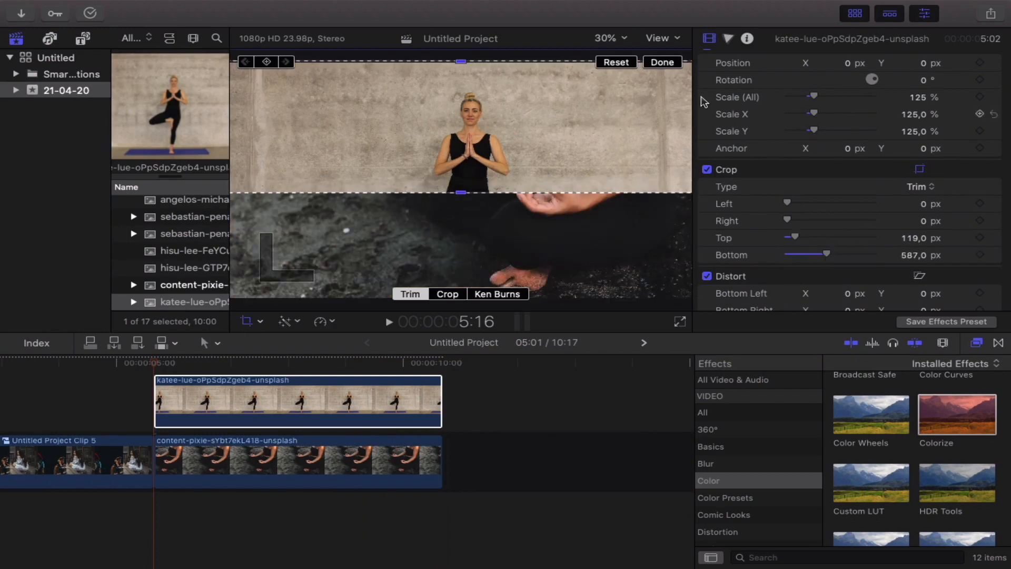
click(663, 62)
- Adjust the vertical trim of the lower content-pixie-sYbt7ekL418 clip and set its Position Y to about -427 px
click(258, 458)
key(shift+c)
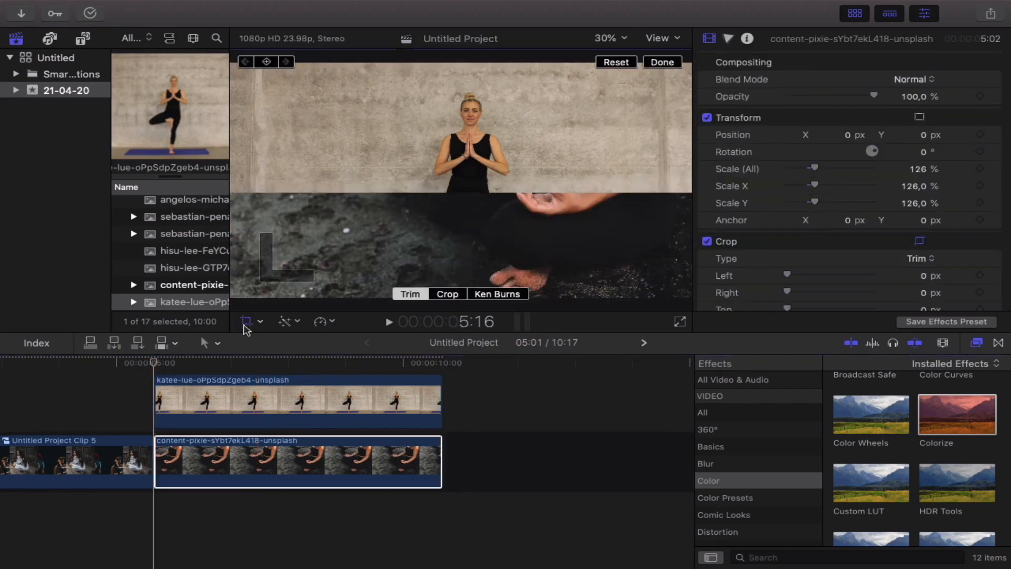
scroll(790, 298, down, 2)
drag(788, 261, 800, 279)
mouse_move(543, 222)
mouse_down()
mouse_move(543, 237)
mouse_move(543, 209)
mouse_up()
drag(462, 274, 462, 256)
click(662, 62)
mouse_move(924, 67)
mouse_down()
mouse_move(919, 147)
mouse_move(923, 53)
mouse_up()
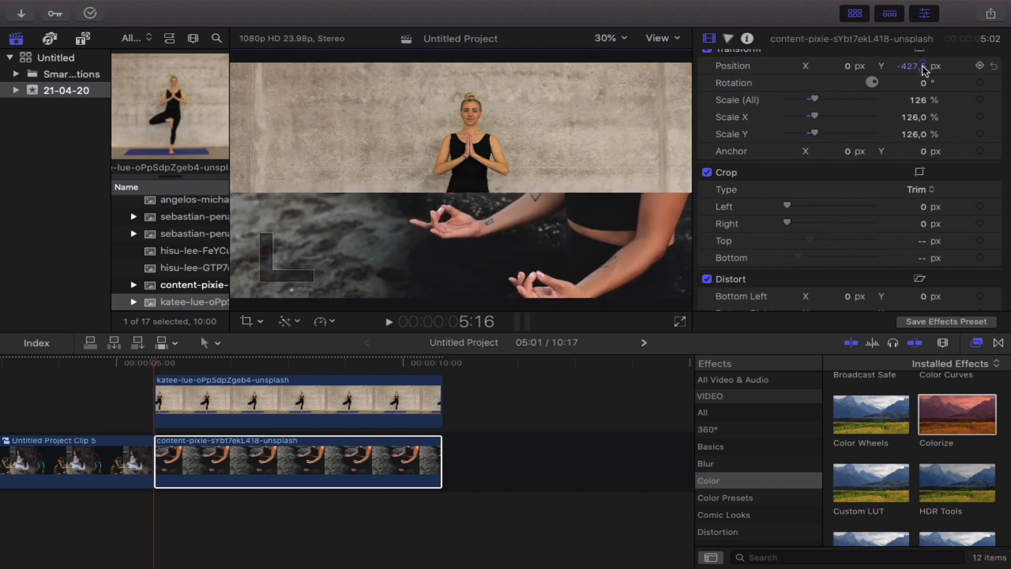
- Combine the stacked katee-lue and content-pixie clips into a new compound clip in event 21-04-20
click(317, 406)
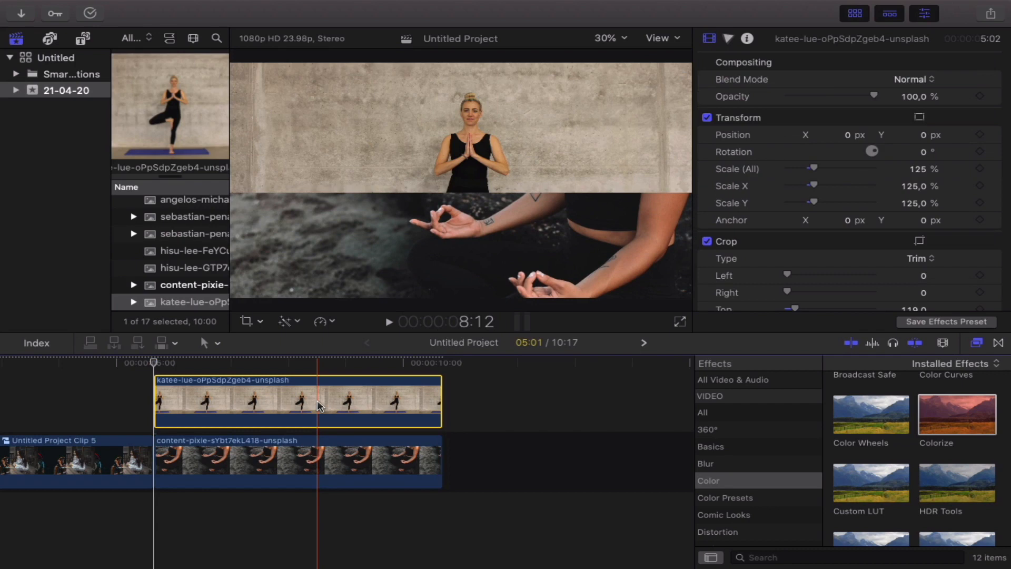
super+click(309, 463)
right_click(309, 463)
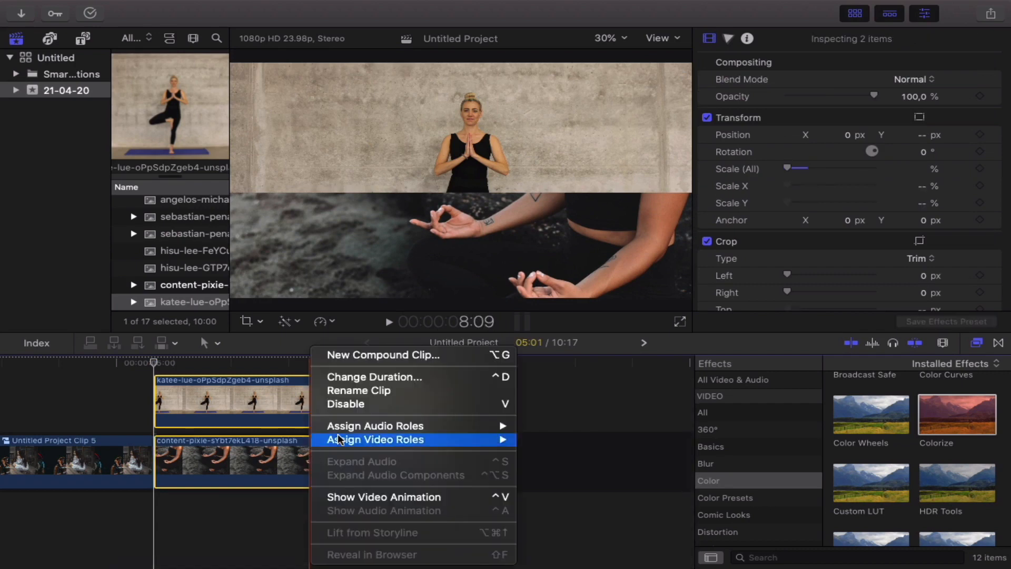
click(410, 356)
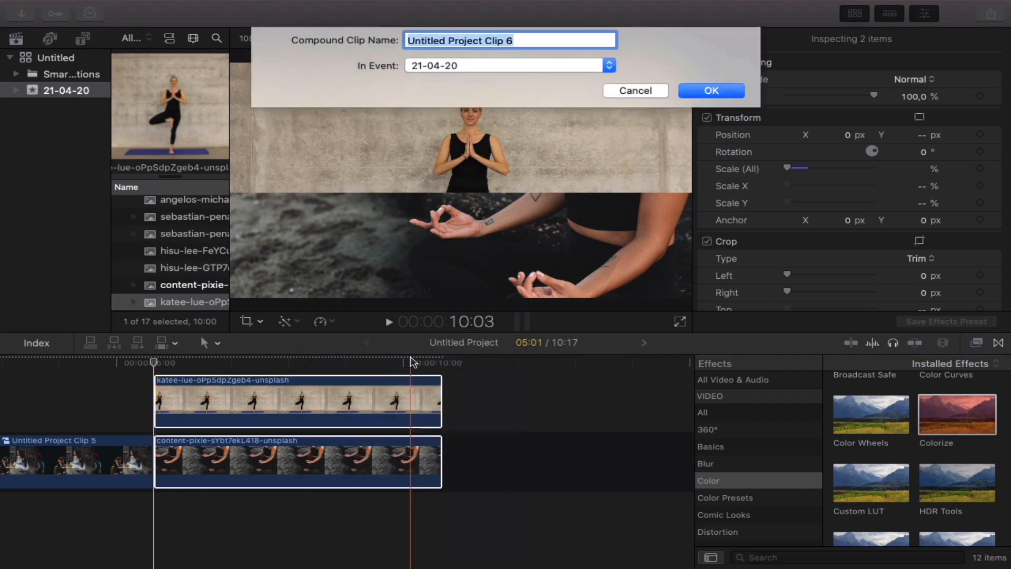
click(712, 90)
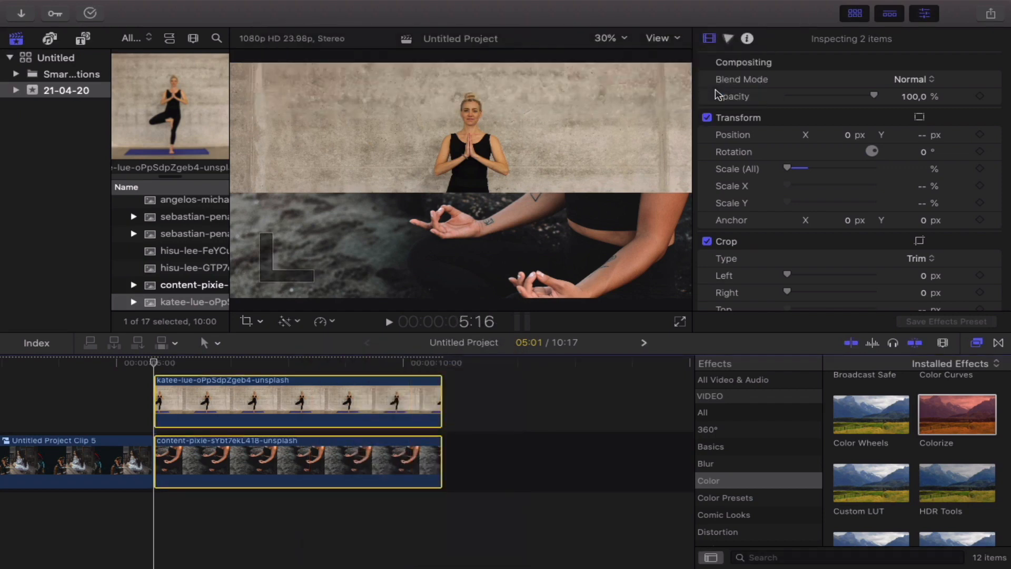
- Add a Band transition between the two compound clips, keeping Horizontal direction and setting the Band Count to 2
drag(876, 408, 161, 463)
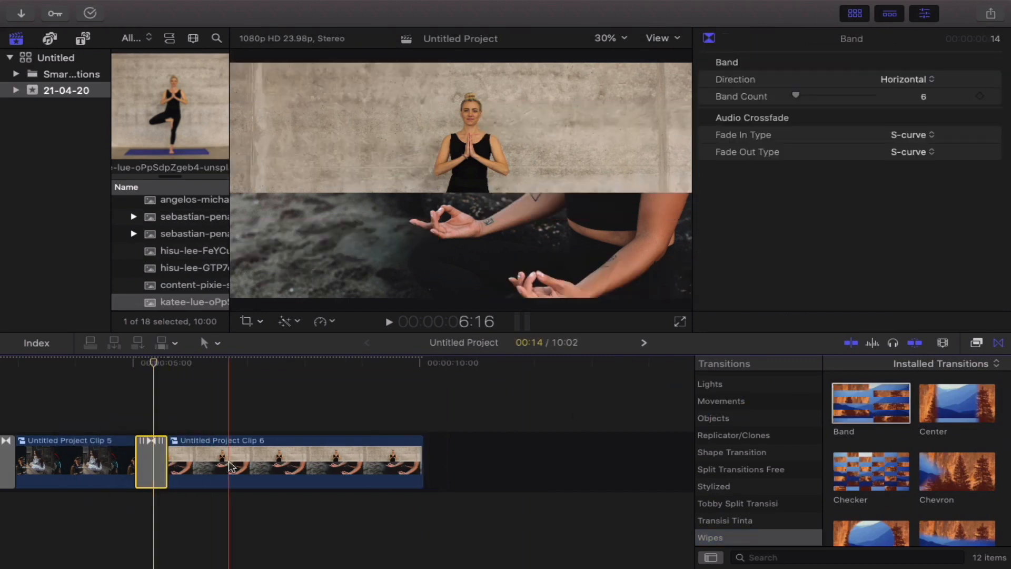
click(919, 80)
click(917, 80)
click(924, 98)
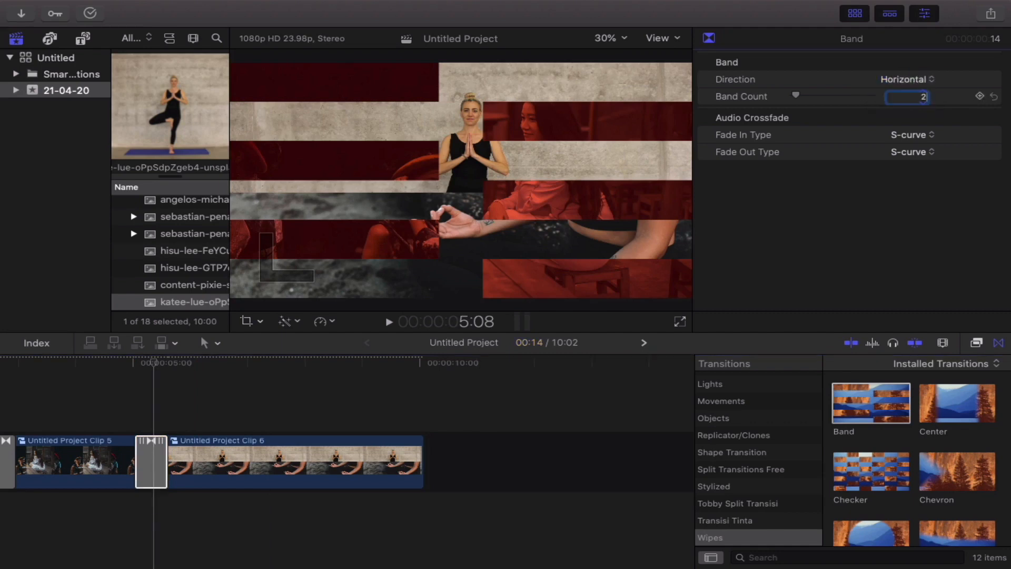
text(2)
key(Return)
- Apply the Colorize effect to the compound clip with the two yoga shots
click(975, 343)
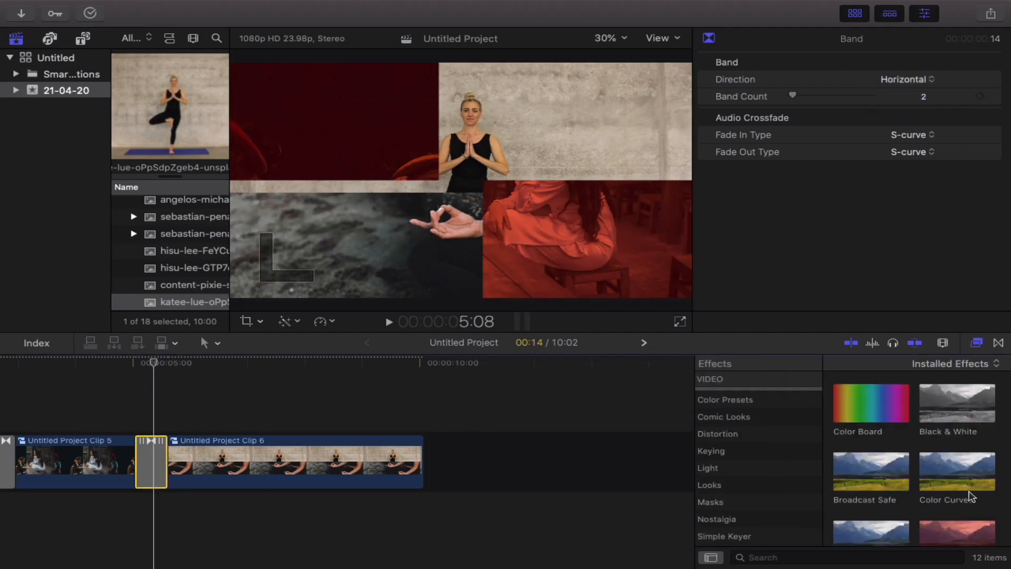
scroll(959, 485, down, 2)
drag(958, 482, 277, 465)
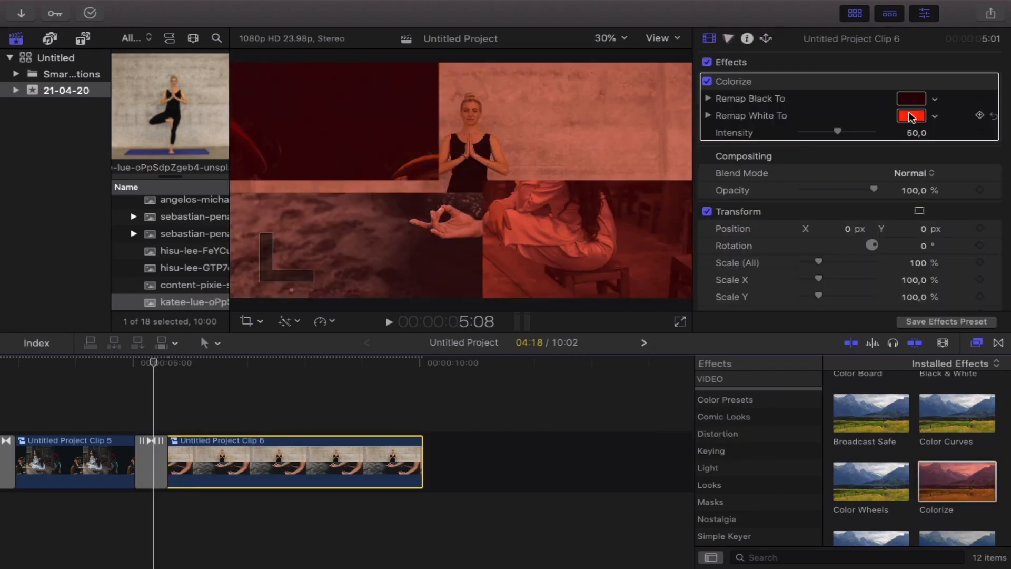
- Set the yoga compound clip's Colorize colours to Midnight blue for Remap White To and Licorice black for Remap Black To
click(911, 116)
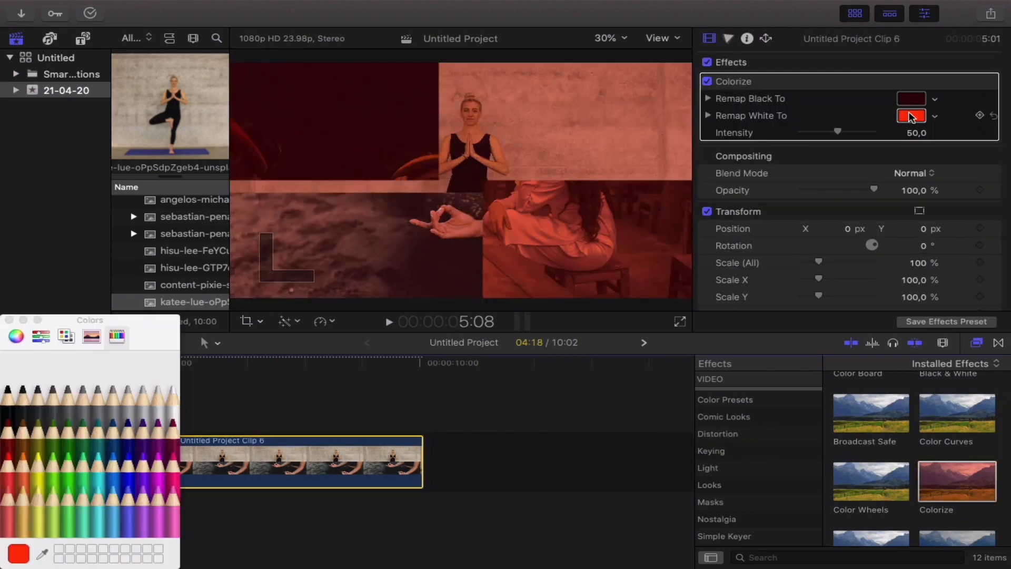
click(115, 448)
click(127, 445)
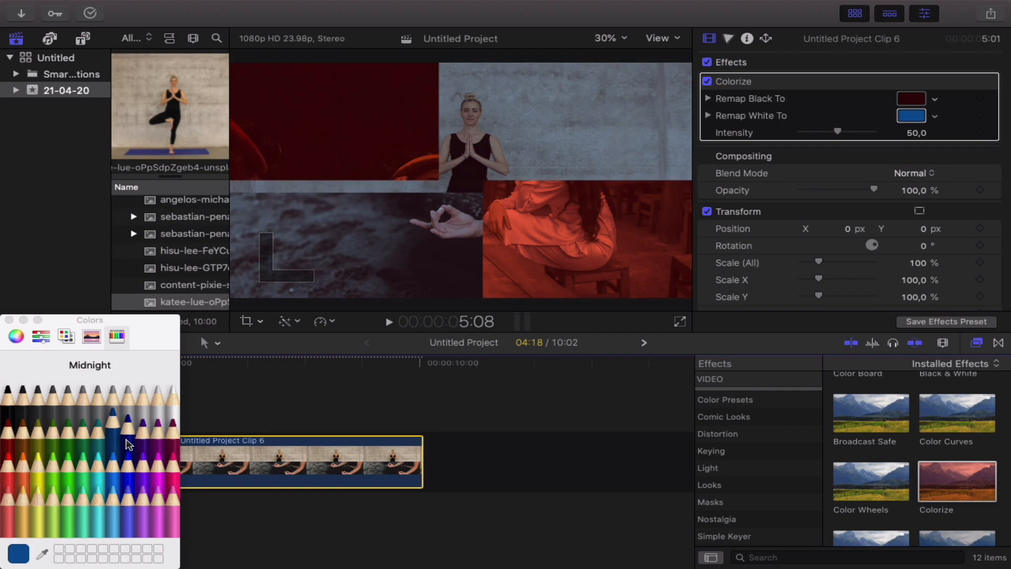
click(9, 320)
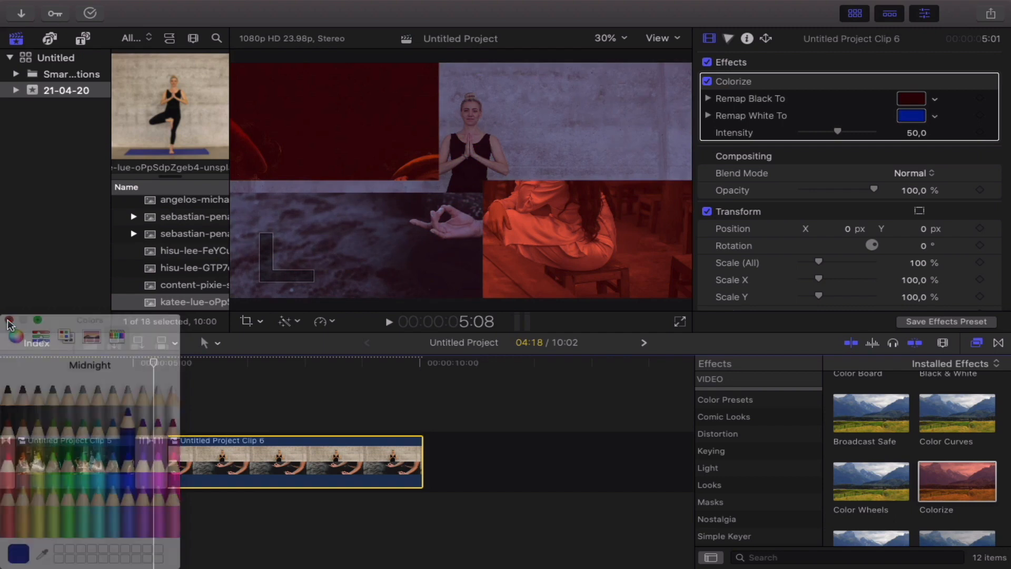
click(909, 100)
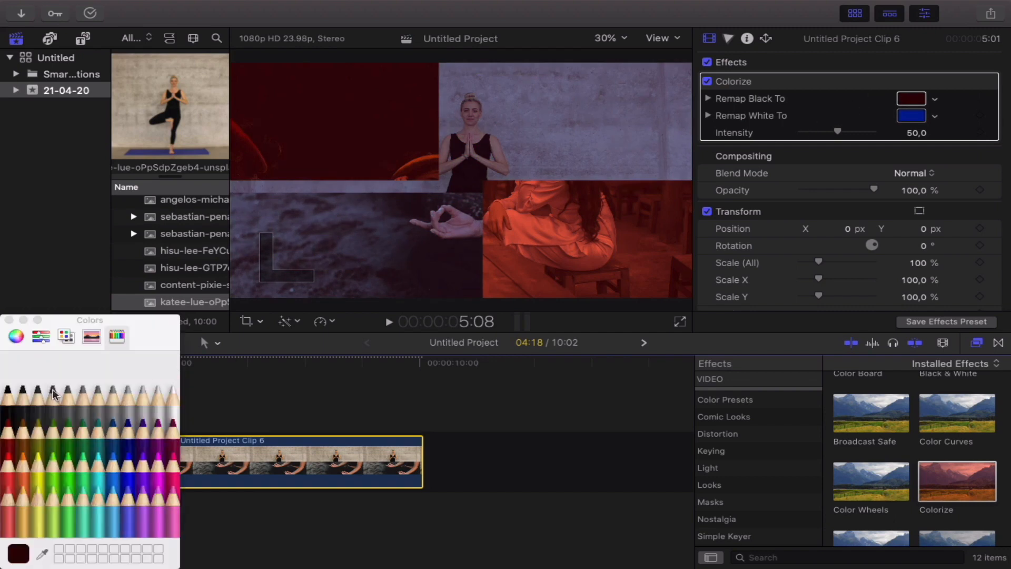
click(7, 407)
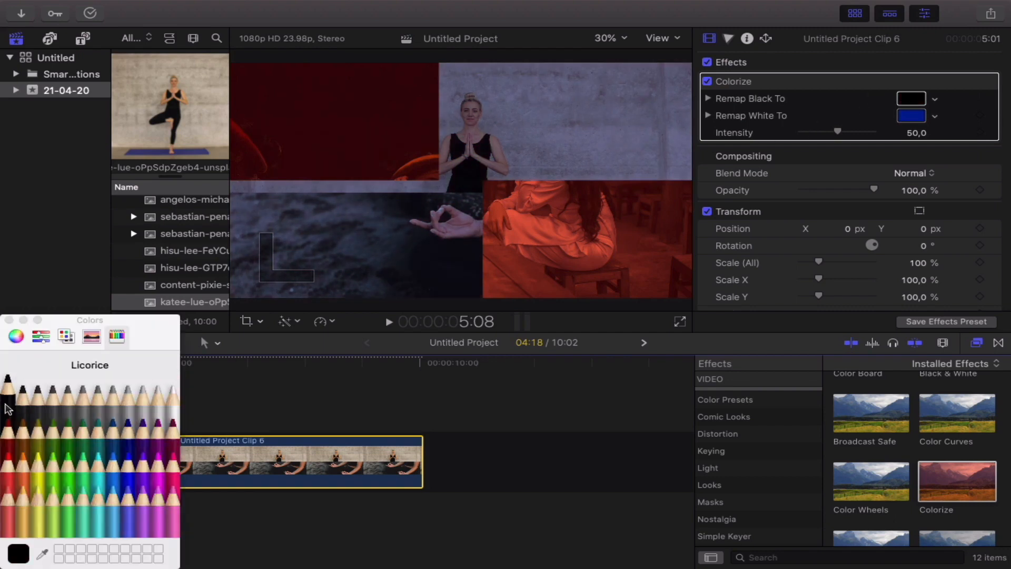
click(9, 319)
scroll(311, 464, left, 3)
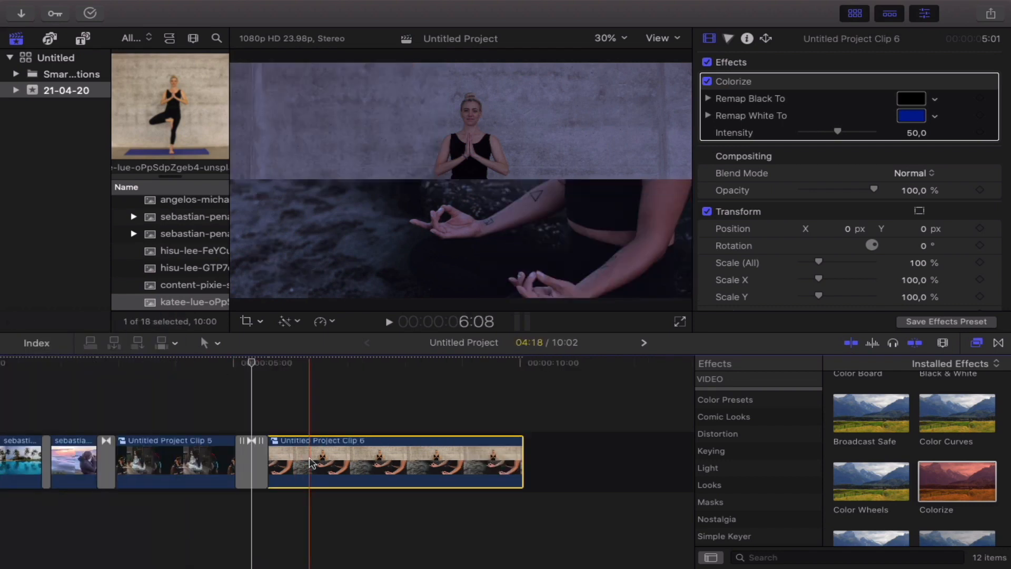
- Play back the Band transition into the colorized yoga compound clip
click(250, 414)
key(space)
key(space)
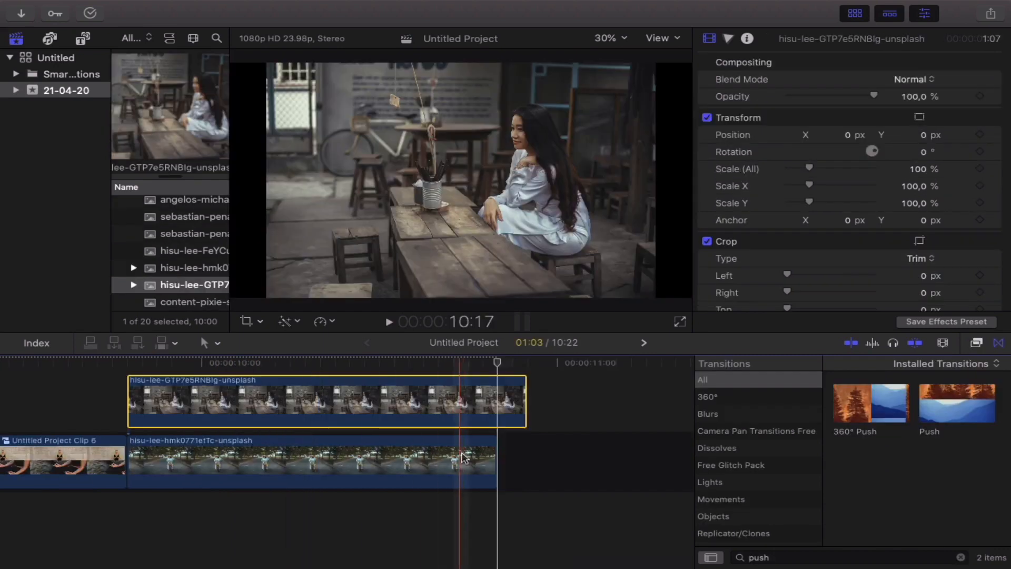
- Extend the lower hmk0771etTc scooter clip so it ends level with the GTP7e5RNBIg clip stacked above it
drag(492, 456, 525, 454)
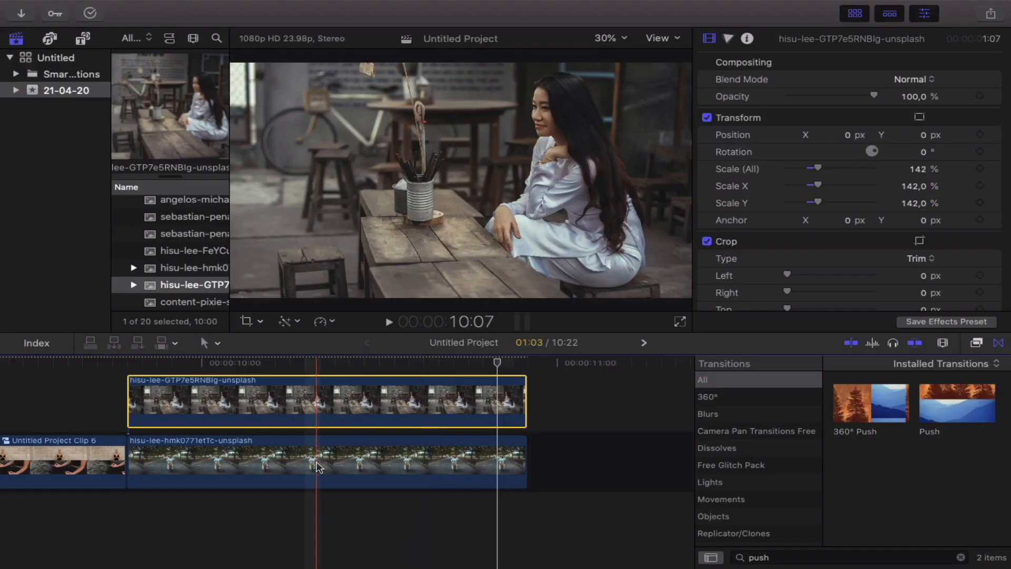
click(319, 463)
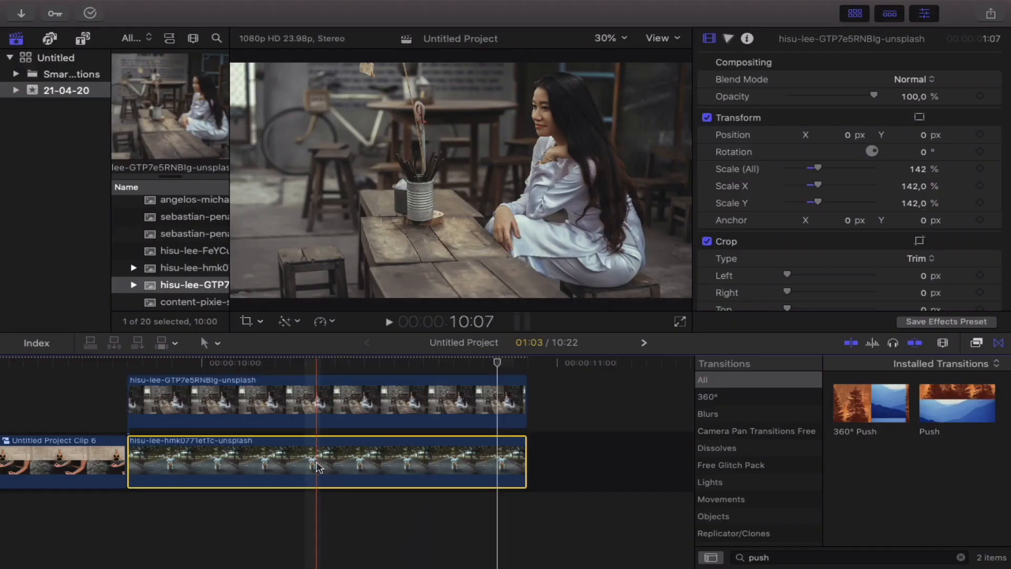
- Keyframe the upper GTP7e5RNBIg clip's Trim crop so Left goes from 0 px at 9:19 to 1222 px at 10:10, and preview it
click(343, 408)
click(247, 321)
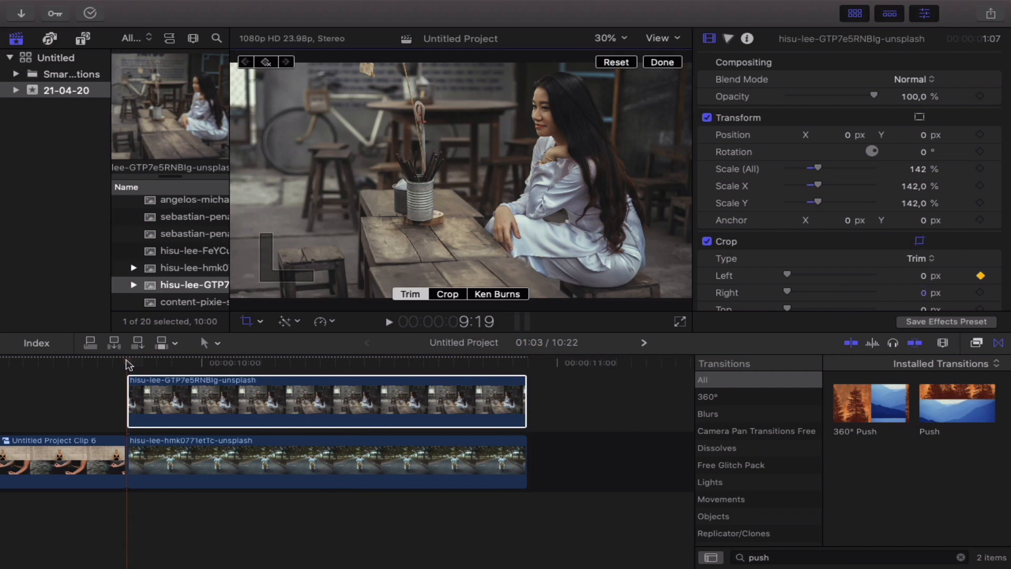
drag(128, 365, 362, 369)
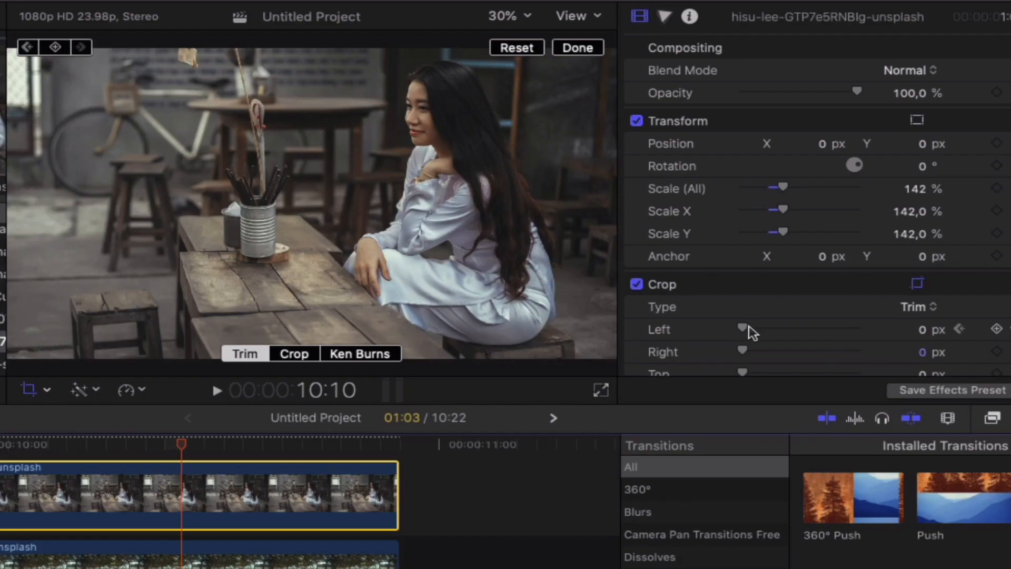
drag(792, 277, 807, 279)
drag(767, 332, 853, 334)
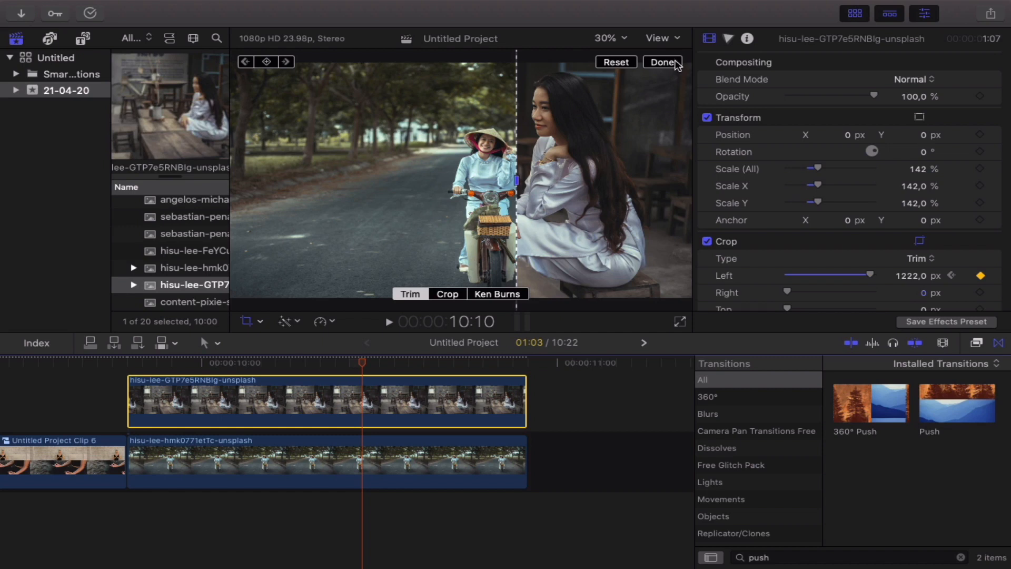
click(669, 63)
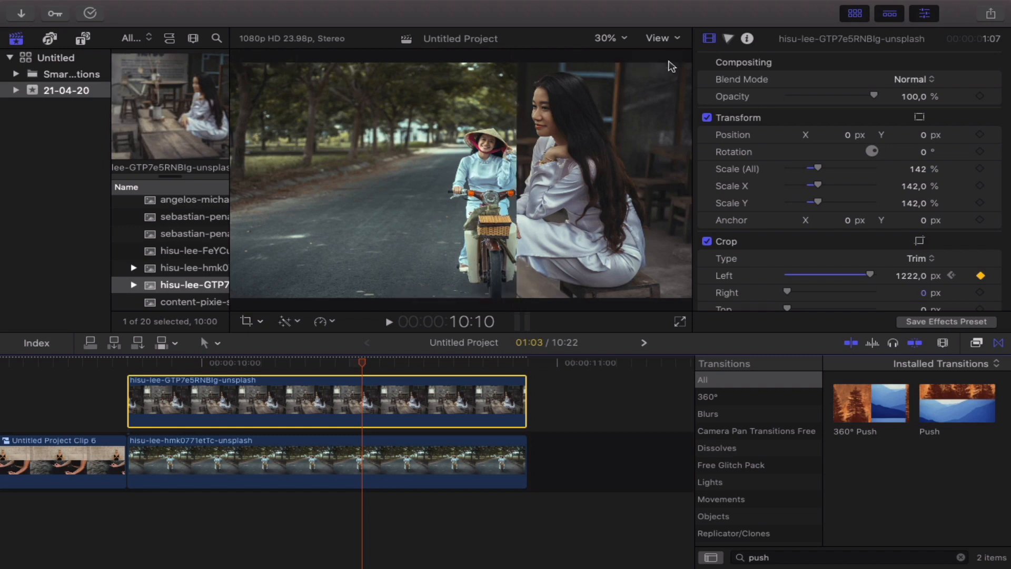
click(125, 363)
key(space)
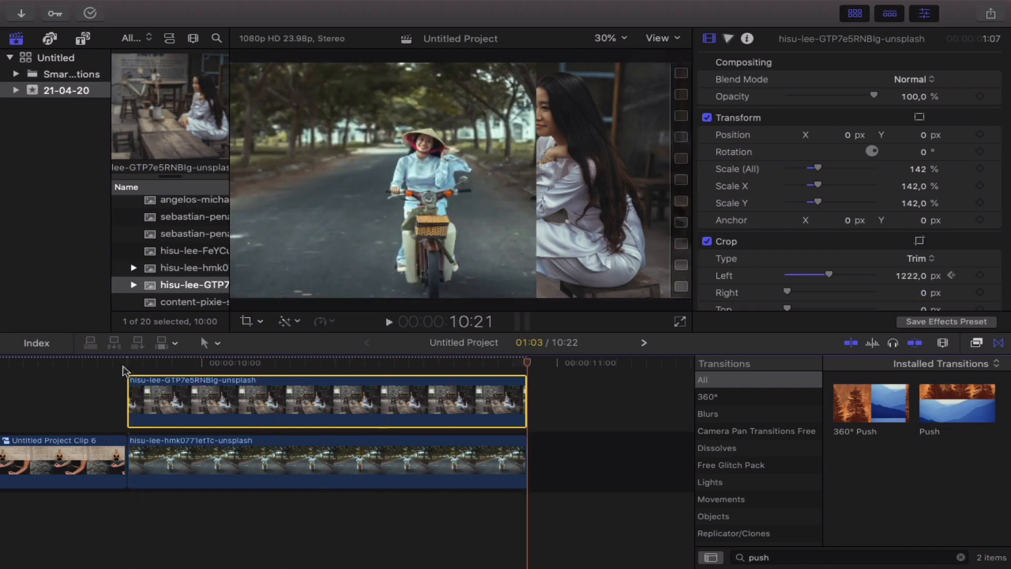
- Combine the two stacked hisu-lee clips into a new compound clip in event 21-04-20
drag(124, 369, 232, 450)
right_click(233, 450)
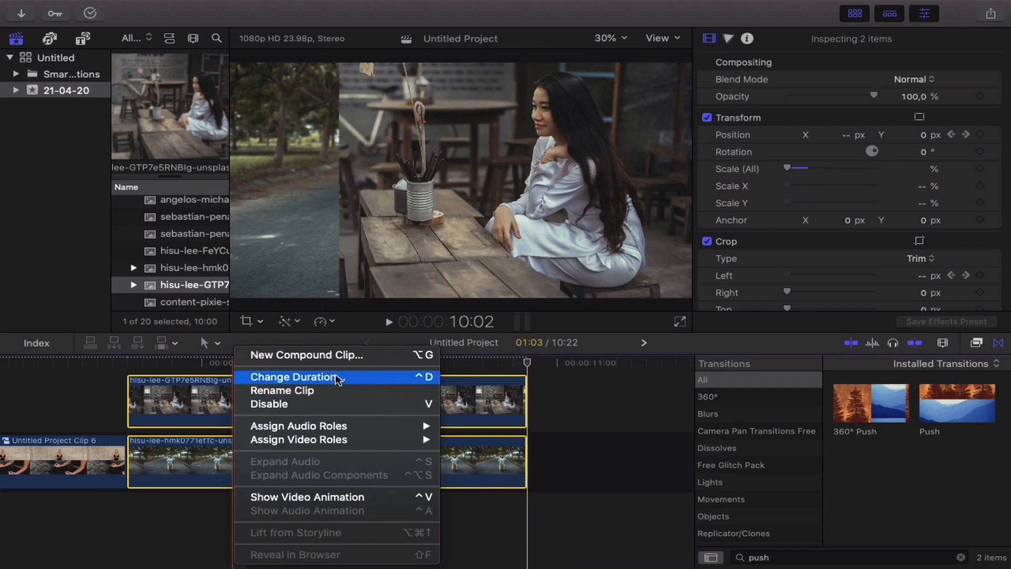
click(352, 358)
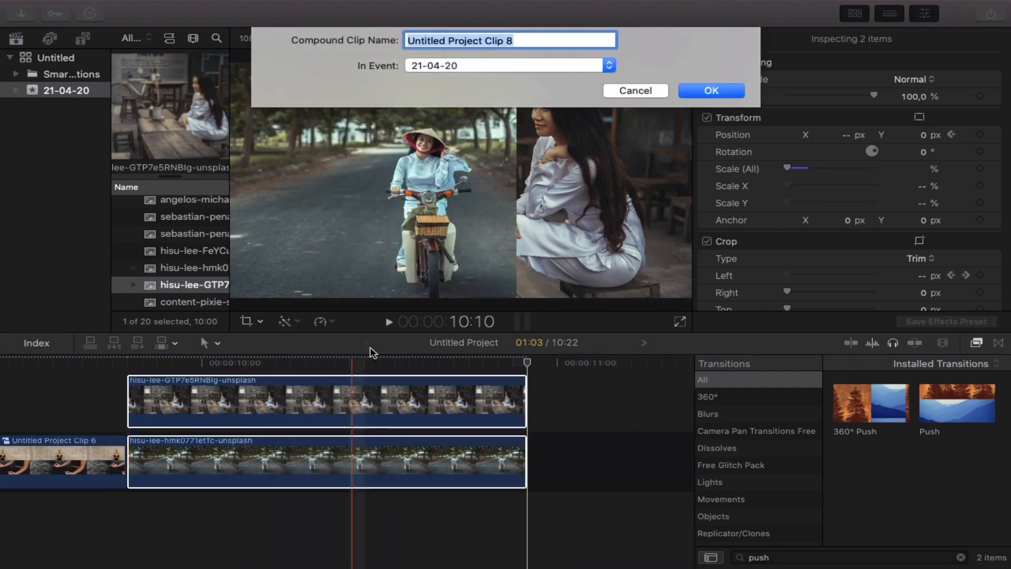
click(712, 91)
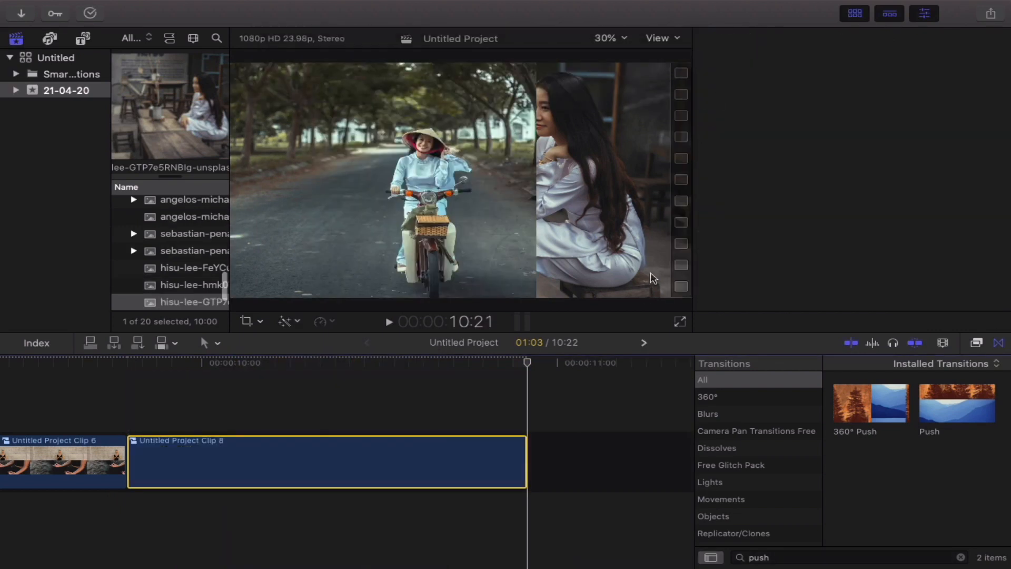
- Add a Push transition between the yoga compound clip and the scooter compound clip, preview it and shorten it
drag(943, 393, 103, 477)
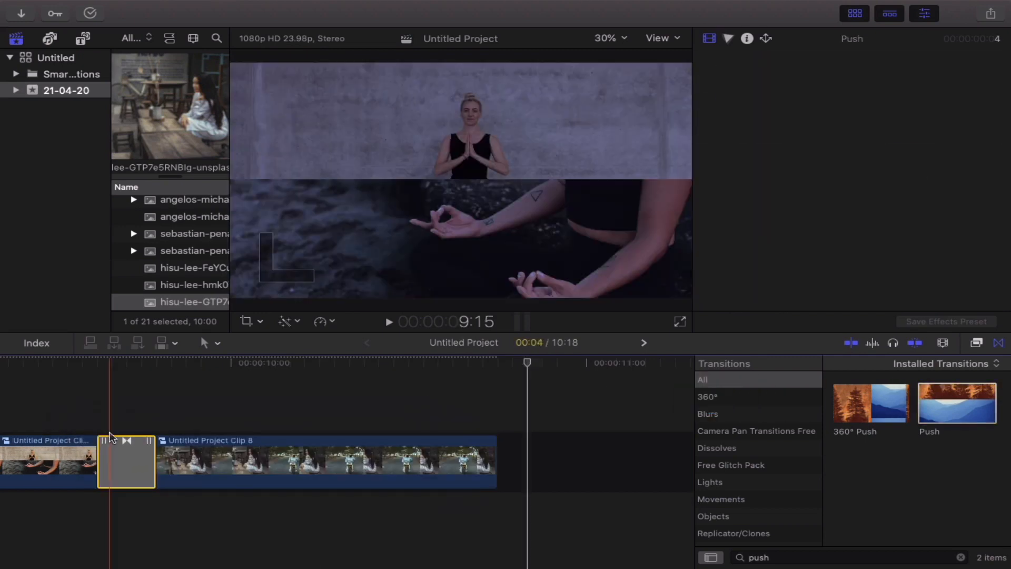
click(78, 405)
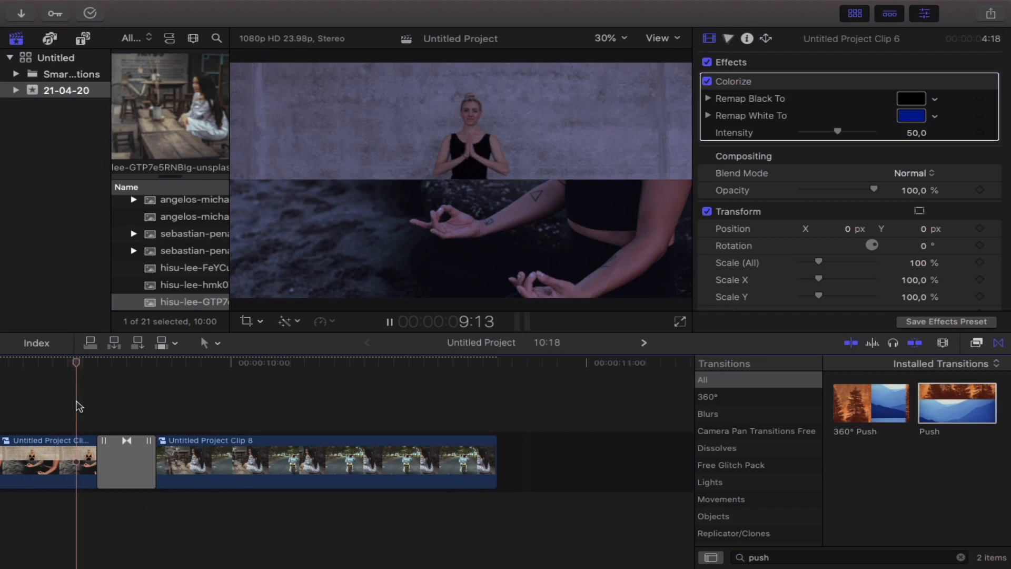
key(space)
key(space)
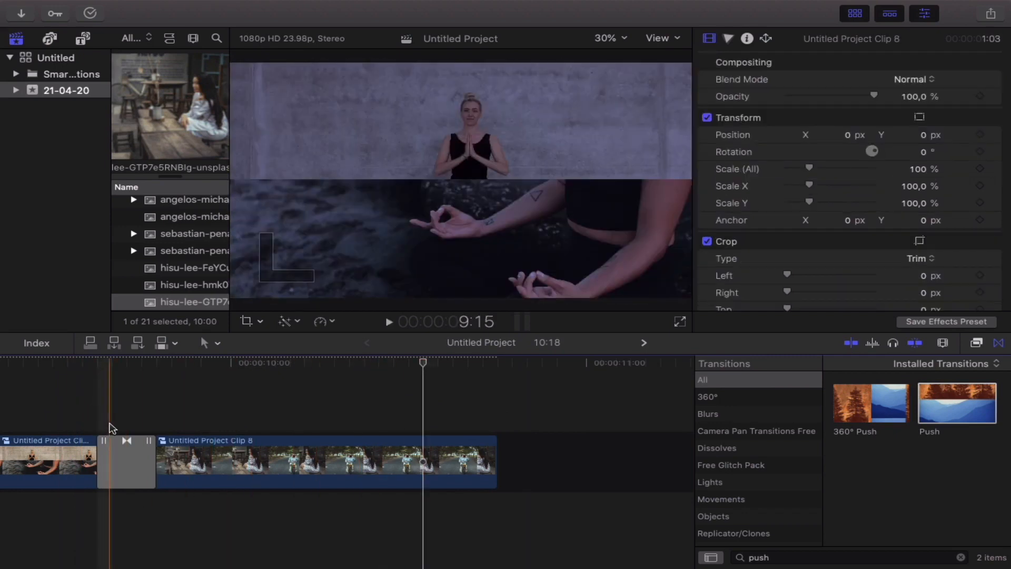
drag(106, 451, 119, 451)
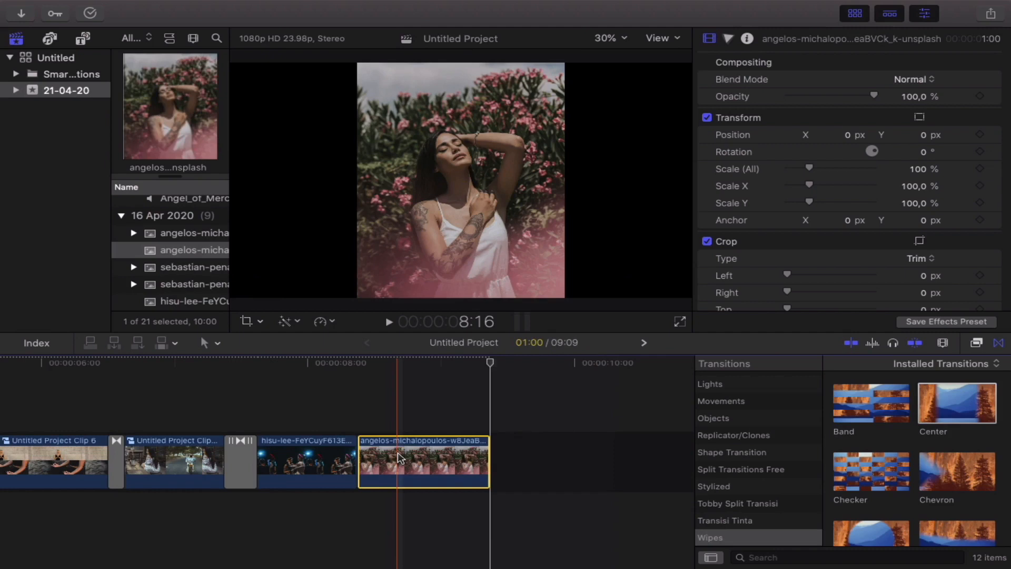
- Stack a pasted copy of the flower-background portrait clip above the original and apply the Colorize effect to the lower clip
key(super+v)
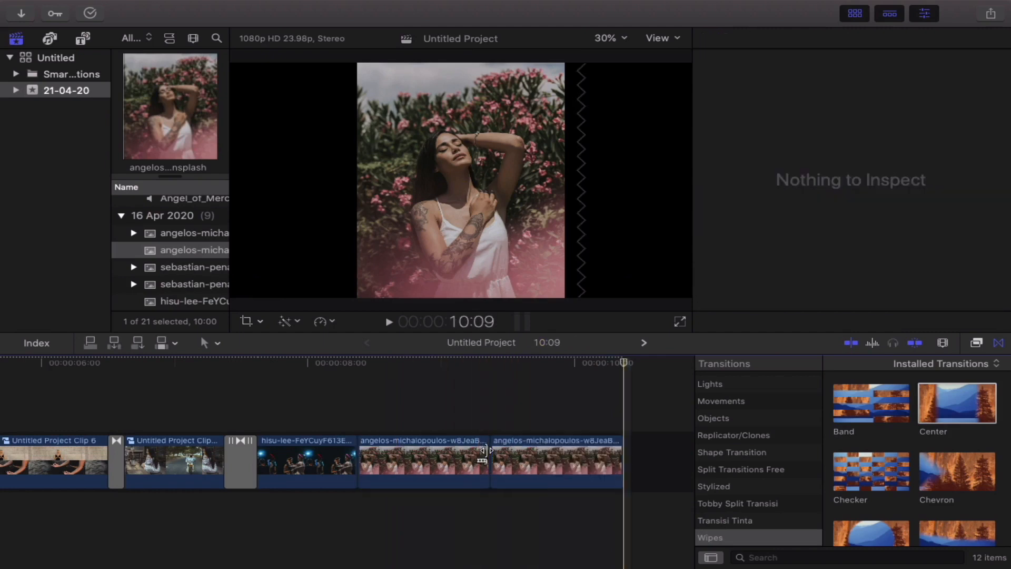
drag(536, 460, 419, 403)
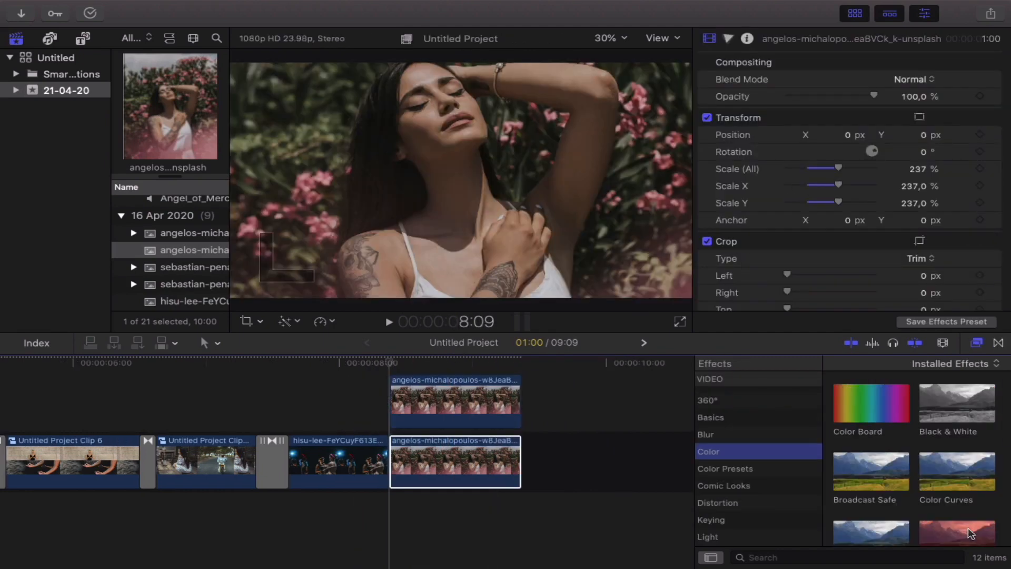
drag(957, 532, 461, 459)
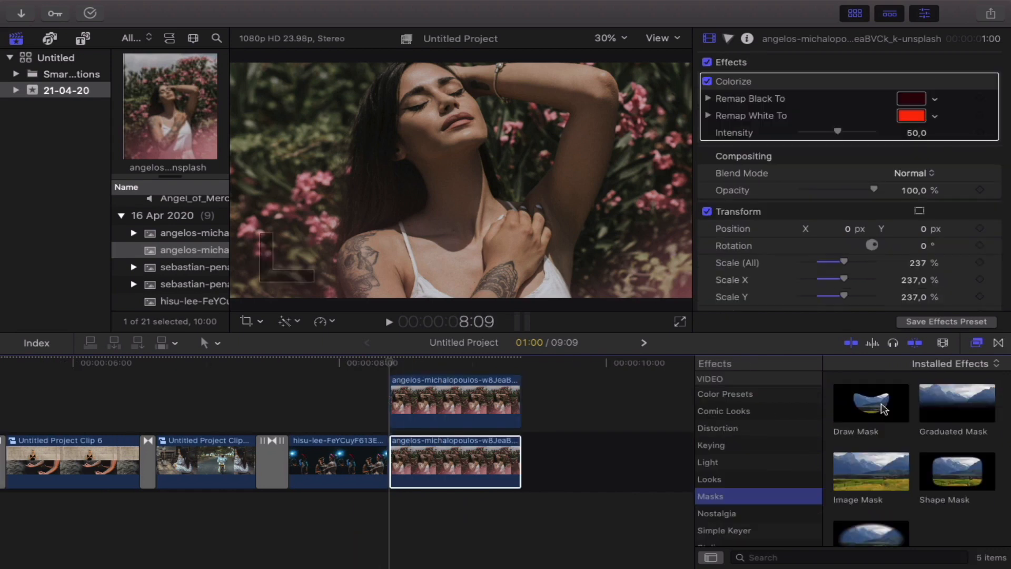
- Apply a Draw Mask to the upper portrait clip and outline the entire frame with a four-point Linear mask
mouse_move(883, 409)
mouse_down()
mouse_move(679, 382)
mouse_move(443, 398)
mouse_up()
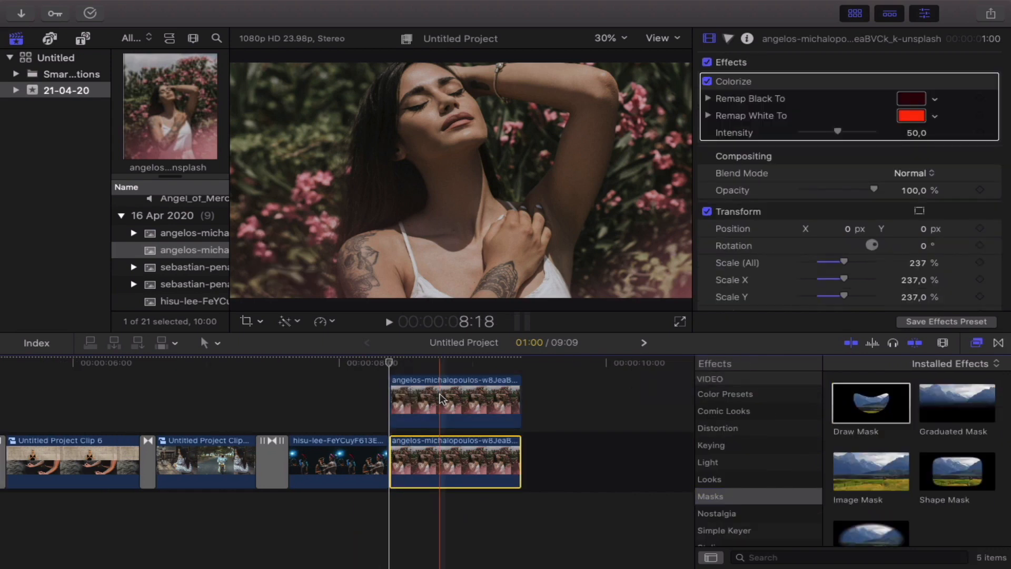
click(441, 398)
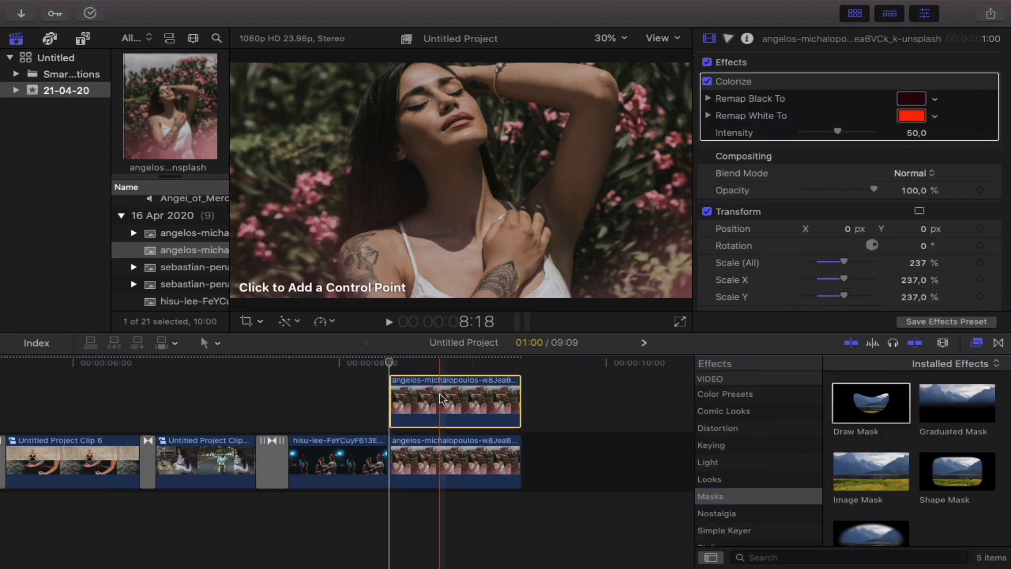
click(606, 38)
click(621, 84)
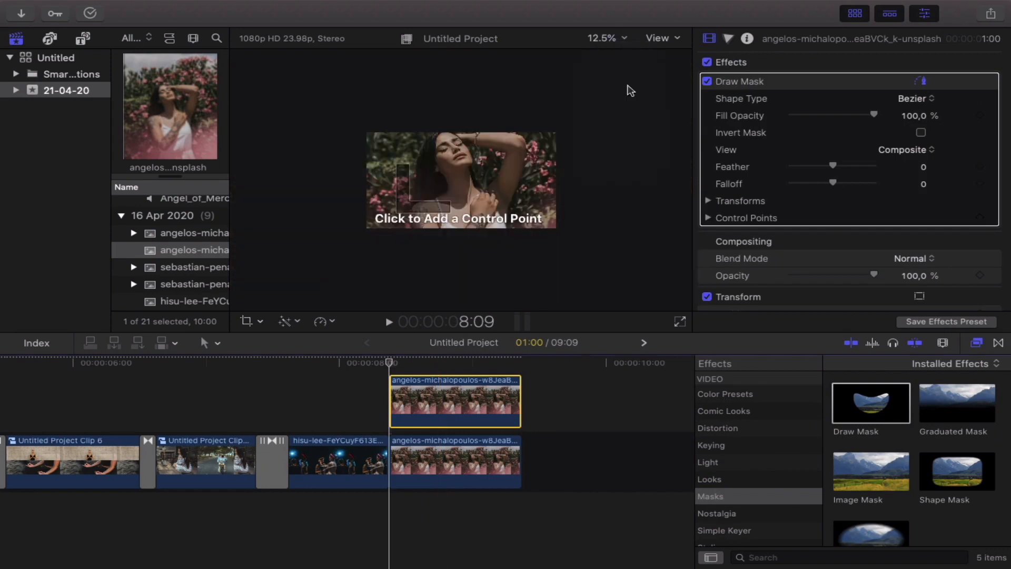
click(355, 129)
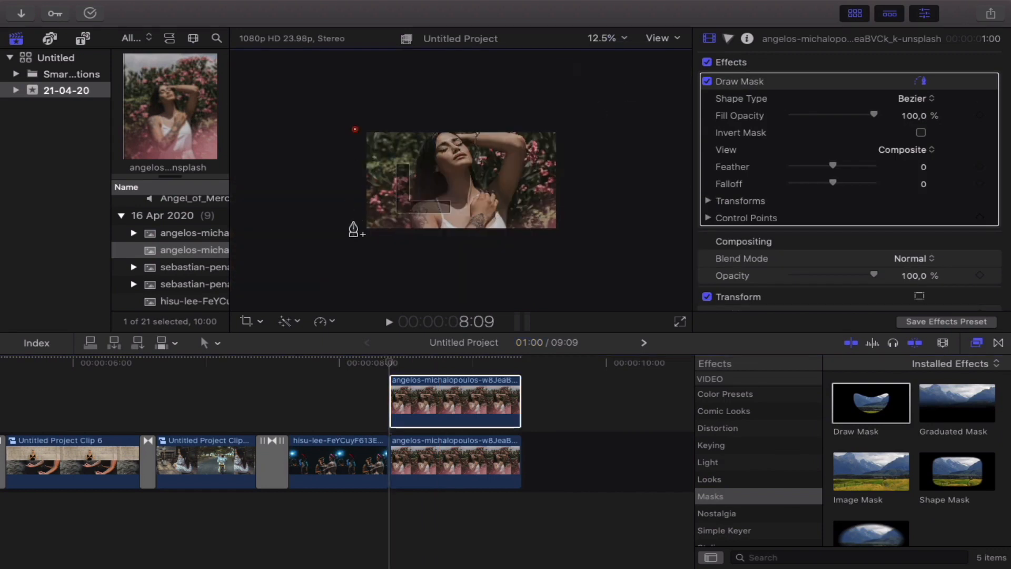
click(567, 234)
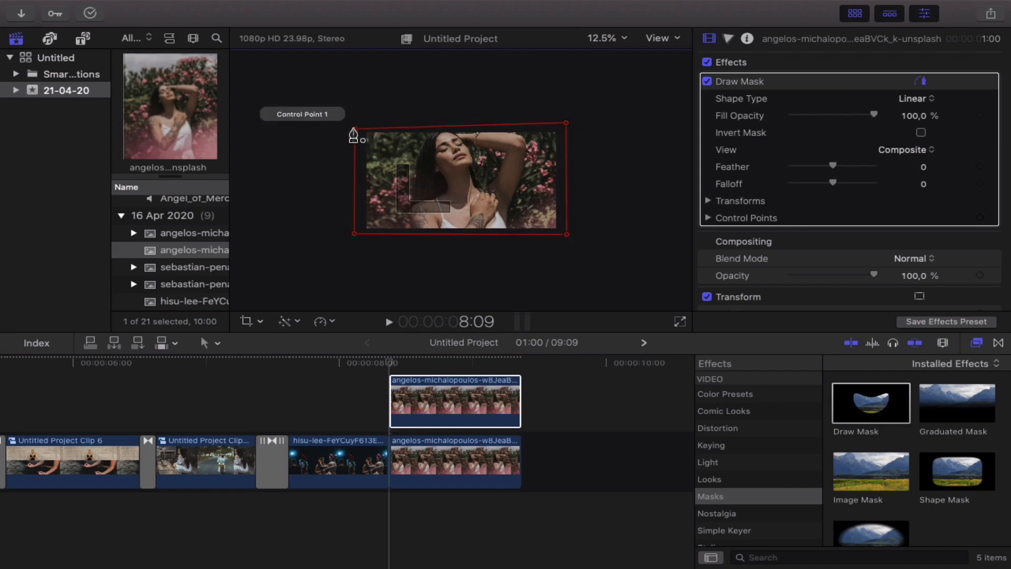
drag(353, 129, 353, 124)
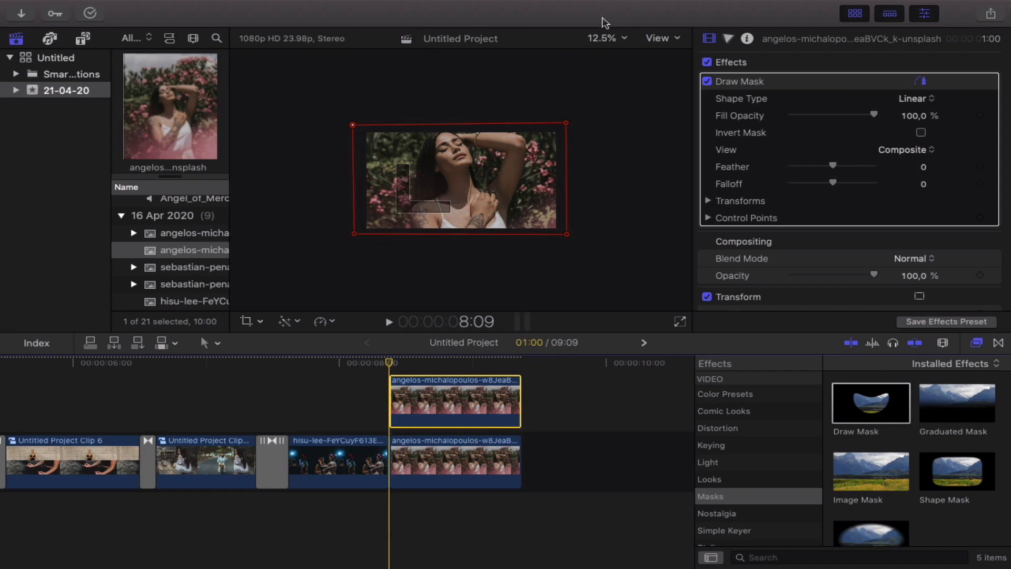
- Invert the upper portrait clip's Draw Mask and keyframe its Control Points at 8:09
click(623, 42)
click(622, 50)
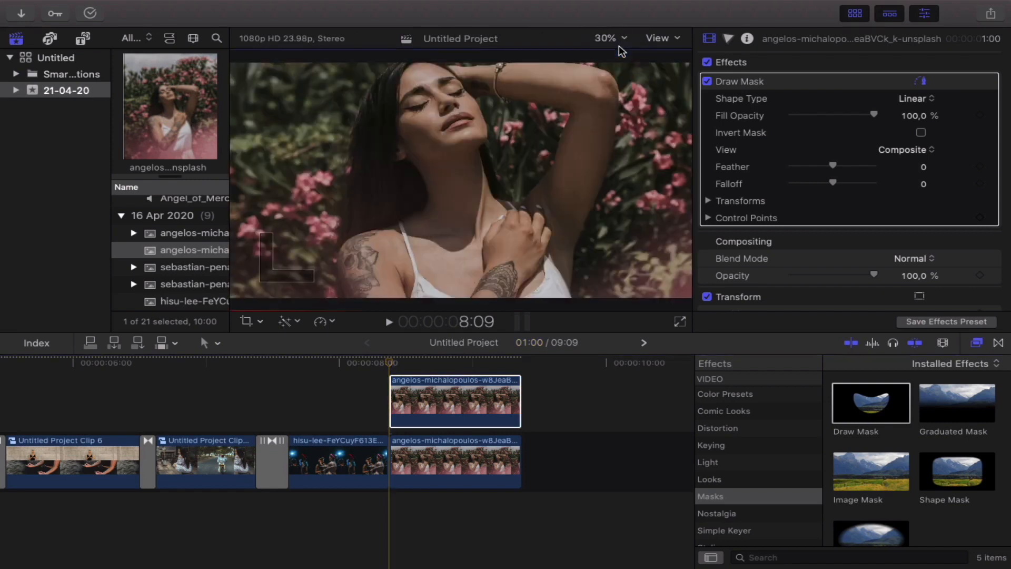
click(921, 132)
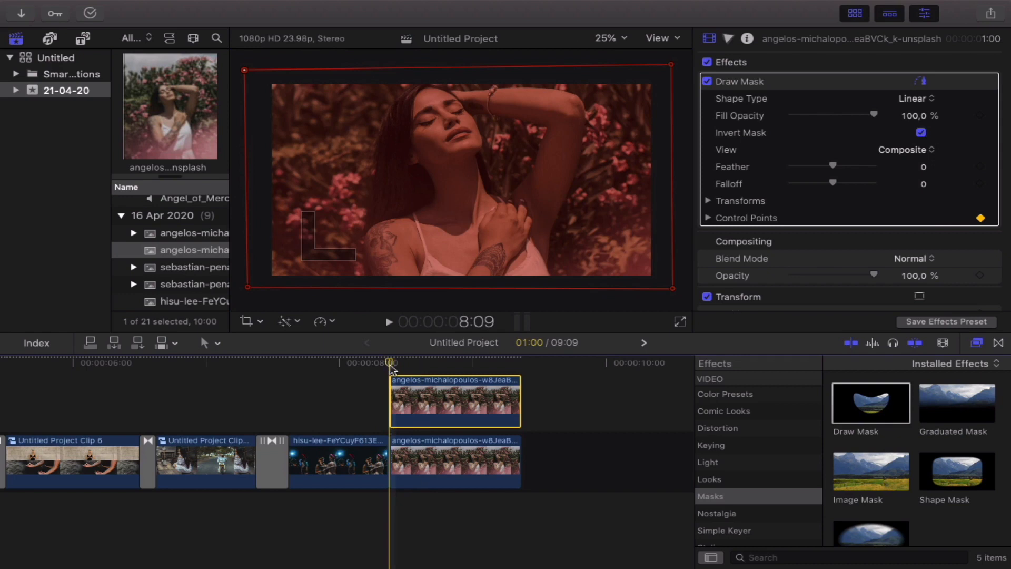
- At 8:15, raise the mask's two lower control points to about the middle of the frame
key(Right)
key(Right)
key(Right)
key(Right)
key(Right)
key(Right)
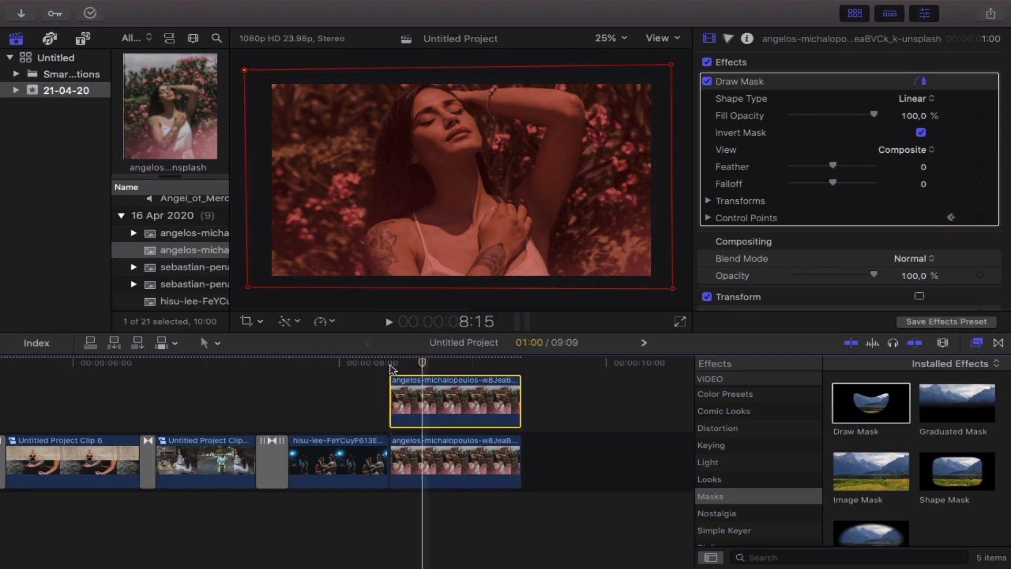
drag(250, 289, 250, 172)
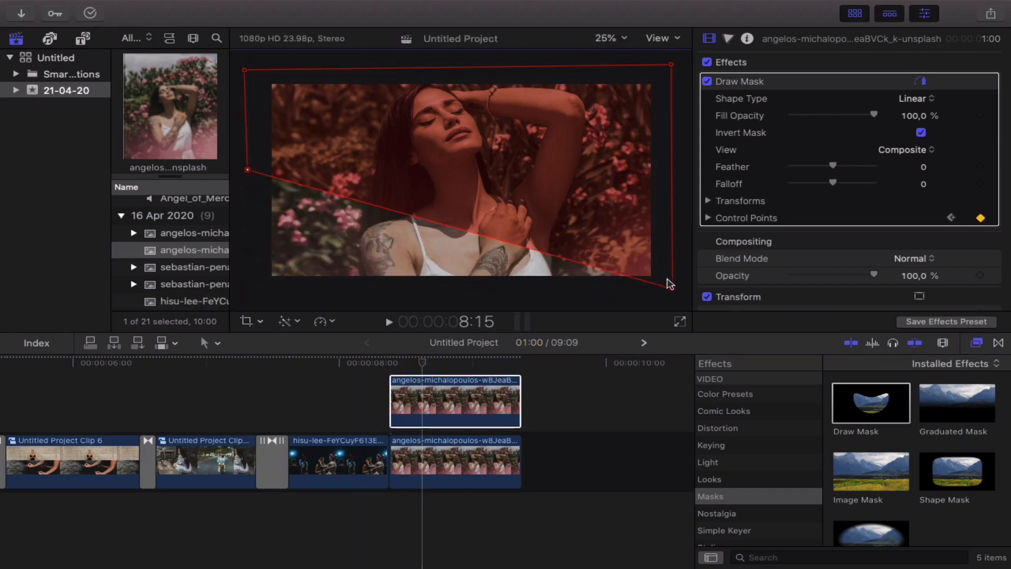
drag(671, 284, 672, 167)
- Between 8:15 and 9:02, raise the mask's lower edge to about a quarter of the way down the frame
click(472, 400)
drag(245, 190, 243, 134)
drag(677, 185, 686, 136)
- At 9:02, raise the mask's two lower control points close to the upper edge of the frame
click(471, 360)
key(Right)
key(Right)
key(Right)
key(Right)
key(Right)
key(Right)
key(Right)
key(Right)
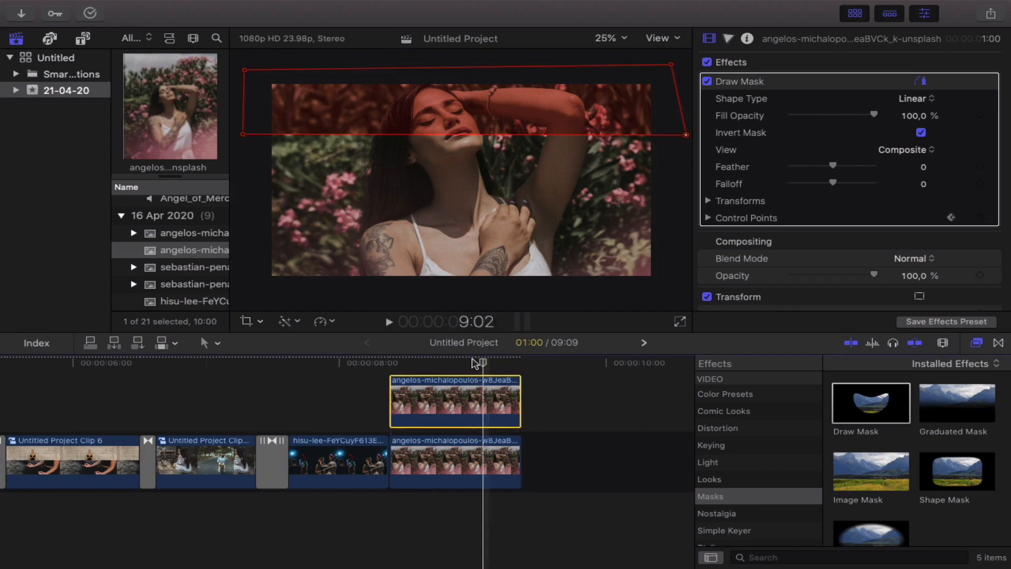
drag(243, 134, 250, 79)
drag(687, 138, 686, 93)
- Play back the portrait clips from their start to check the animated red mask wipe
click(507, 362)
click(389, 364)
key(space)
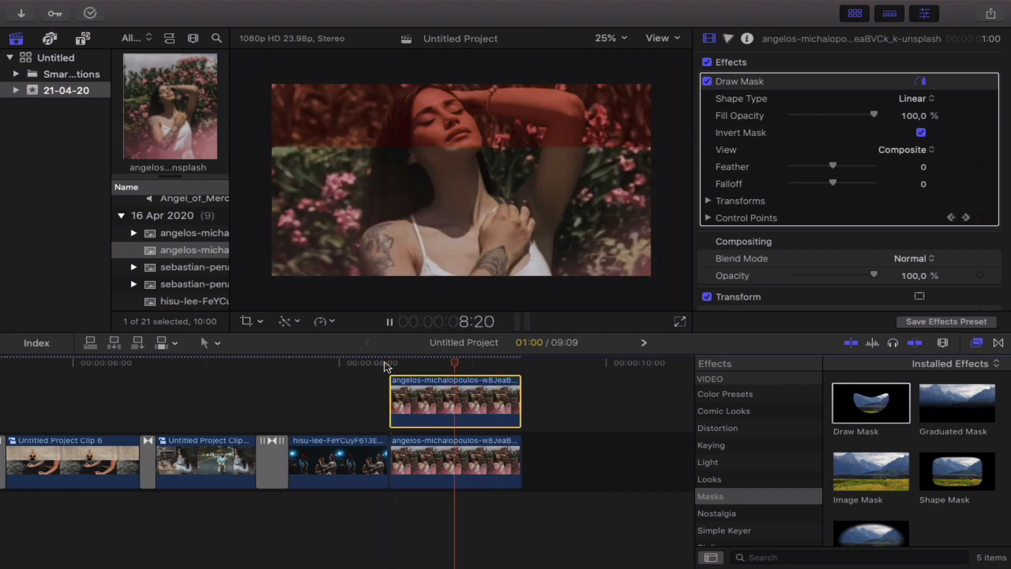
click(388, 364)
key(space)
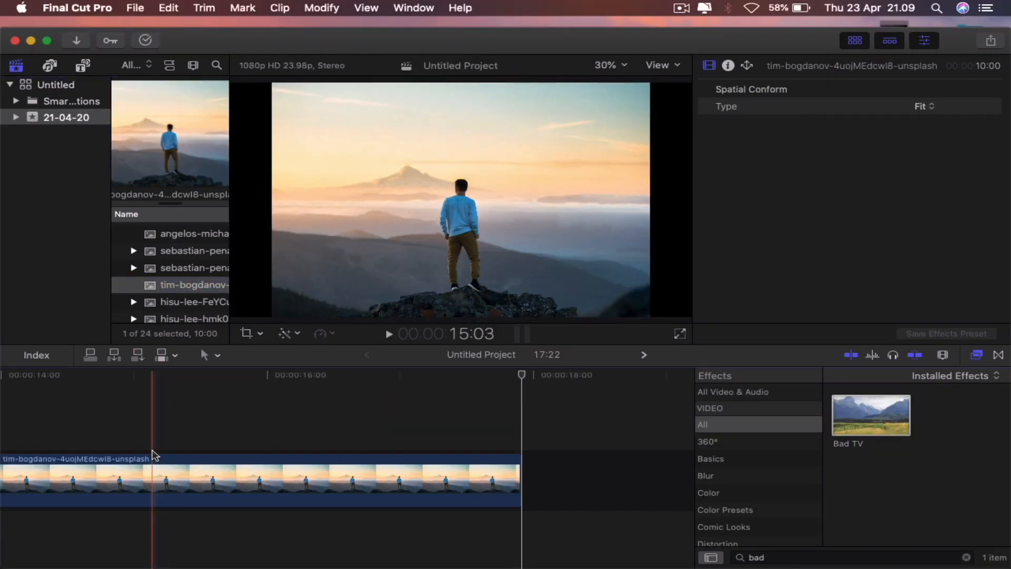
- Cut the tim-bogdanov mountain clip at 9:18, delete the part after the cut and select the remaining piece
key(super+equal)
scroll(152, 454, left, 15)
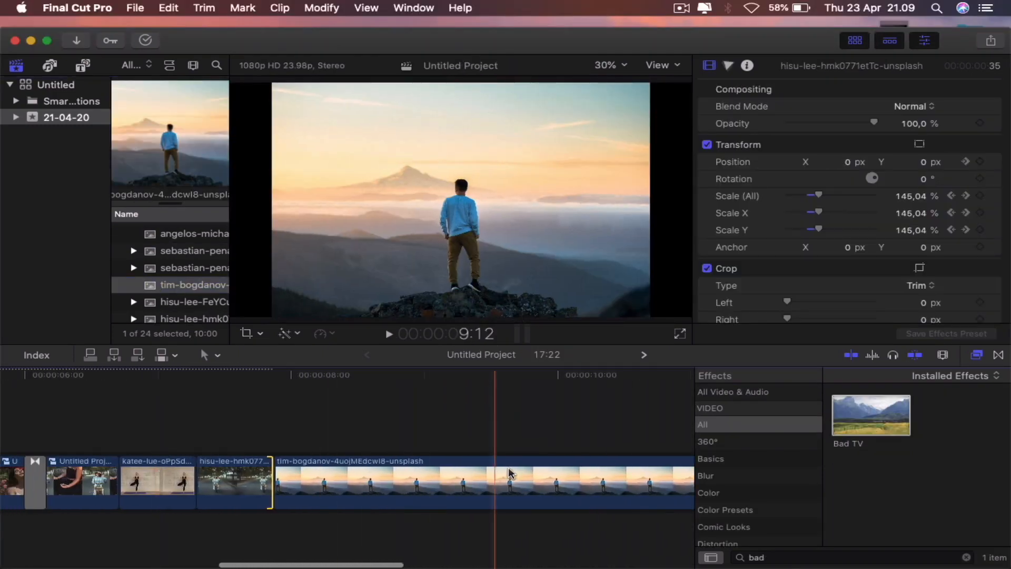
key(super+b)
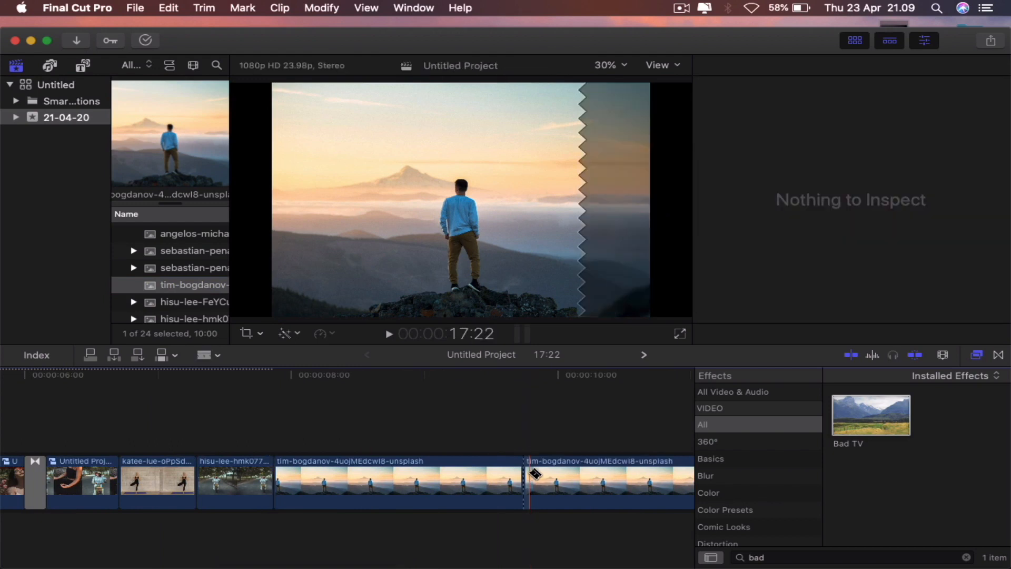
click(577, 487)
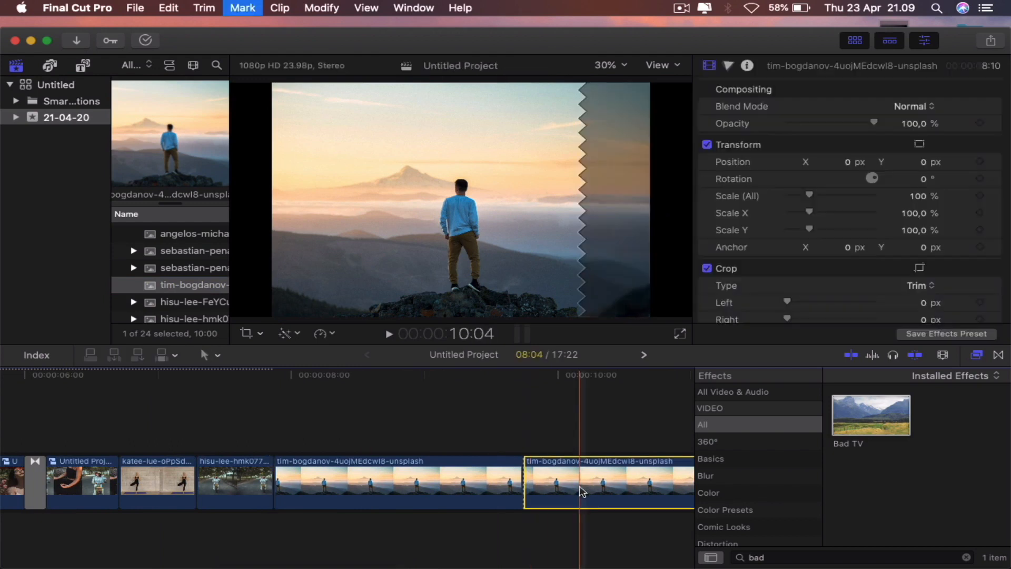
key(Delete)
click(379, 485)
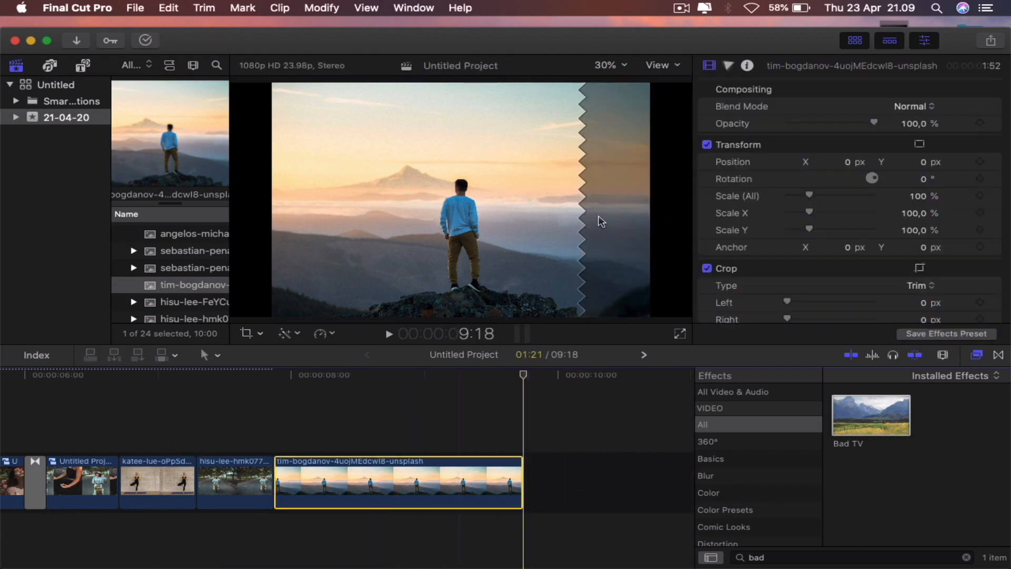
- Scale up the tim-bogdanov mountain clip to fill the frame and place three consecutive 7-frame Shapes generators above its start
drag(814, 194, 822, 196)
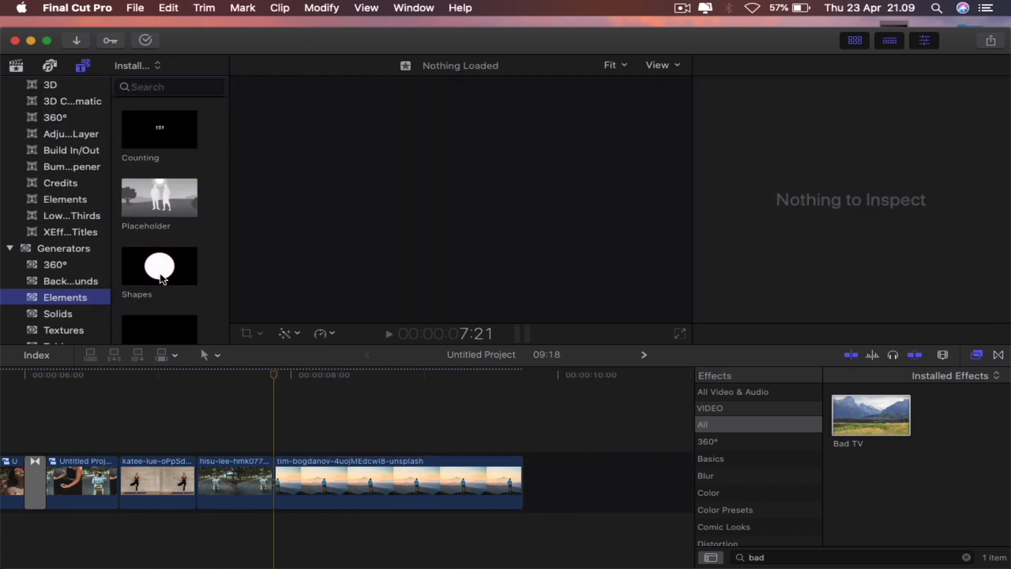
drag(162, 279, 275, 413)
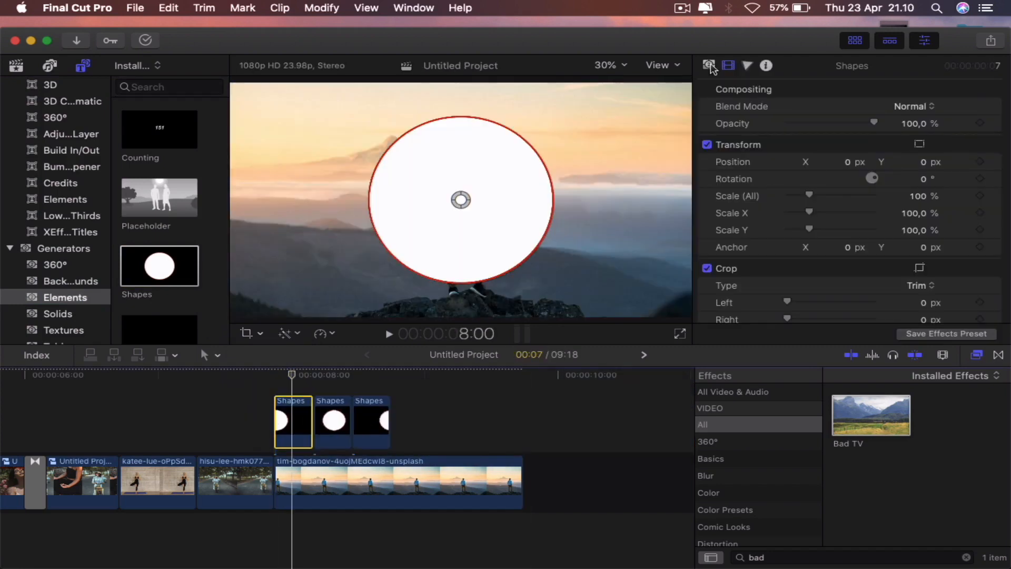
- Make the first Shapes clip a square without outline, with 0 % drop shadow opacity and a Cayenne fill
click(709, 65)
click(916, 106)
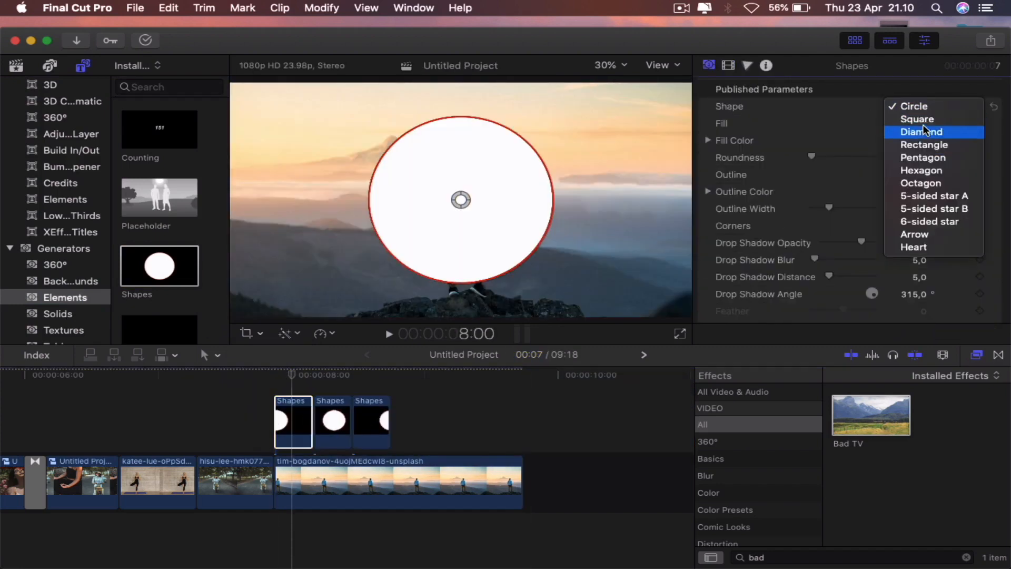
click(920, 119)
click(921, 175)
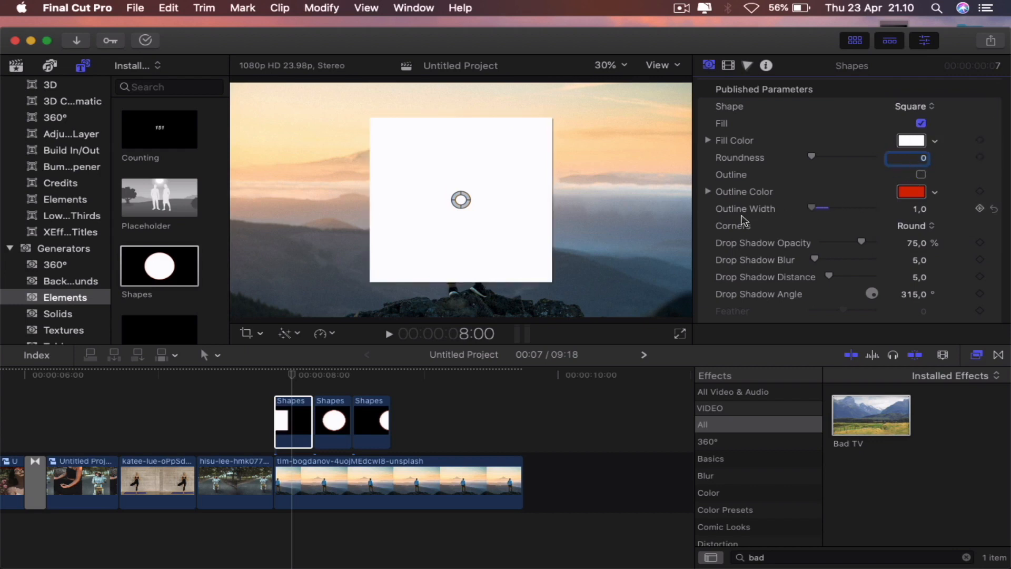
drag(861, 247, 765, 256)
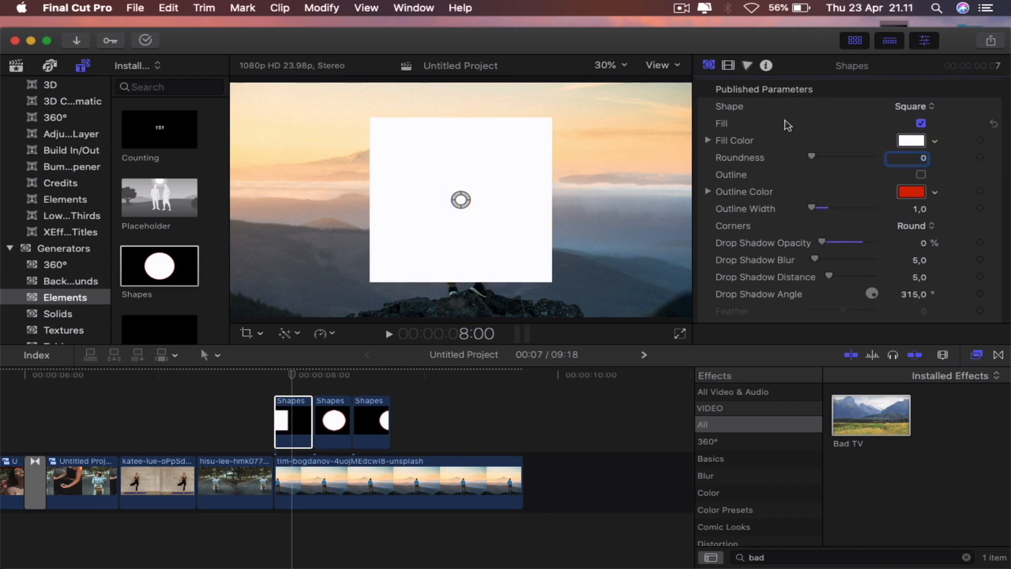
click(910, 141)
click(8, 429)
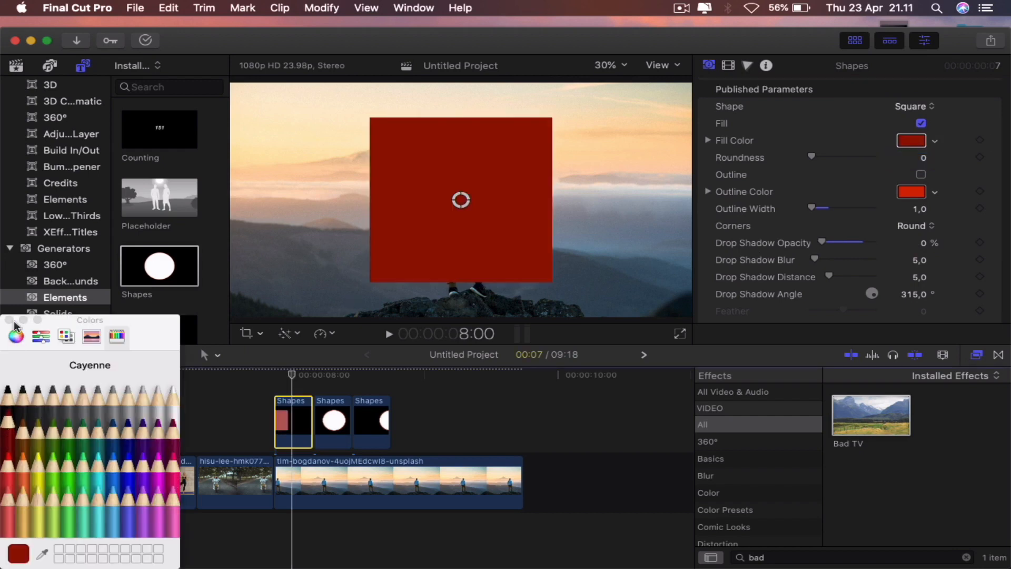
click(11, 324)
- Cover the frame's left half with the first square: position X -587,8 px, scale X 158,13 %, scale Y 159,83 %, blend mode Darken
click(274, 375)
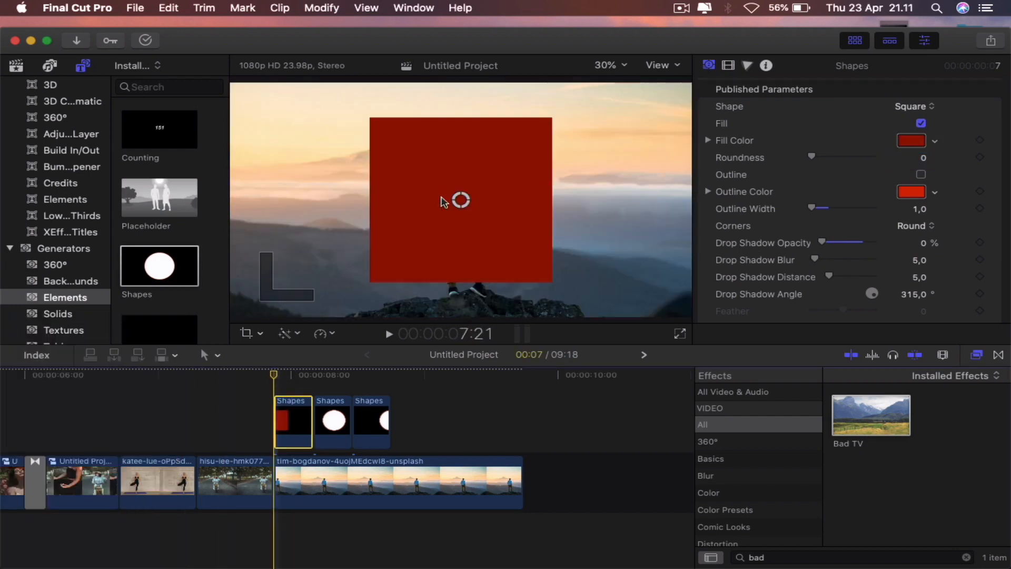
click(728, 66)
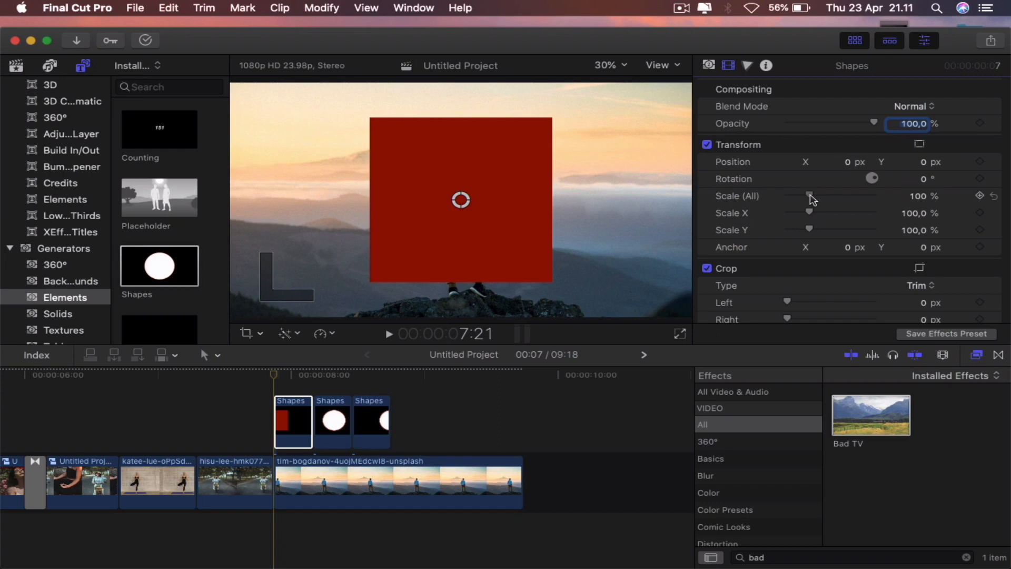
drag(846, 163, 777, 162)
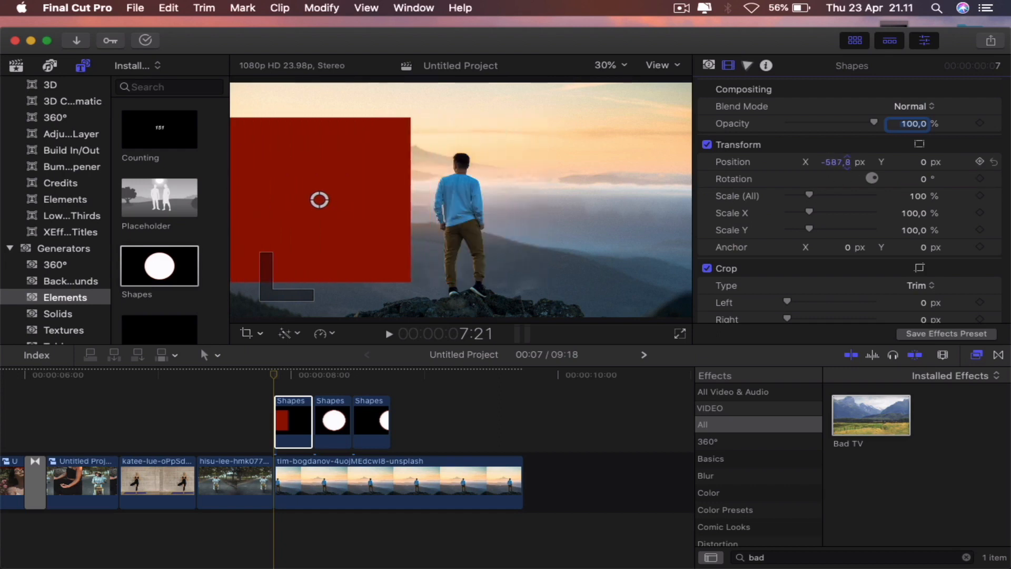
drag(810, 229, 821, 212)
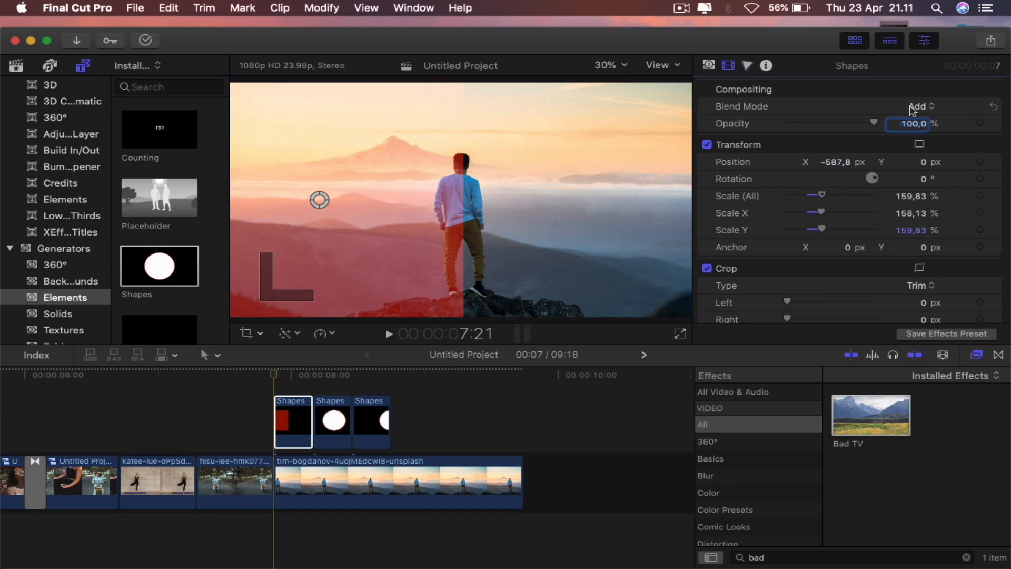
click(913, 108)
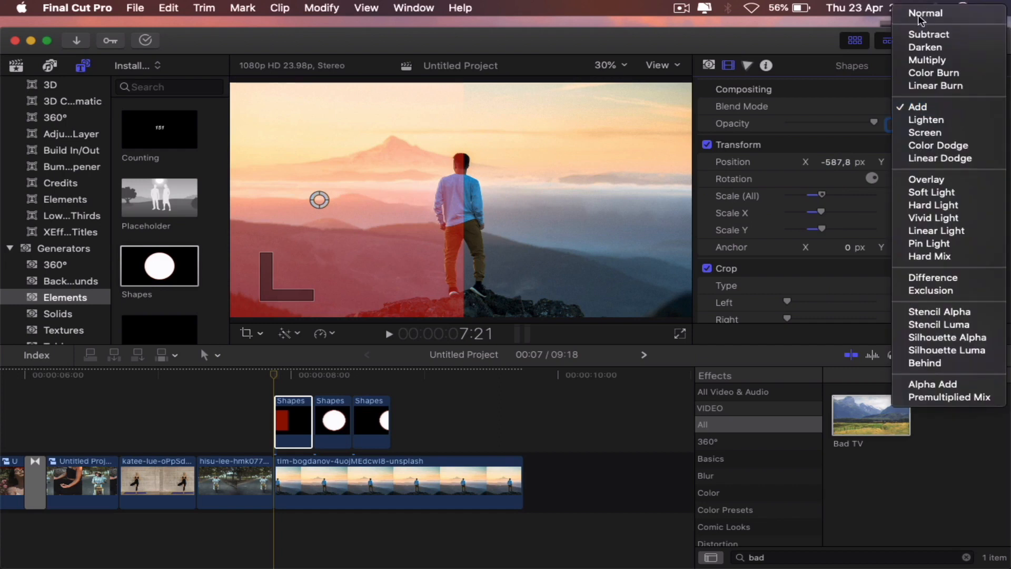
click(925, 48)
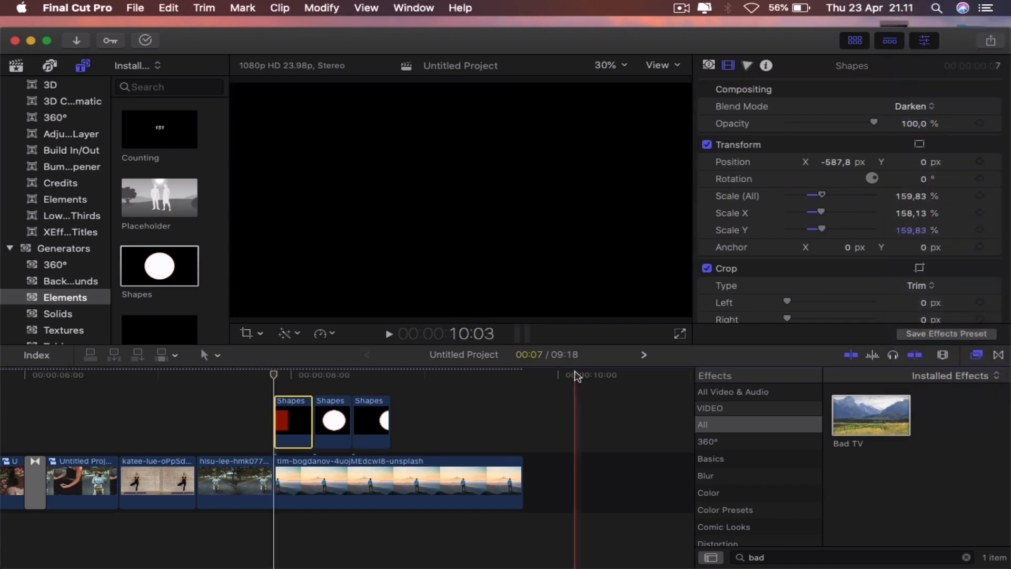
- Make the second Shapes clip a Cayenne-filled square without outline and set its drop shadow opacity to 0 %
drag(290, 375, 312, 375)
click(334, 421)
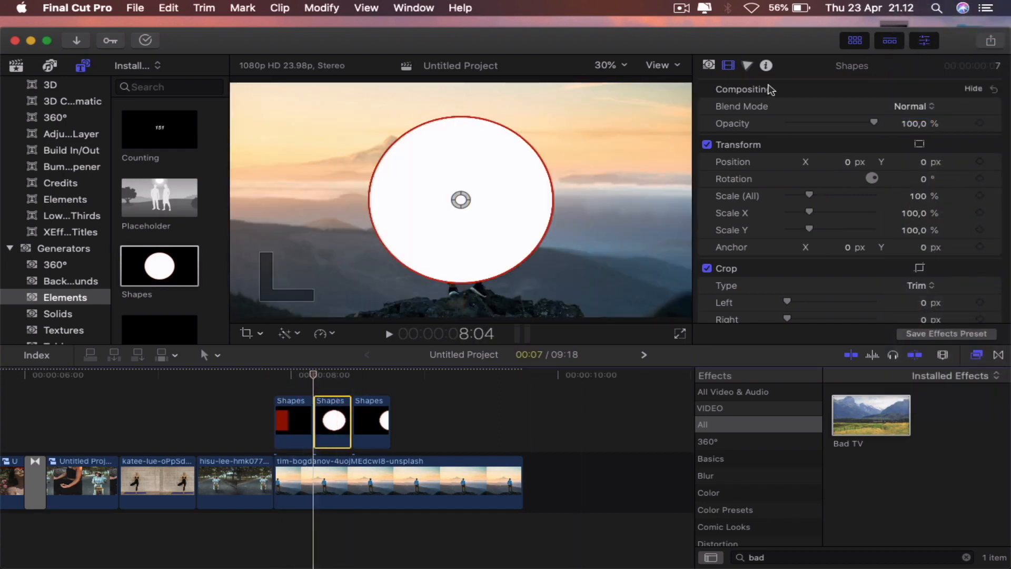
click(709, 65)
click(919, 106)
click(917, 119)
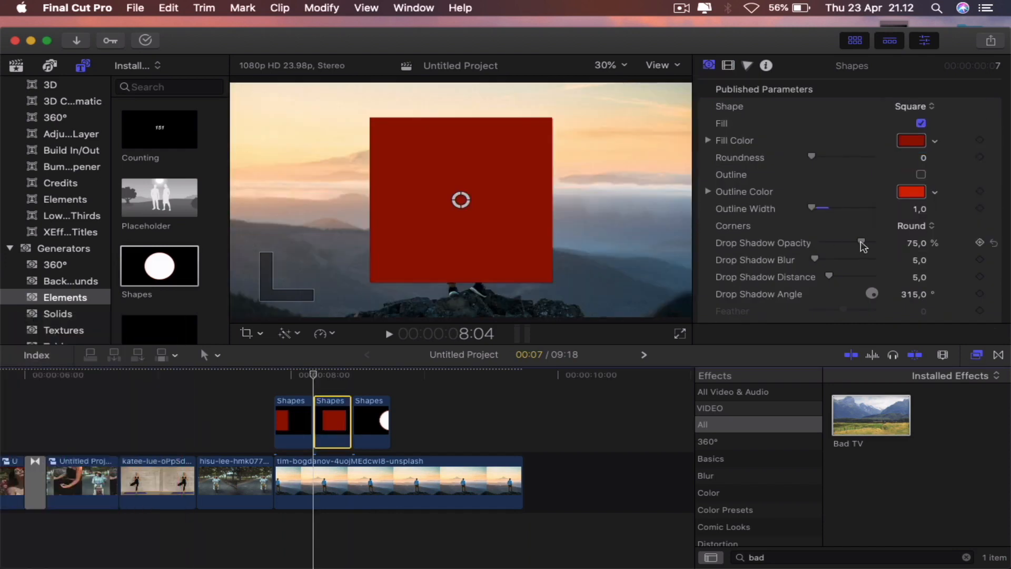
drag(862, 243, 820, 244)
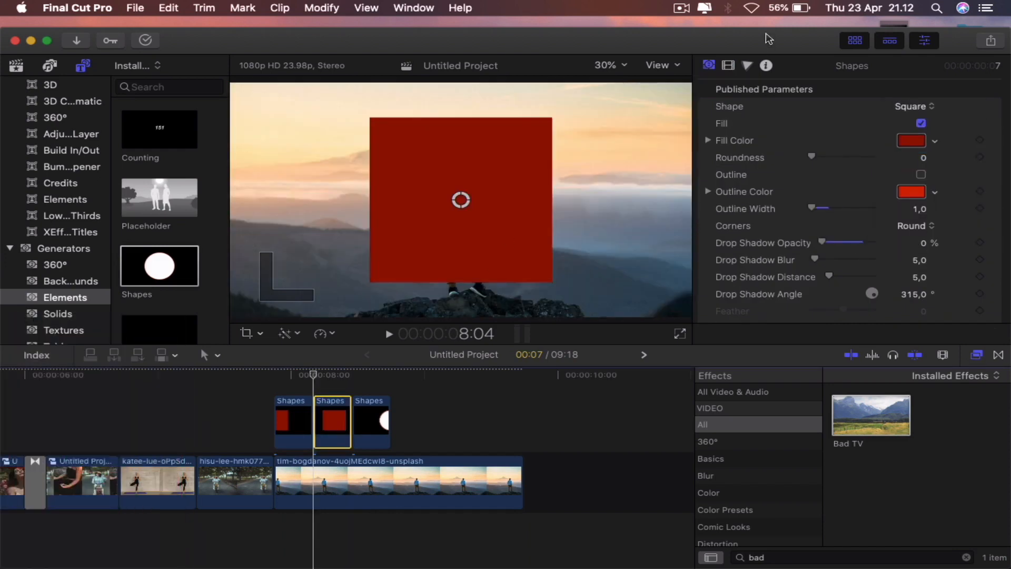
- Cover the frame's right half with the second square: position X 586,0 px, scale X 158,28 %, scale Y 163,35 %, blend mode Darken
click(728, 65)
drag(848, 163, 848, 158)
drag(809, 230, 823, 230)
drag(822, 213, 825, 212)
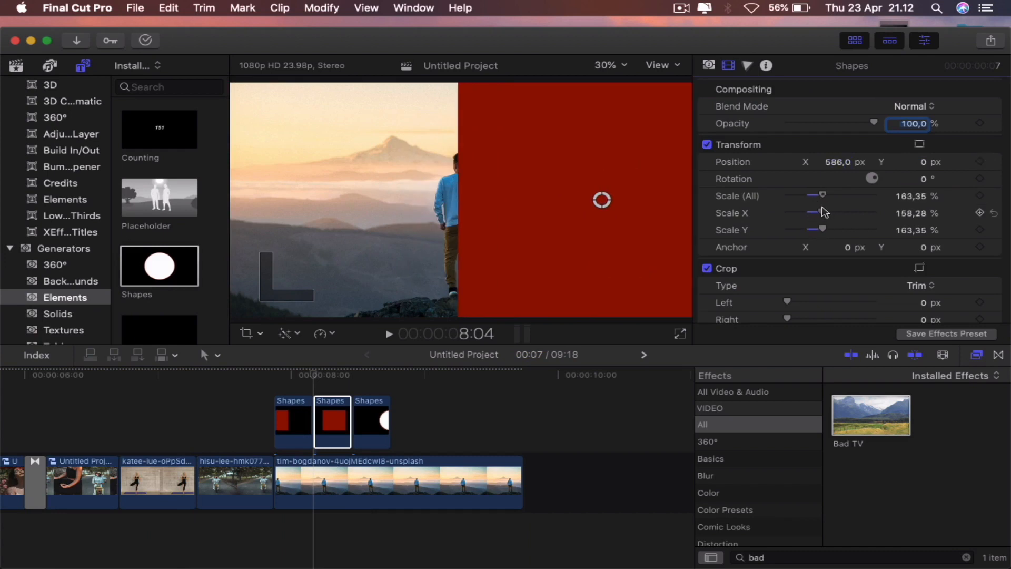
click(907, 104)
click(912, 144)
- Change the third Shapes clip to a square and remove its outline
click(370, 421)
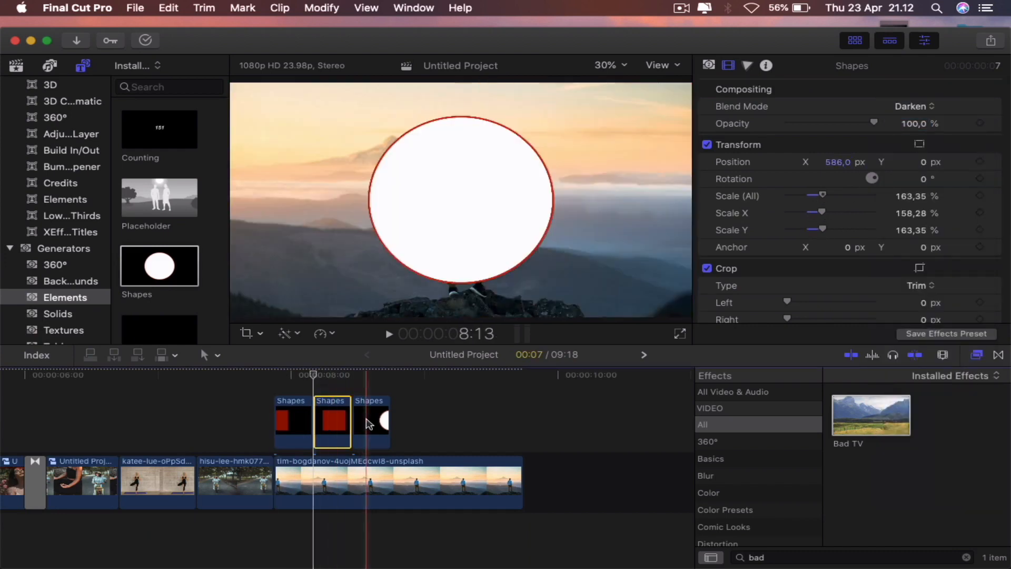
click(367, 380)
click(914, 106)
click(708, 66)
click(913, 106)
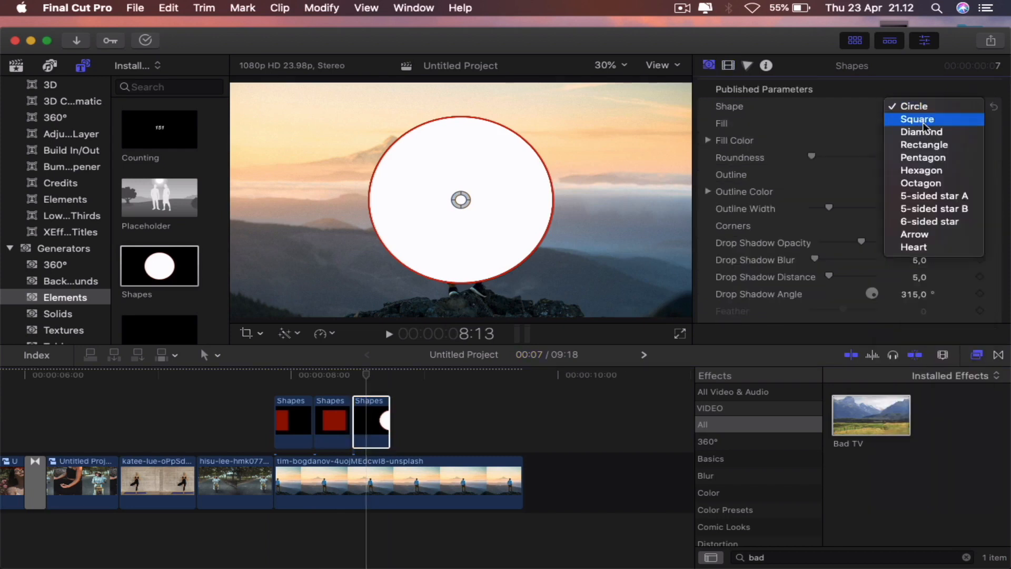
click(914, 117)
click(921, 174)
- Fill the third square with Cayenne, scale it to 285 % to cover the frame and set its blend mode to Darken
click(728, 65)
click(708, 65)
click(911, 140)
click(8, 421)
click(9, 320)
click(728, 65)
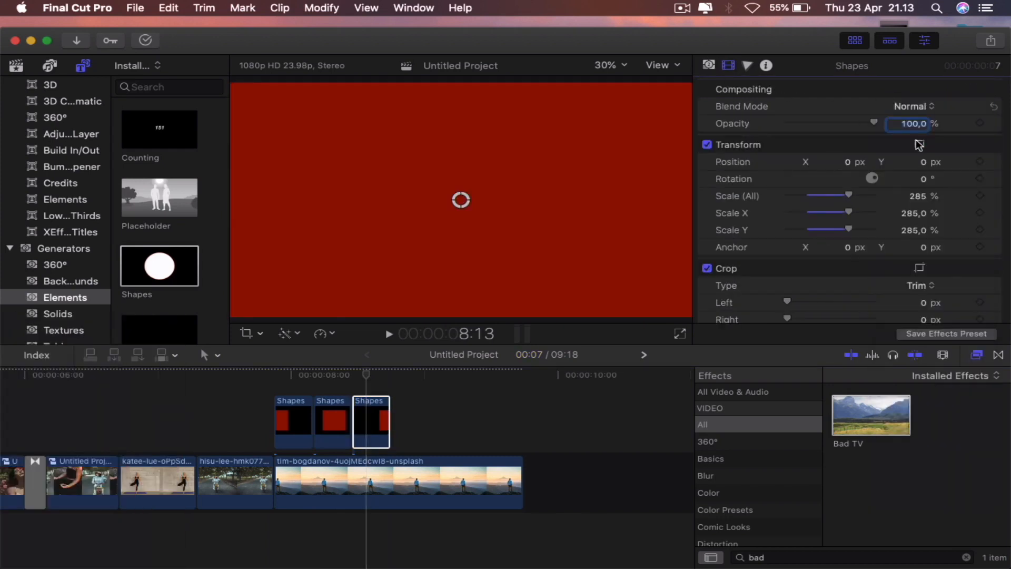
- Play back the mountain clip from its start to check the three red square overlays
click(274, 375)
key(space)
key(space)
key(space)
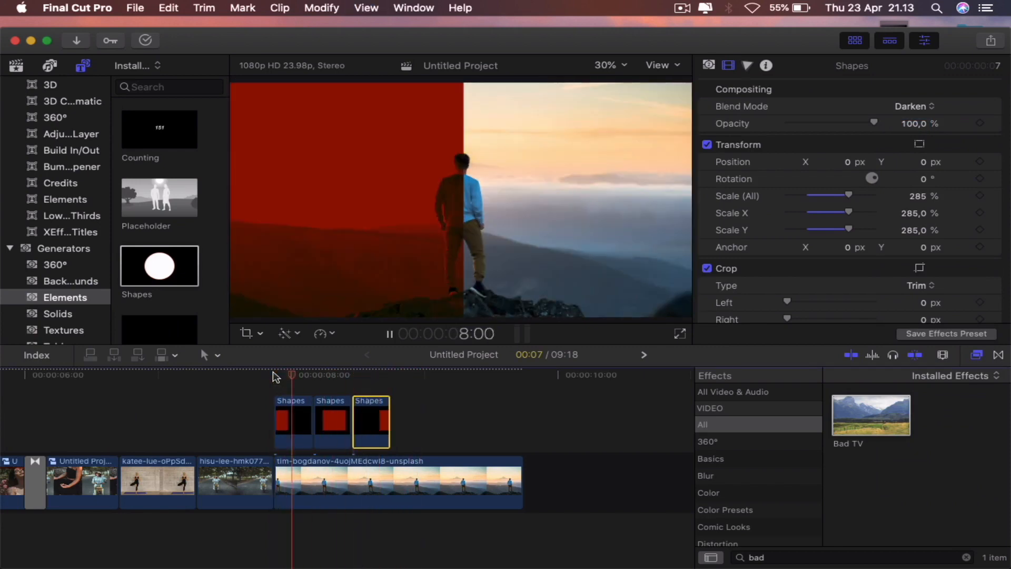
key(space)
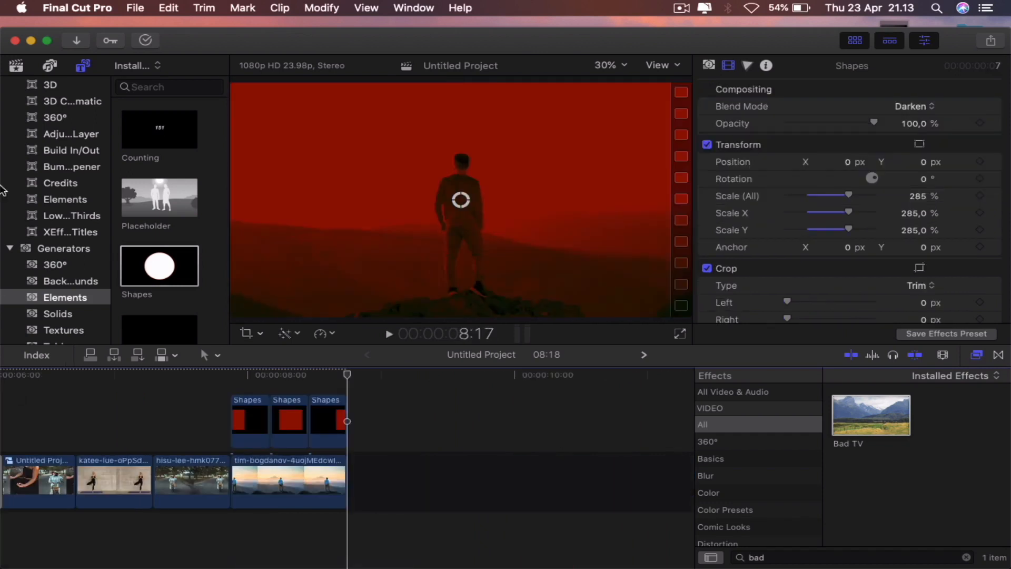
- Enlarge the window to full screen and add the x replicator generator above the start of the project
click(47, 41)
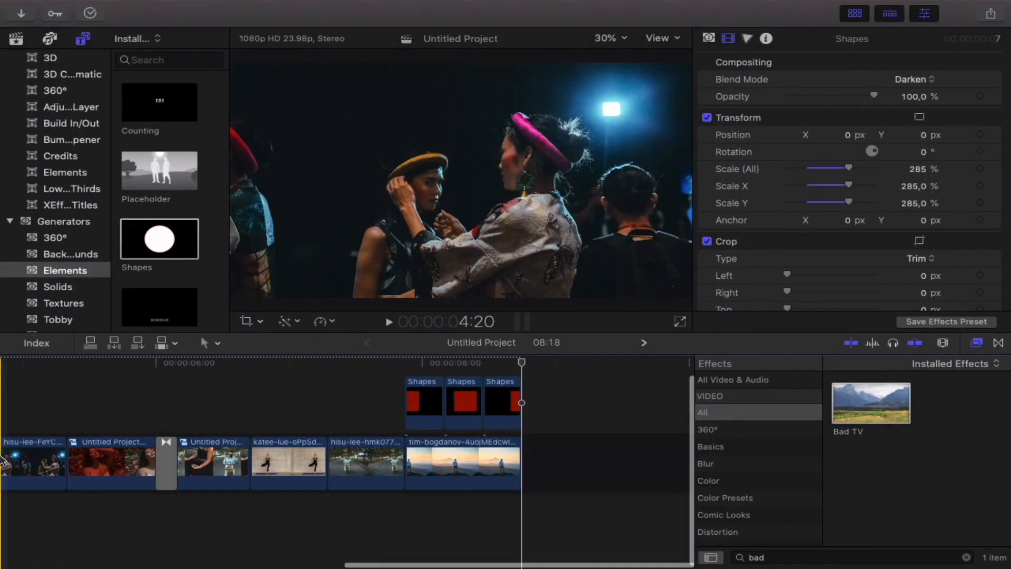
scroll(2, 461, left, 12)
scroll(64, 305, down, 1)
click(68, 322)
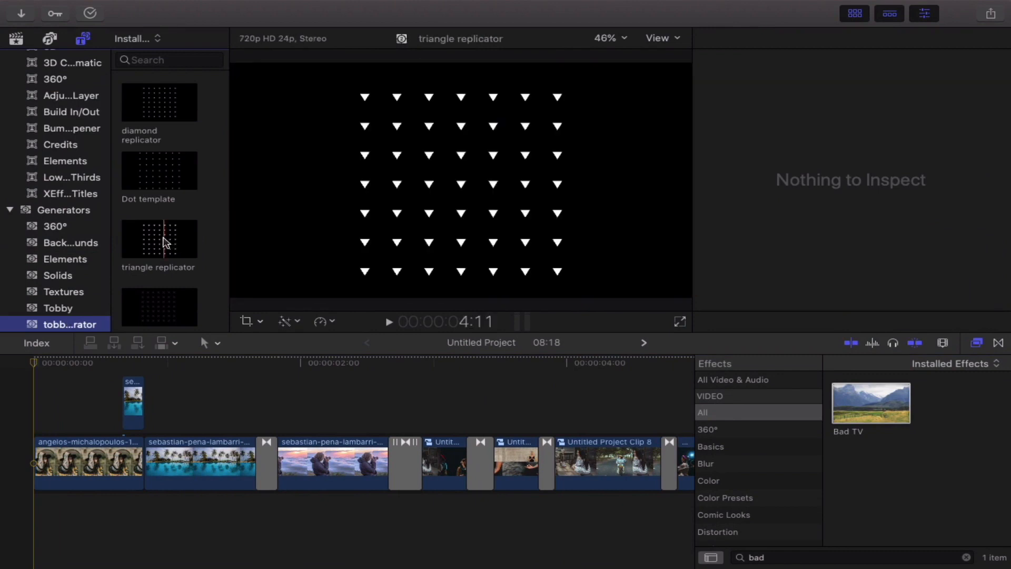
drag(158, 305, 34, 375)
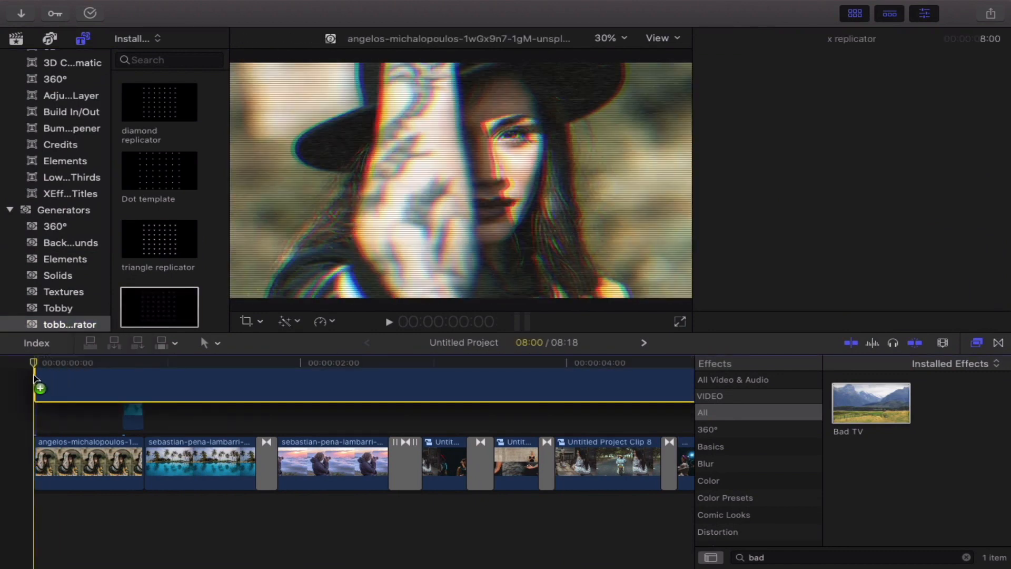
drag(71, 408, 74, 413)
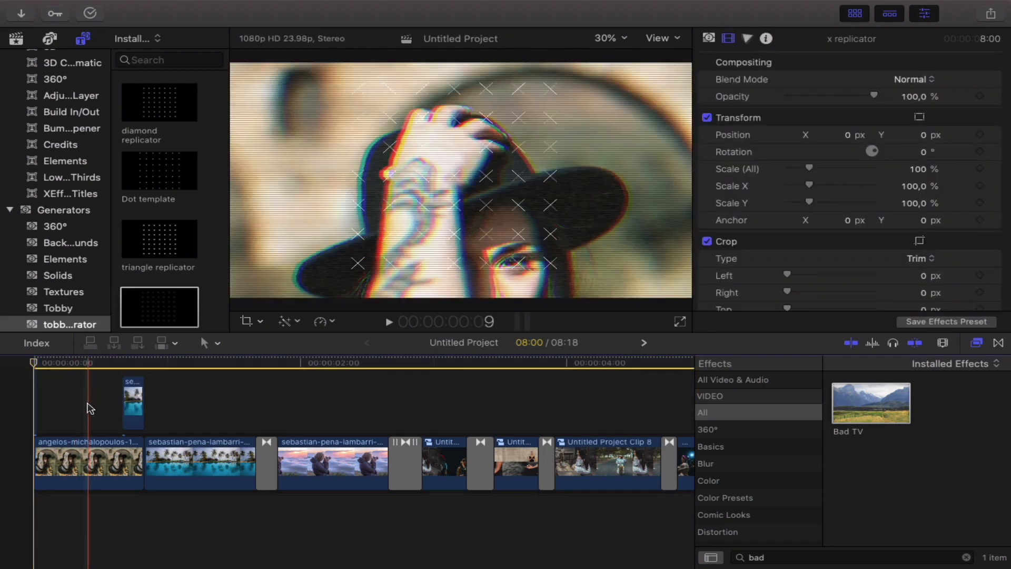
- Move the x replicator to the start of the pool clip, cut it where the photographer clip ends and delete the remainder
drag(223, 362, 297, 356)
scroll(216, 402, up, 3)
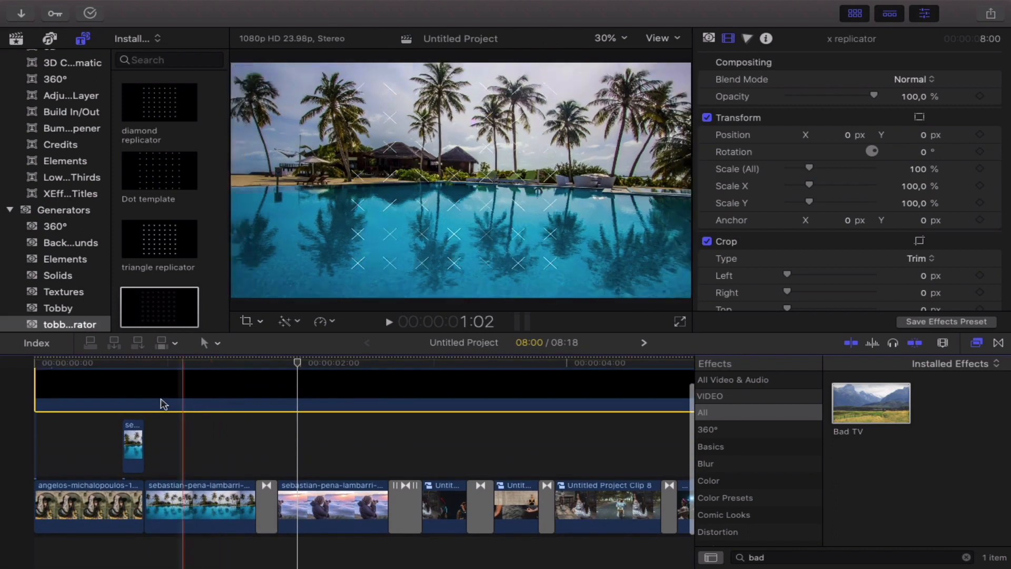
drag(154, 391, 264, 387)
key(super+b)
click(453, 394)
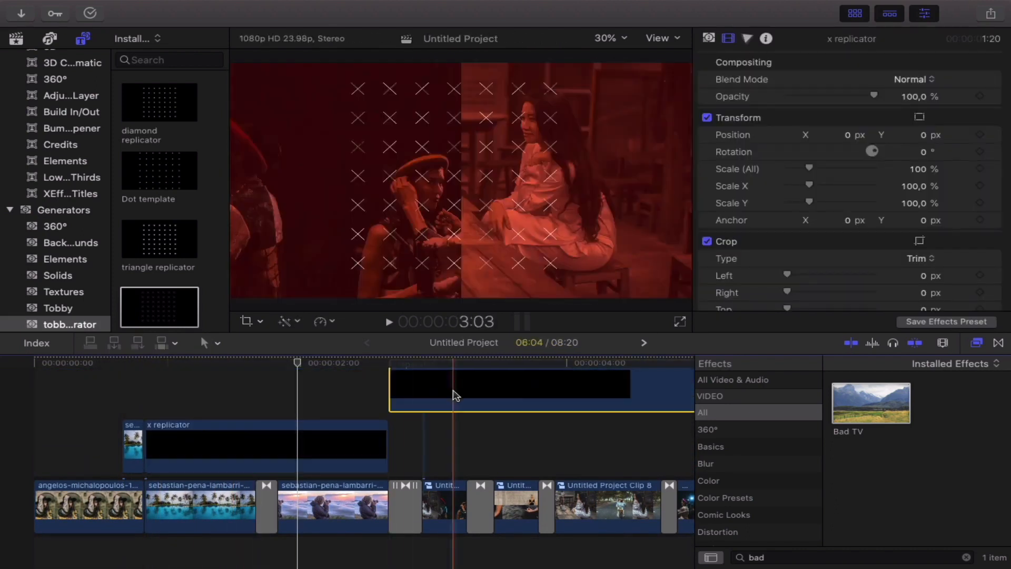
key(BackSpace)
- Scale the x replicator over the pool clip to 179 %, stack a duplicate above it and shift the copies toward opposite sides of the frame
click(153, 445)
click(709, 38)
drag(843, 79, 843, 113)
drag(828, 112, 838, 78)
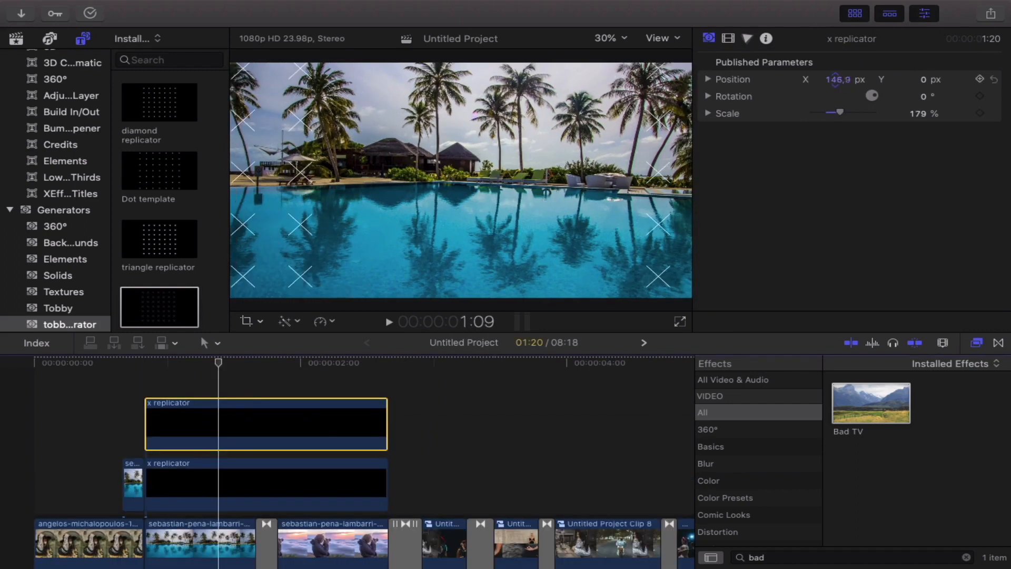
drag(930, 79, 923, 80)
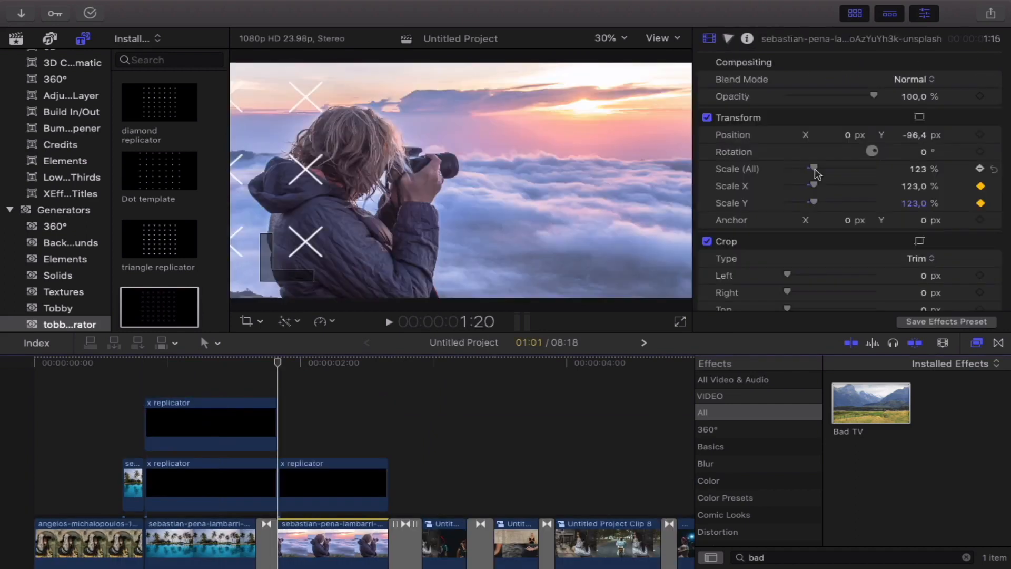
- At 1:20, increase the keyframed scale of the photographer clip
drag(812, 169, 818, 169)
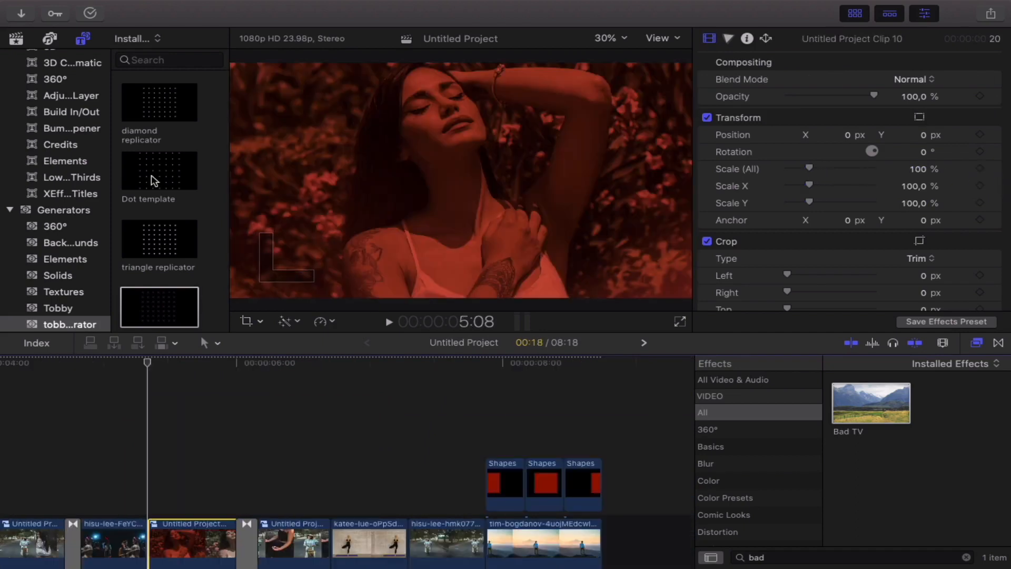
- Place the Dot template generator above the red portrait clip at 5:08, cut it at 6:00 and delete the remainder
drag(159, 170, 235, 450)
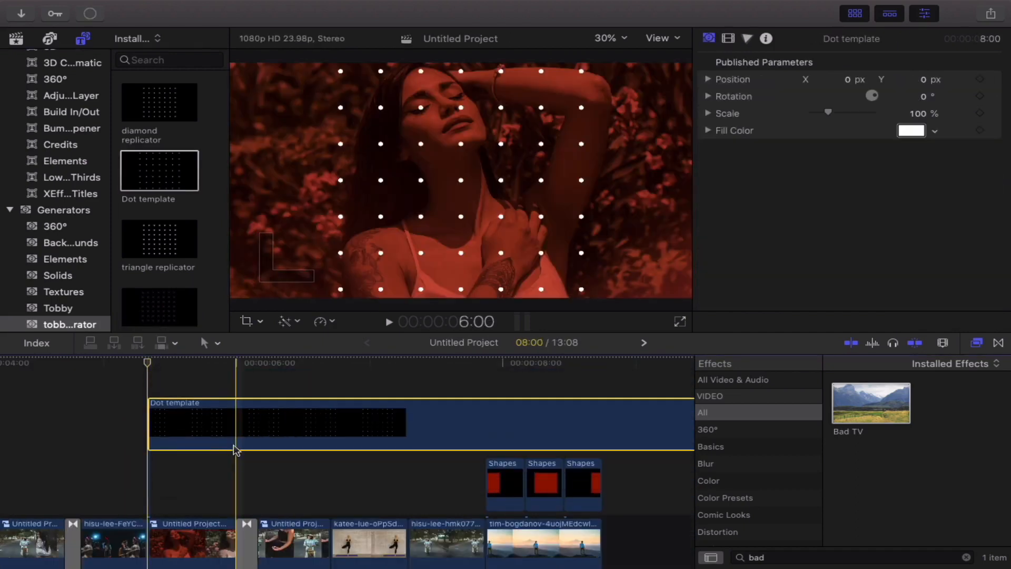
key(super+b)
click(304, 439)
key(Delete)
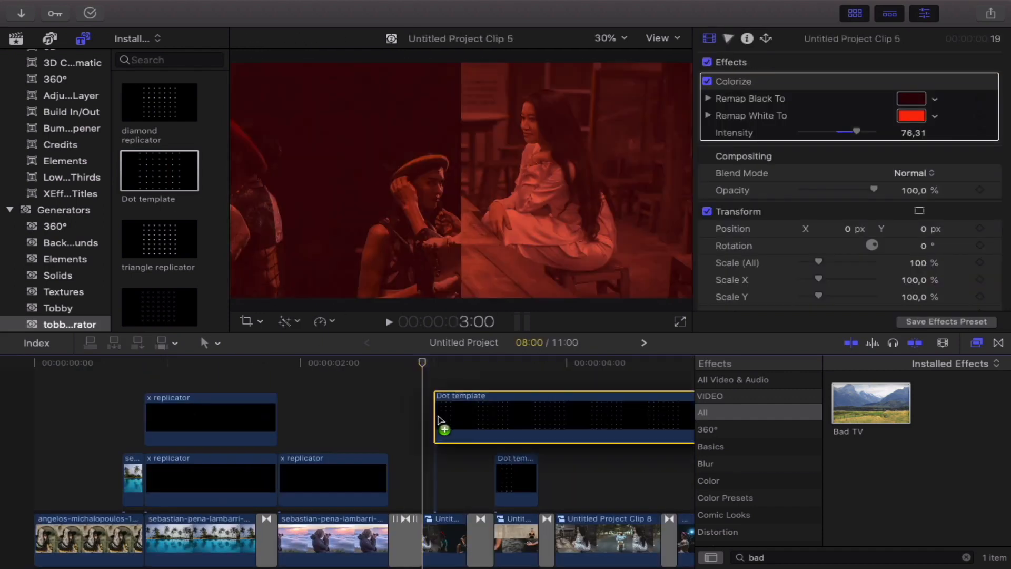
- Stack trimmed Dot templates over the red split-screen clip, recolor their dots and set the upper one to X 30,5 px, Y -28,3 px, scale 77 %
click(469, 424)
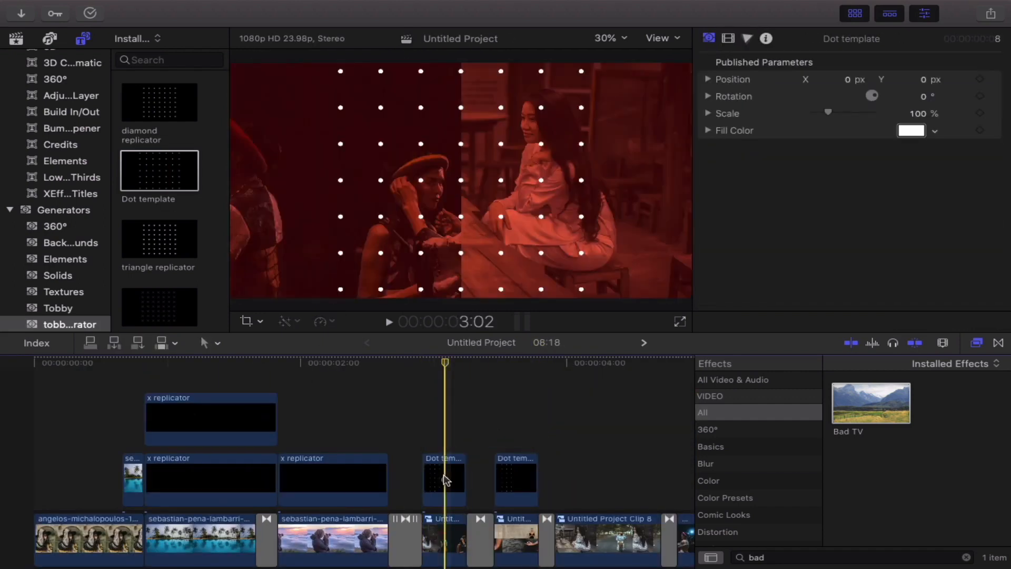
click(169, 422)
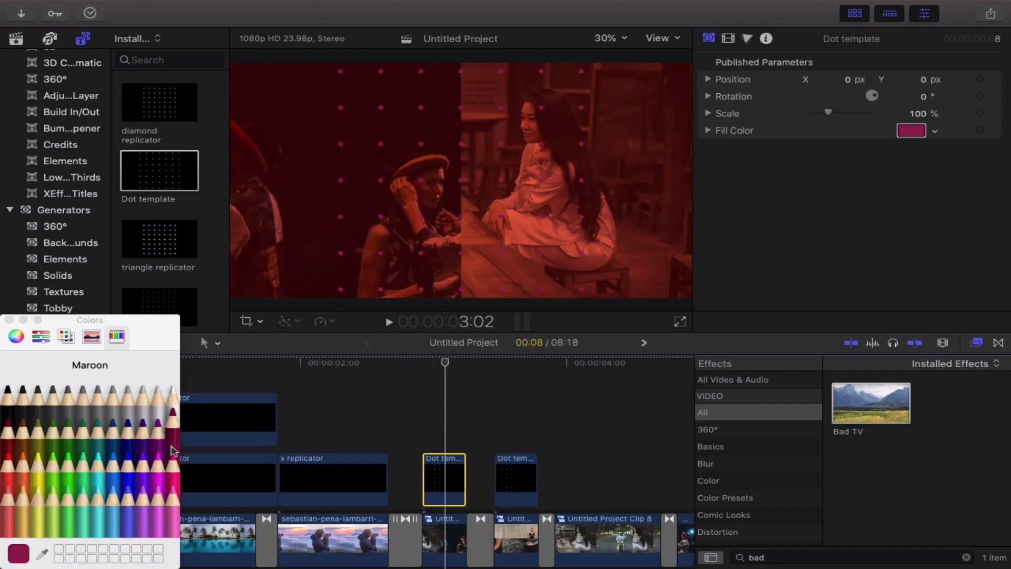
click(11, 424)
drag(843, 79, 848, 79)
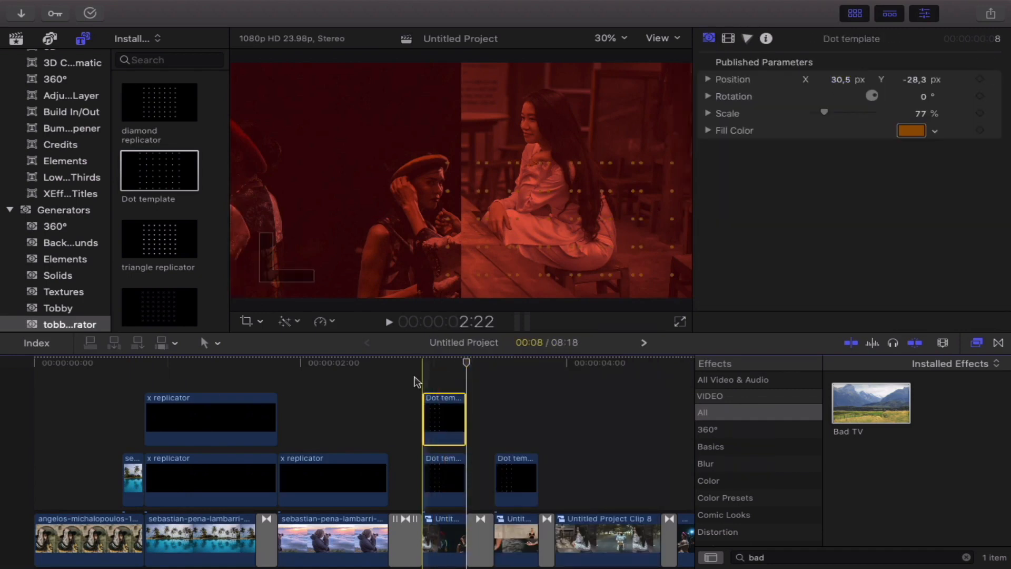
- Reposition the upper Dot template over the red split-screen clip to X -40,4 px, Y 57,8 px
drag(841, 80, 835, 80)
click(913, 81)
- Play back the dotted split-screen section from 2:22, and review the whole project from its beginning
click(423, 364)
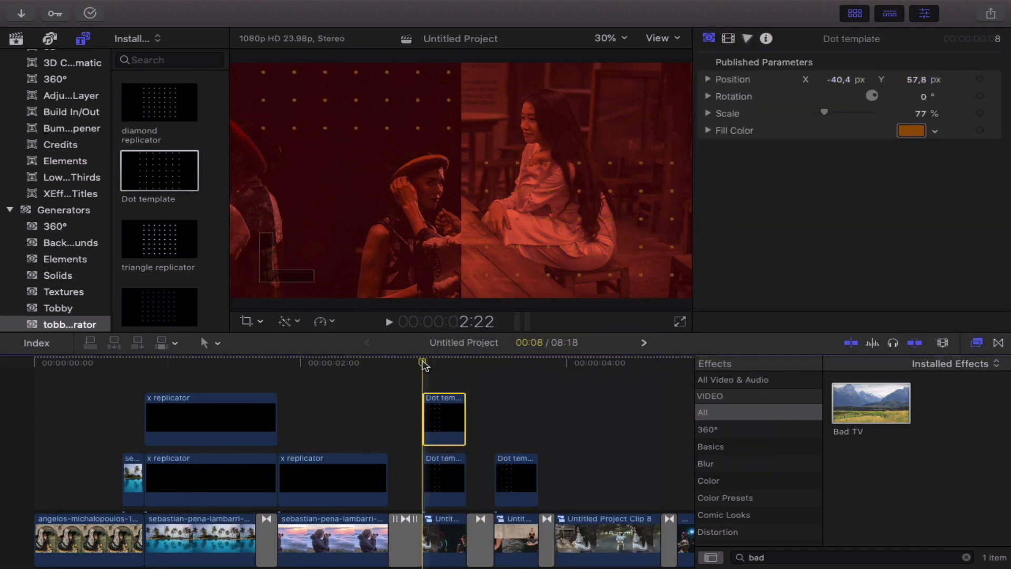
key(space)
key(space)
key(space)
key(space)
click(23, 385)
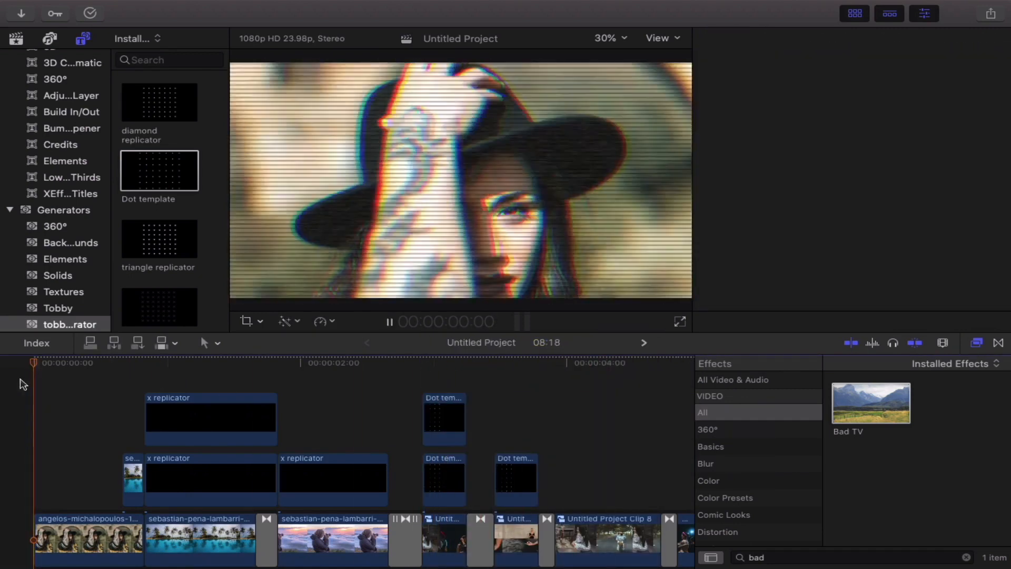
key(space)
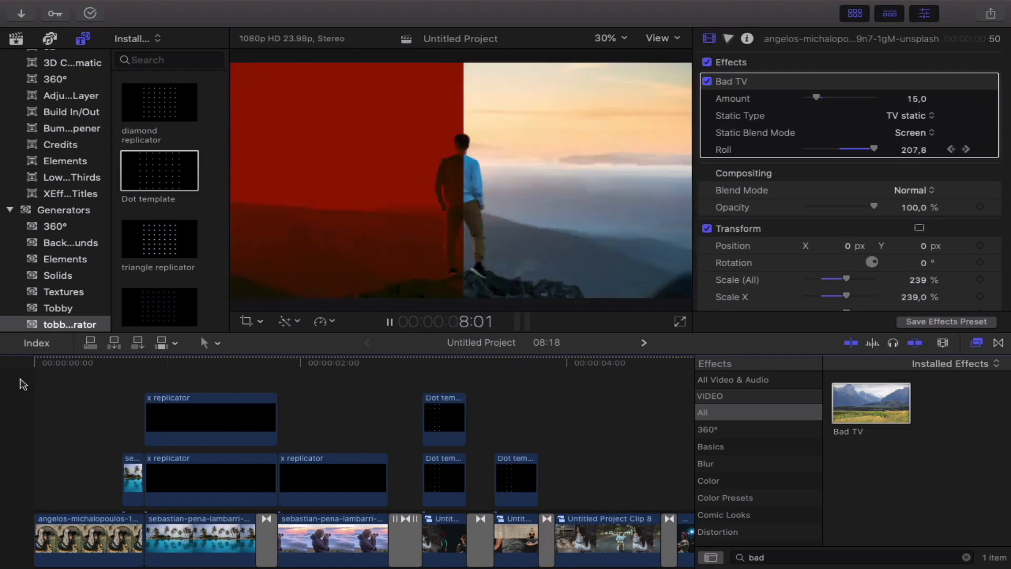
key(space)
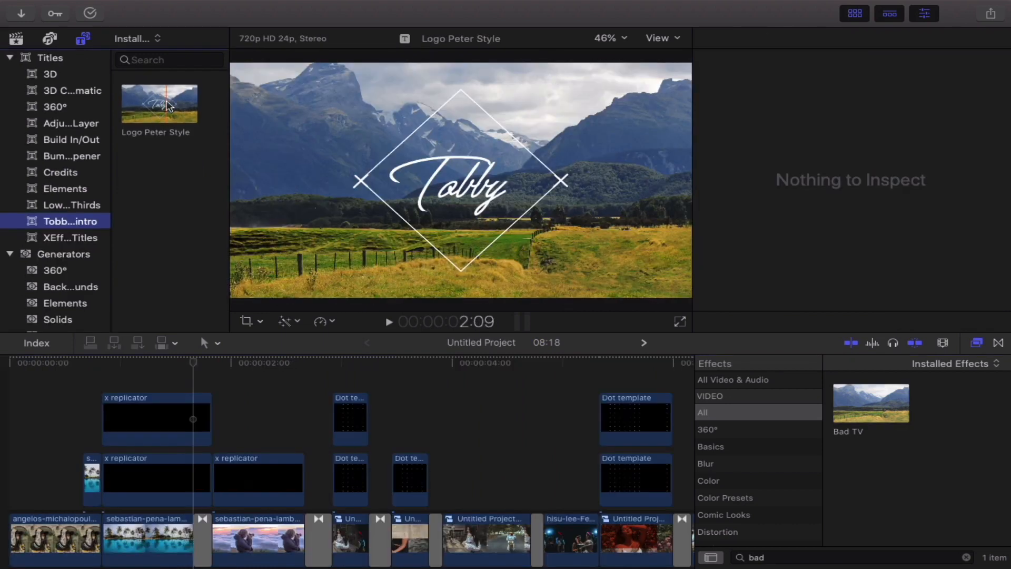
- Place the Logo Peter Style title at 1:11 above the x replicators and keyframe its position from 1:18 to X -44,8 px at 1:20
drag(169, 105, 180, 371)
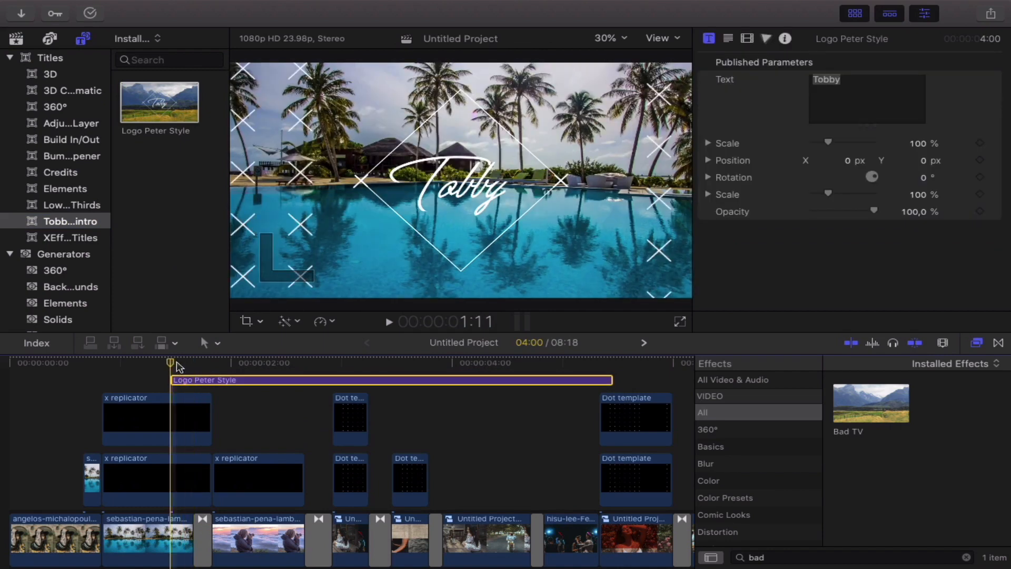
click(202, 364)
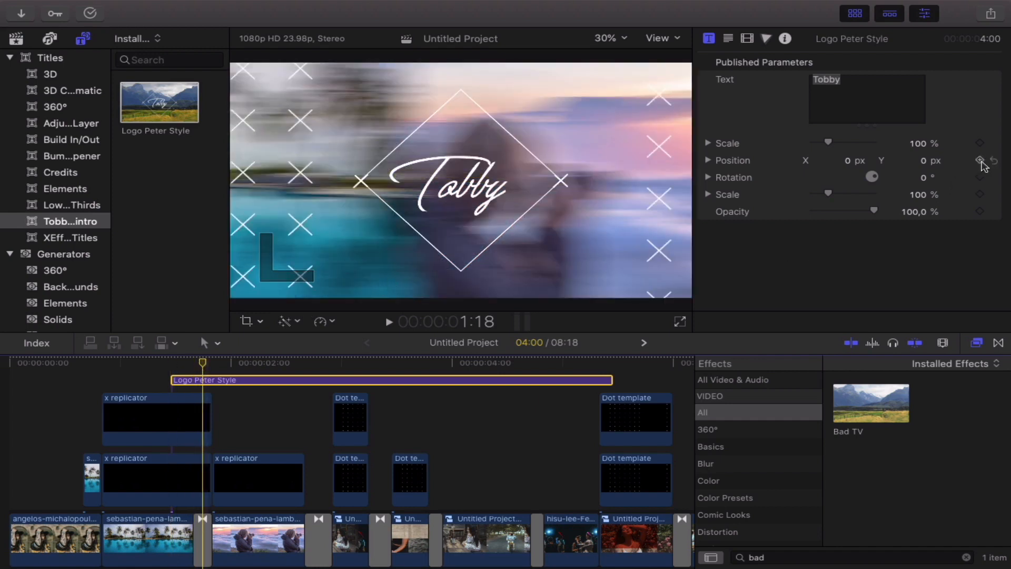
click(980, 160)
click(212, 365)
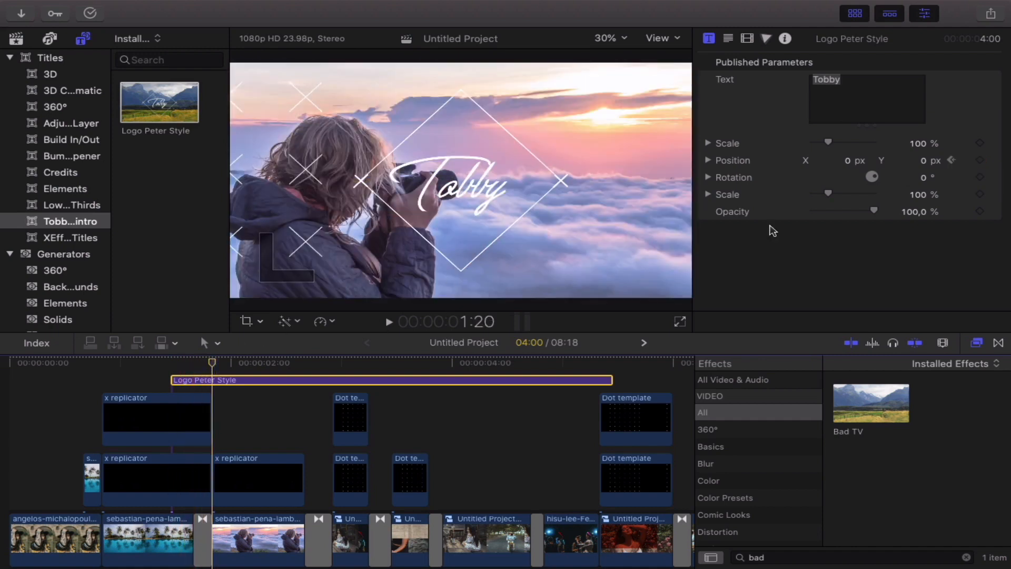
mouse_move(850, 164)
mouse_down()
mouse_move(825, 164)
mouse_move(848, 160)
mouse_up()
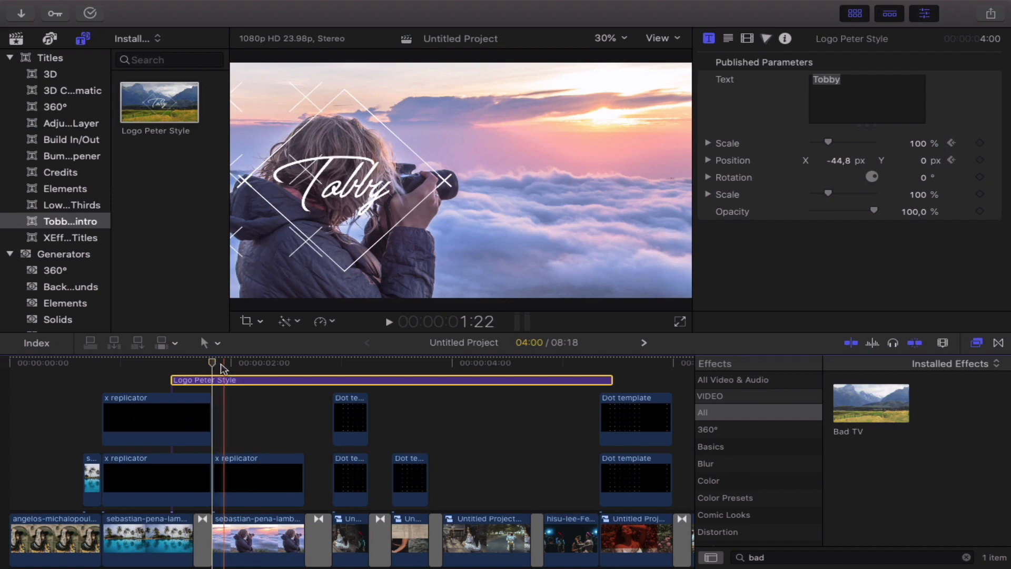
drag(216, 367, 231, 365)
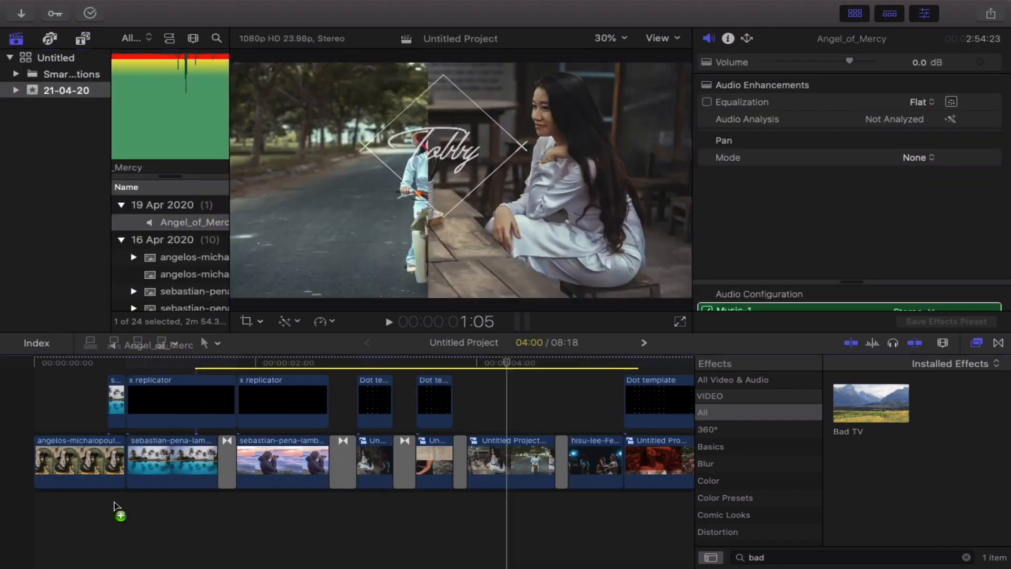
- Place the Angel_of_Mercy music track beneath the first clip at the start of the timeline
drag(190, 222, 39, 509)
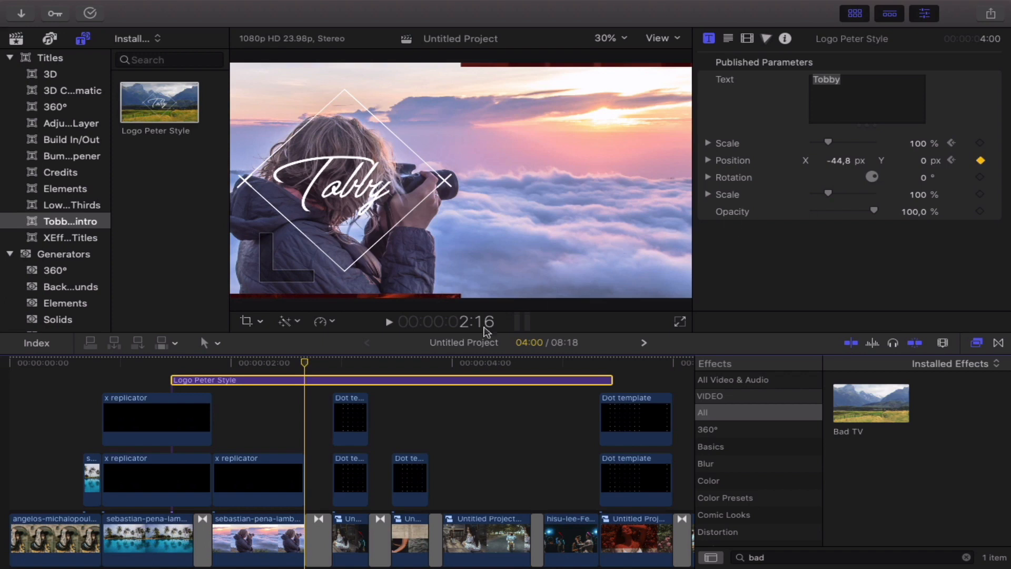
- At 2:19, set the logo title's keyframed position to X -40,6 px, Y 20,5 px and its scale to 68 %
click(317, 363)
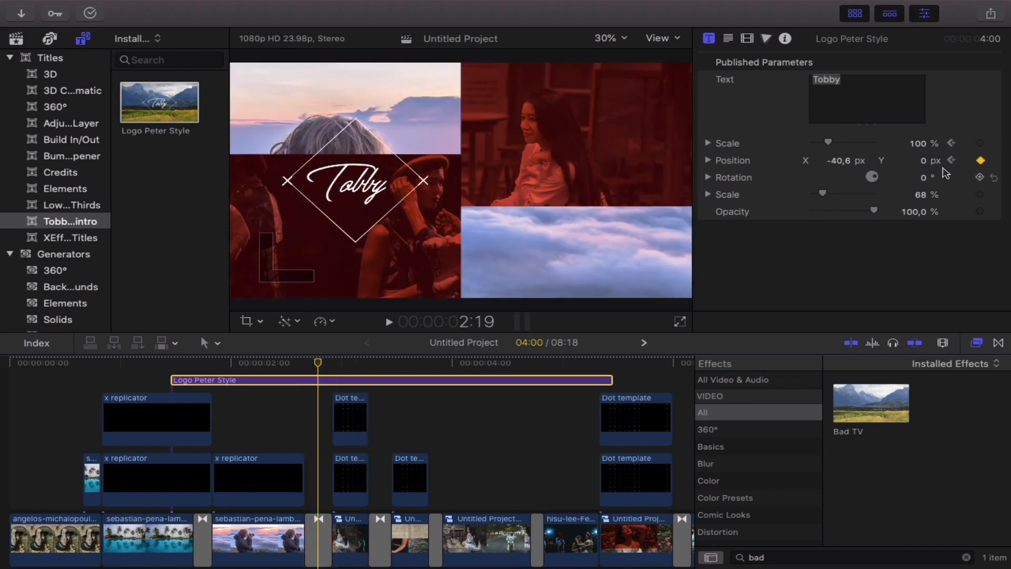
click(929, 163)
drag(923, 163, 923, 162)
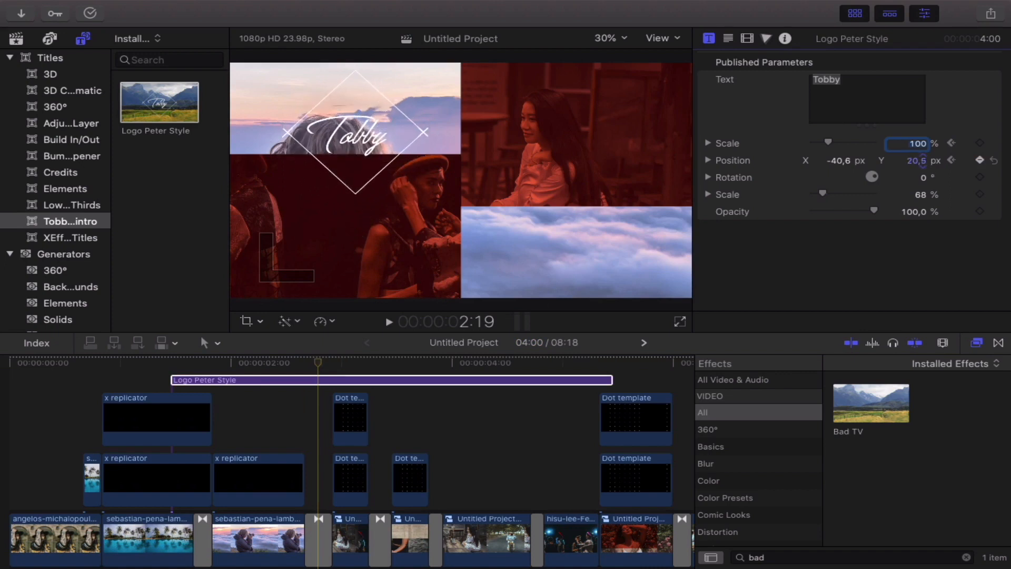
- Keyframe the logo title at 2:22 and shift its position to X -69,2 px from 3:11
mouse_move(319, 362)
mouse_down()
mouse_move(343, 363)
mouse_move(332, 368)
mouse_up()
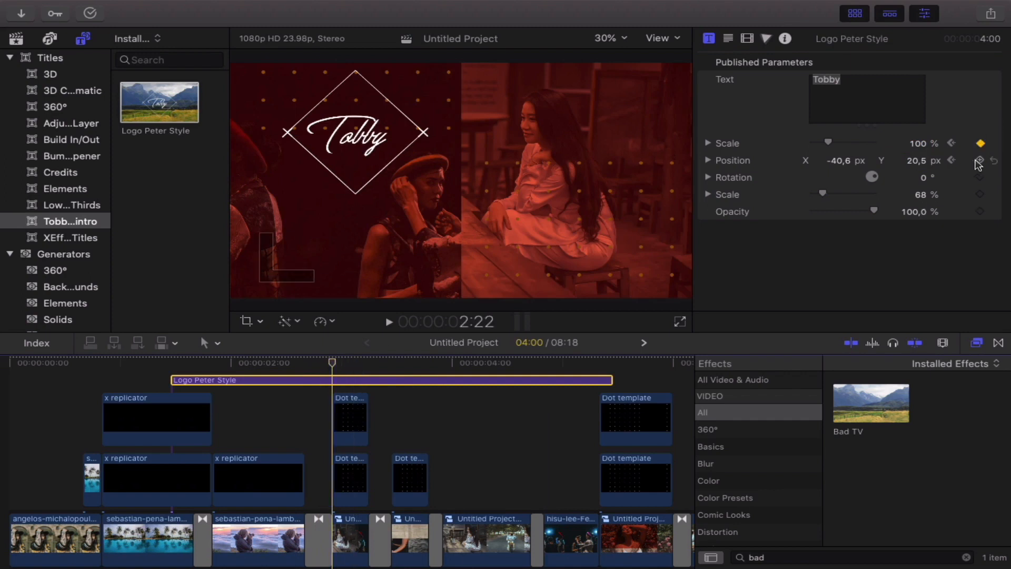
drag(333, 363, 392, 380)
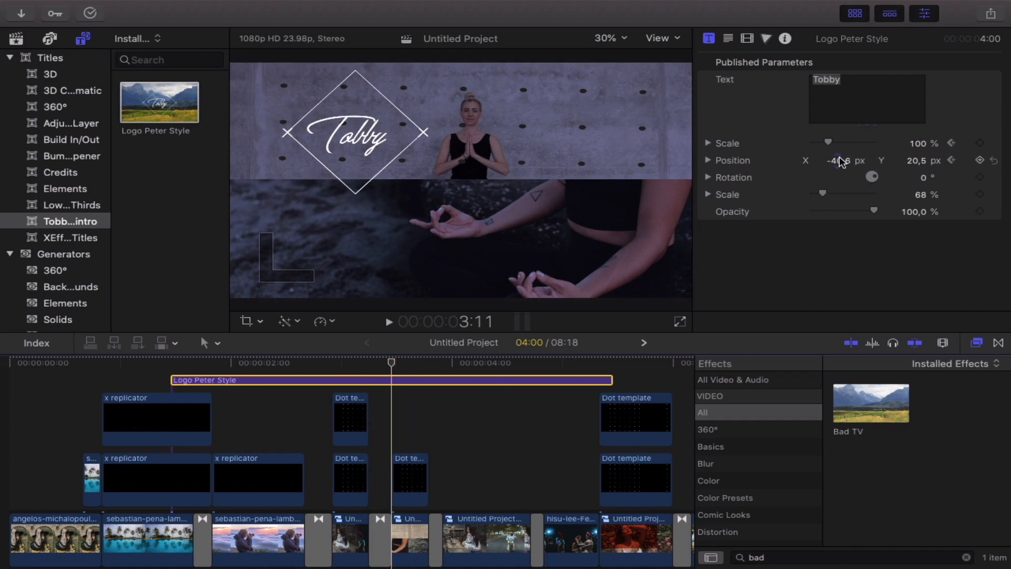
drag(837, 161, 838, 161)
drag(392, 366, 459, 377)
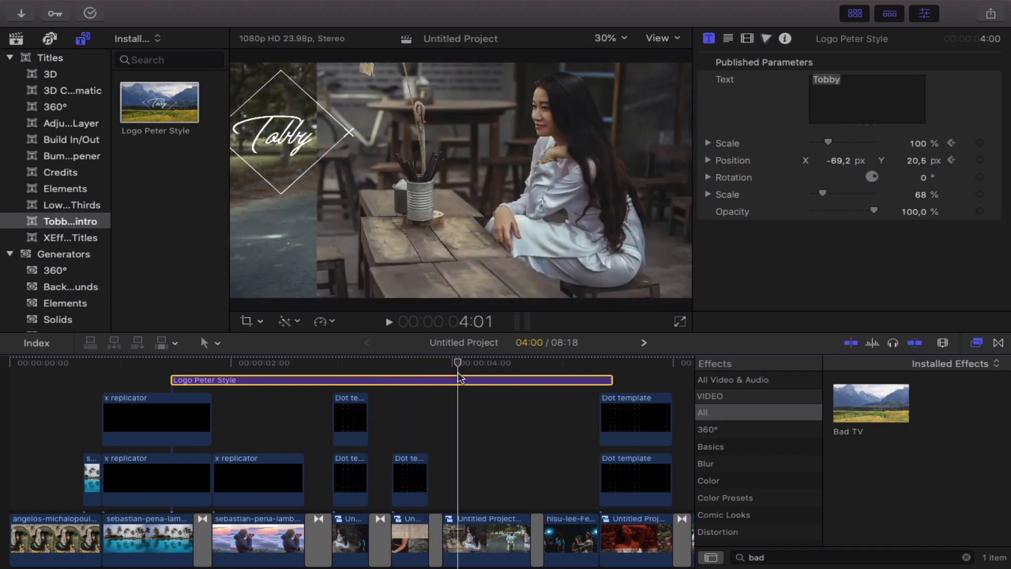